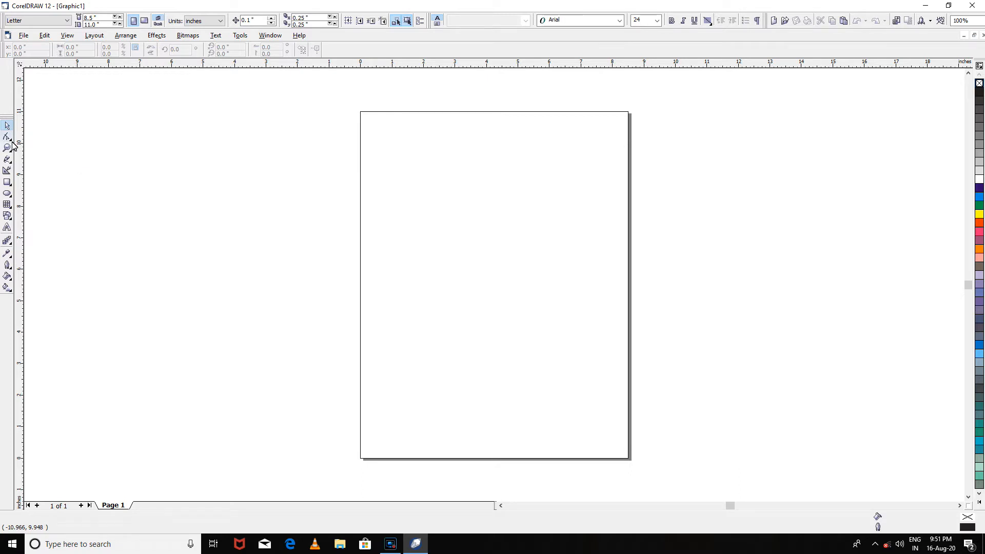
pyautogui.click(10, 138)
pyautogui.click(10, 159)
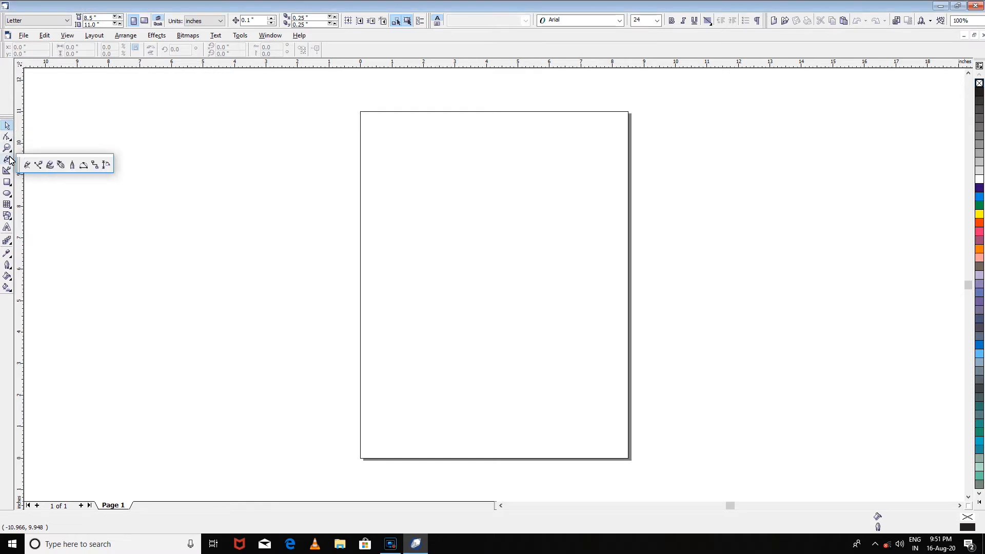
pyautogui.click(10, 137)
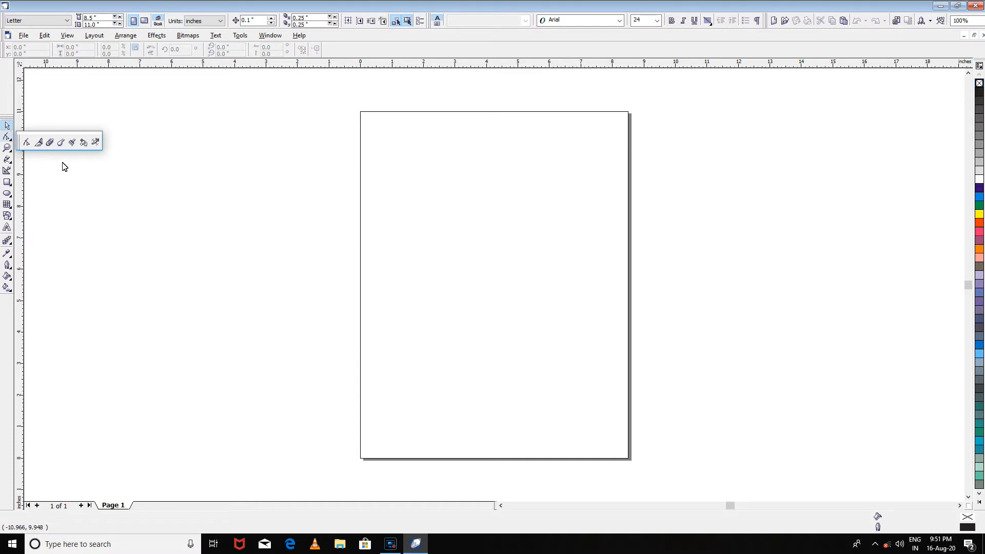
pyautogui.click(9, 167)
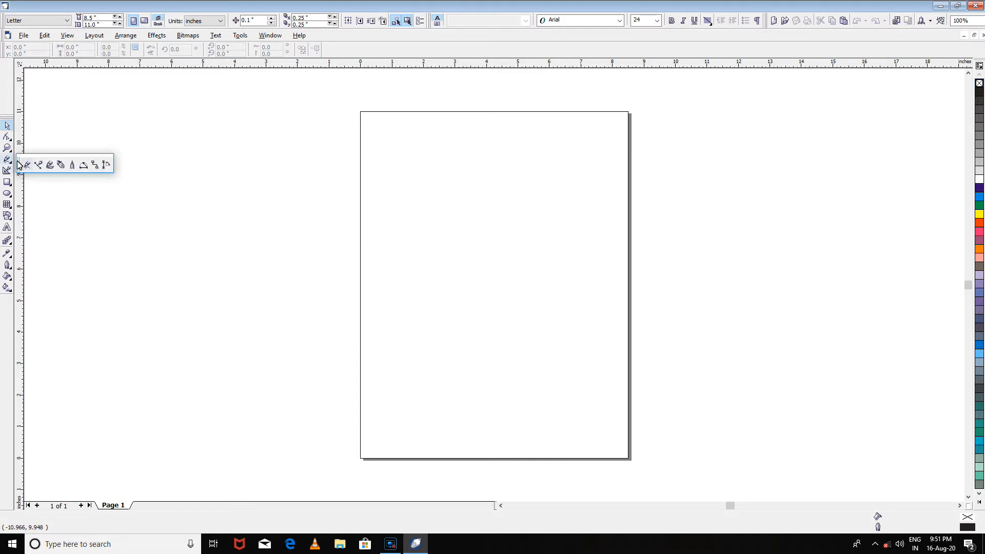
pyautogui.click(10, 136)
# - Draw a closed trapezoid roof about 8.2 by 1.4 inches with the Pen tool, left of the page, and fill it red
pyautogui.click(8, 160)
pyautogui.click(61, 168)
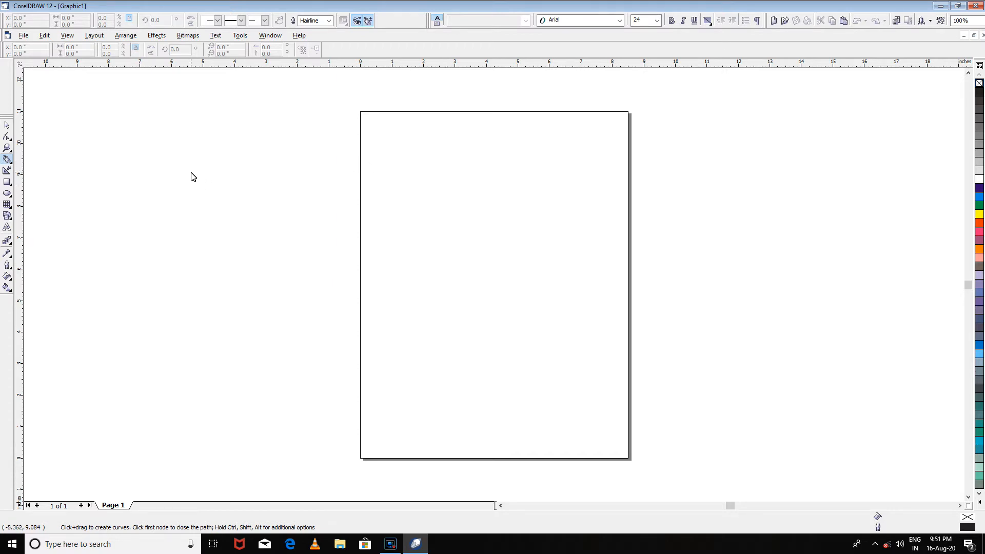
pyautogui.click(137, 150)
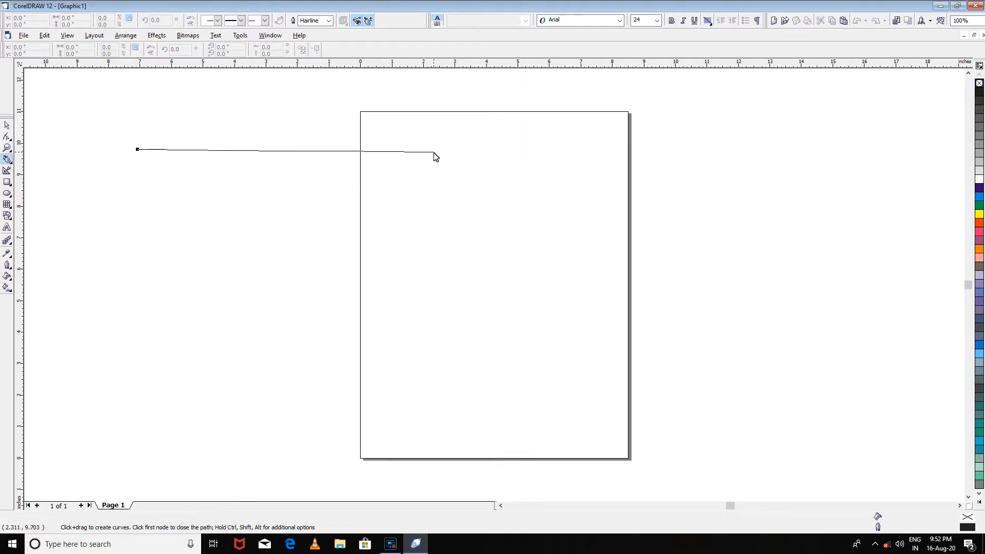
pyautogui.click(315, 149)
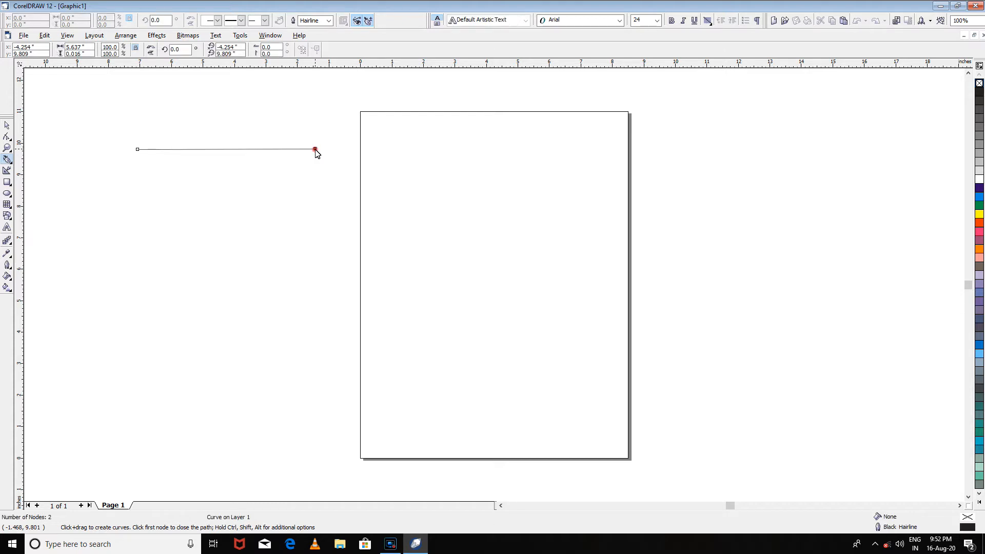
pyautogui.click(360, 193)
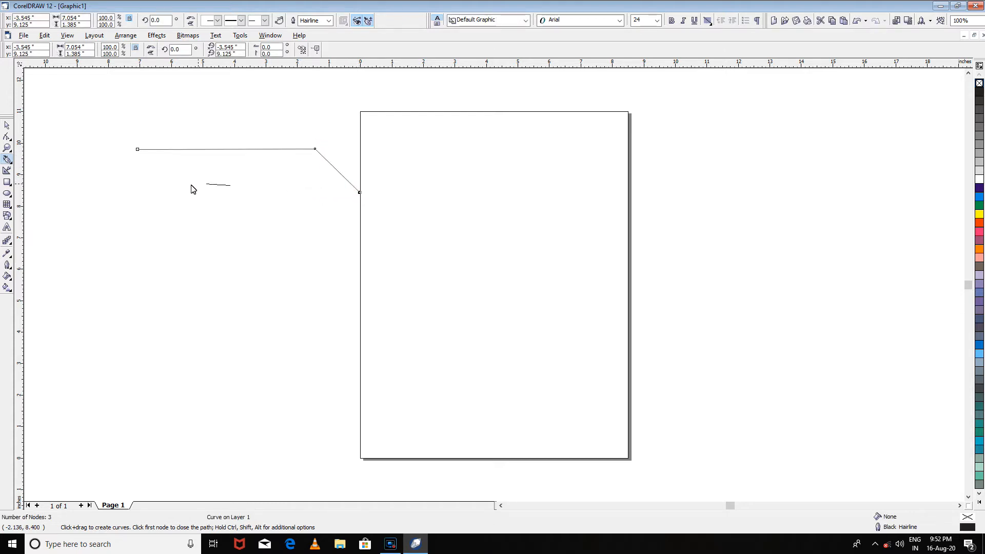
pyautogui.click(102, 190)
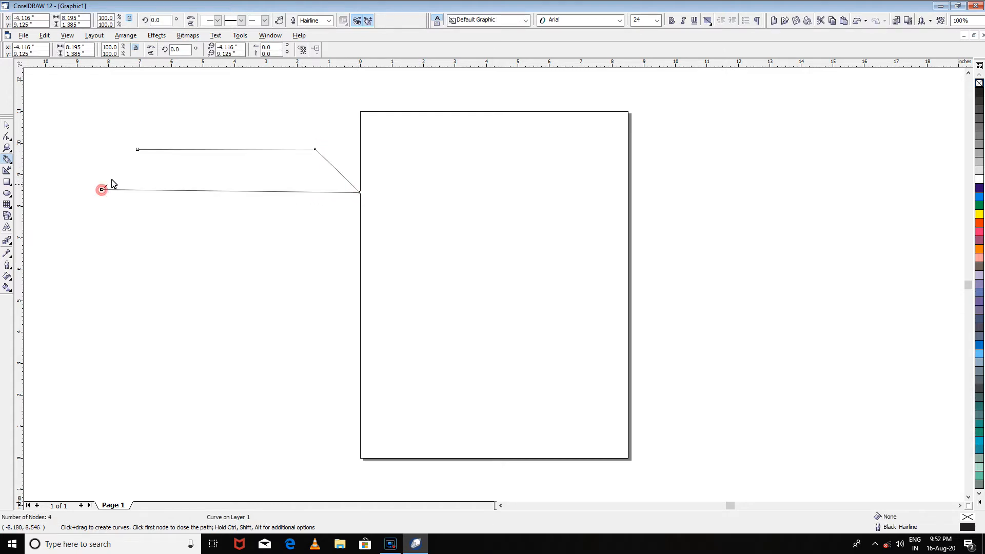
pyautogui.click(137, 149)
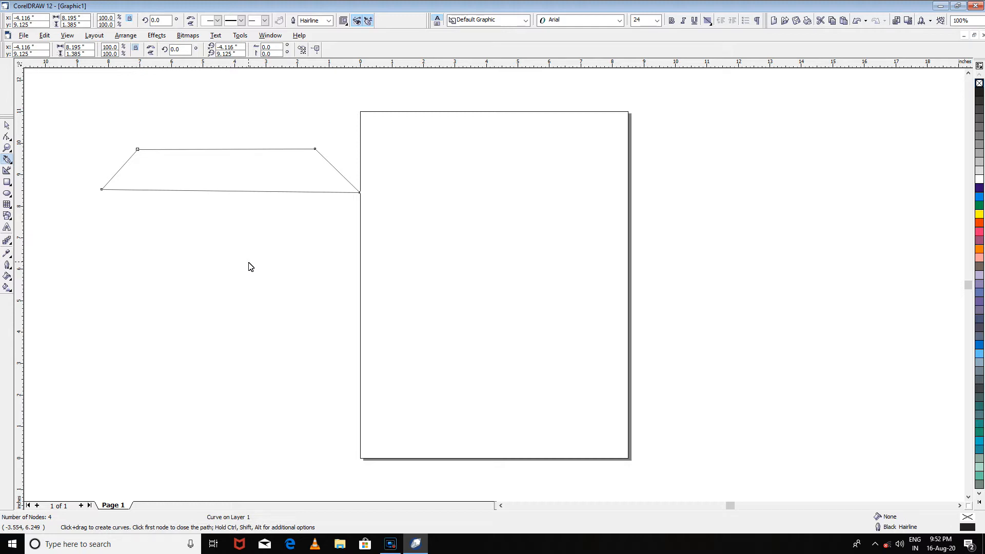
pyautogui.click(979, 223)
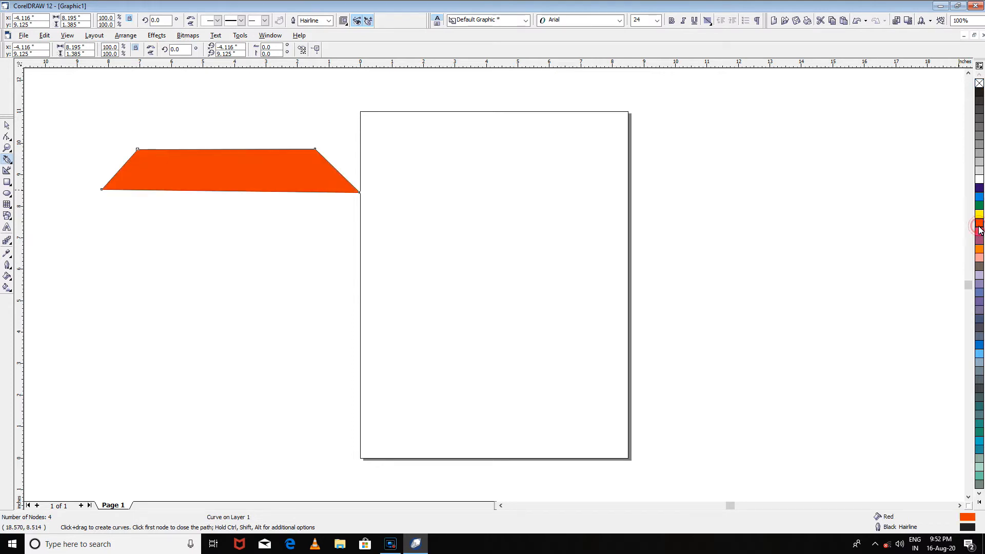
# - Draw a closed four-sided wall outline about 6.9 by 4.2 inches under the roof with the Pen tool
pyautogui.click(123, 194)
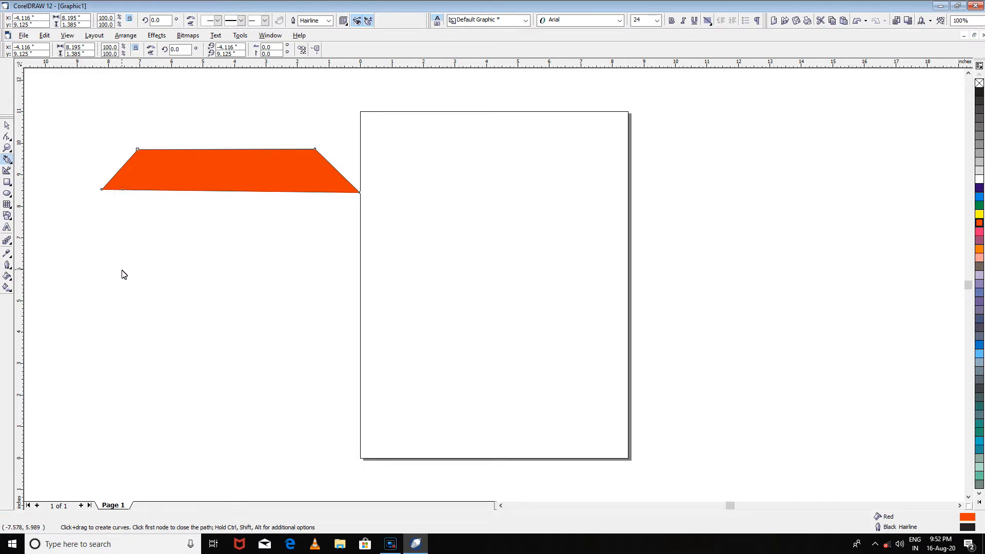
pyautogui.click(122, 305)
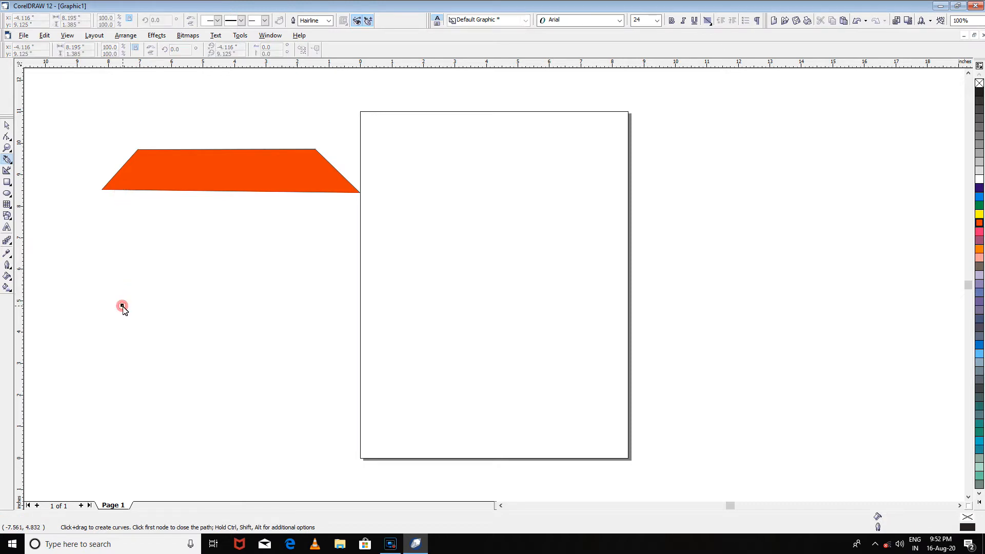
pyautogui.click(122, 192)
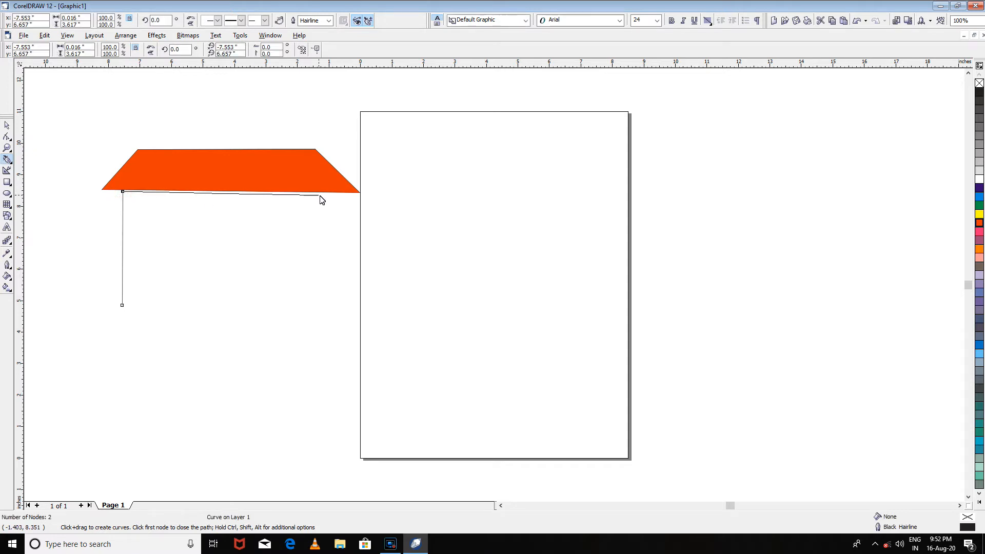
pyautogui.click(338, 196)
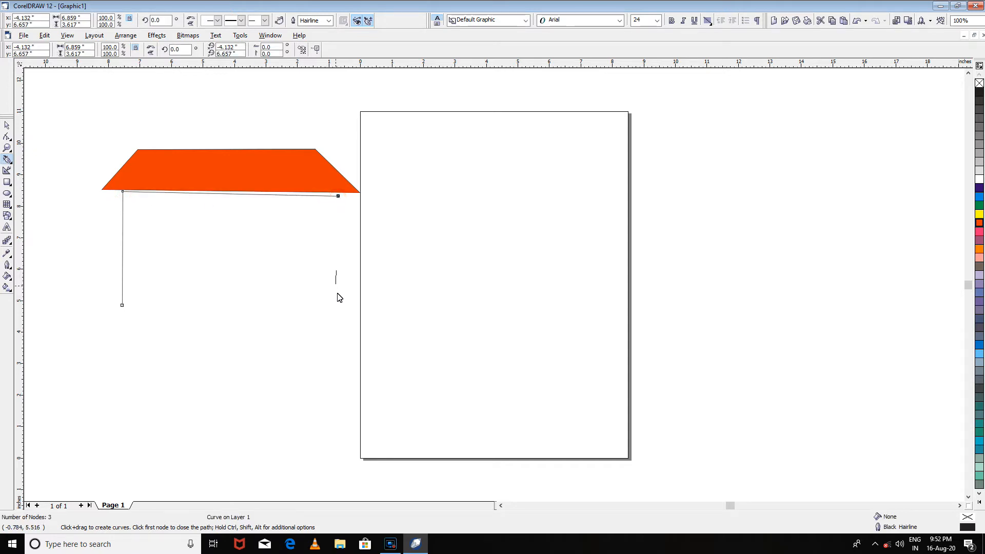
pyautogui.click(337, 323)
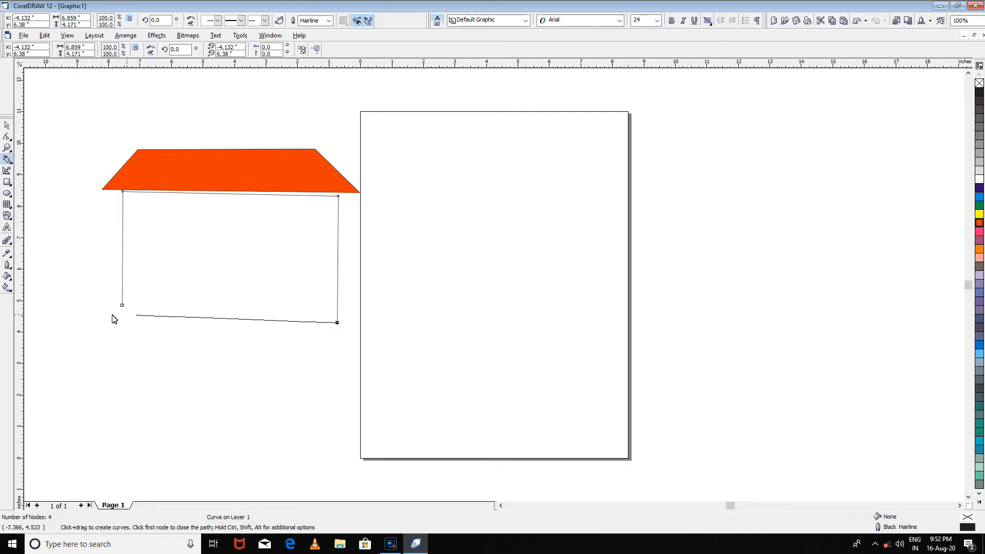
pyautogui.click(122, 305)
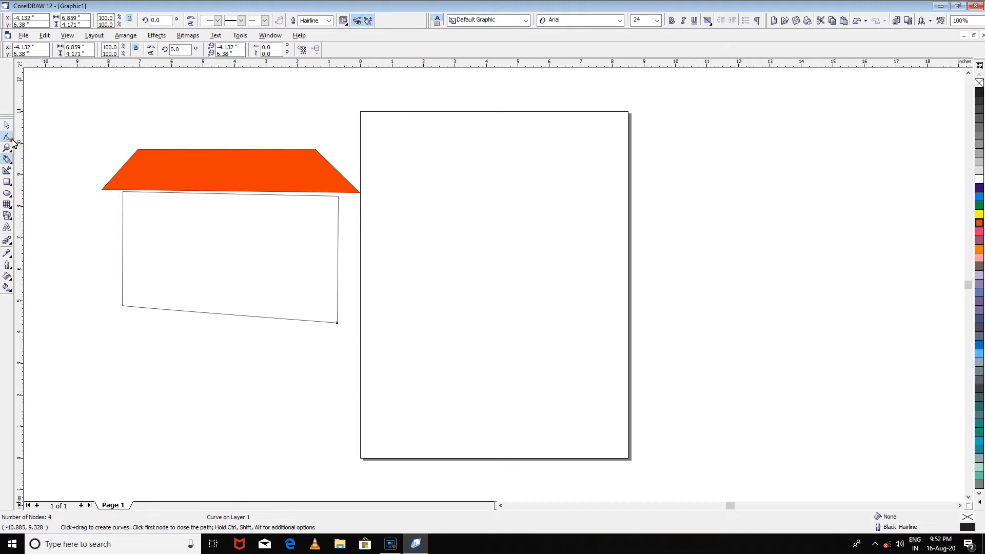
# - Straighten the wall outline's upper and lower edges by moving its two right-hand nodes with the Shape tool
pyautogui.click(7, 138)
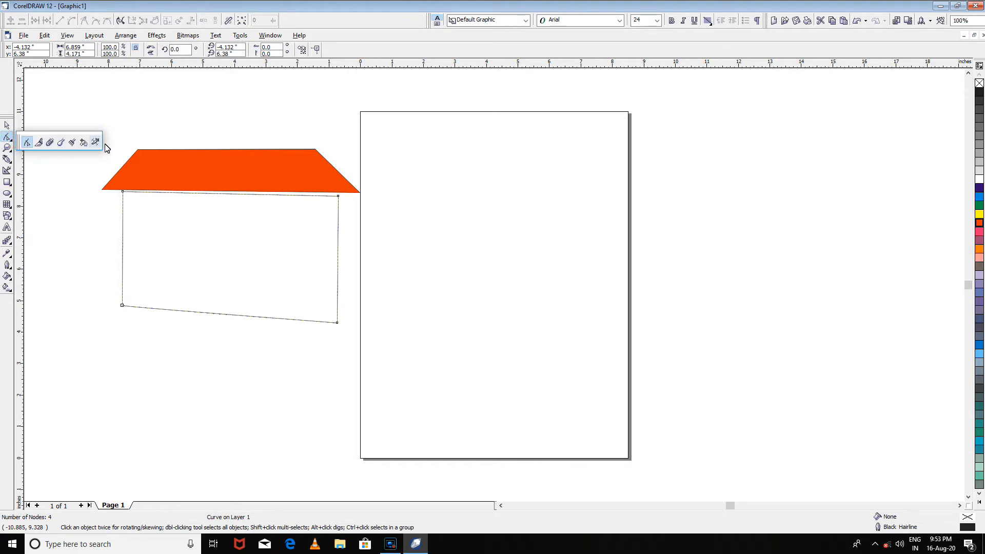
pyautogui.click(11, 139)
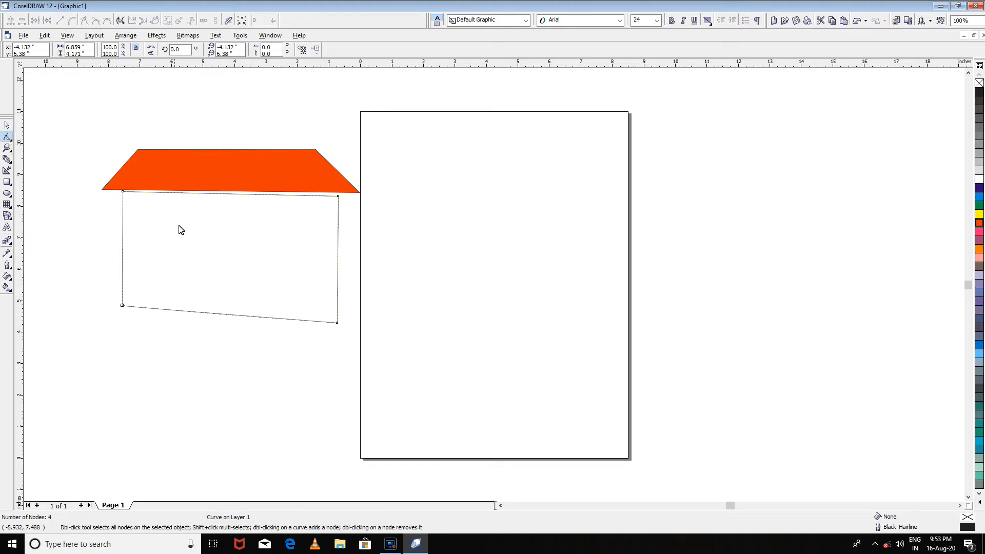
pyautogui.moveTo(337, 323); pyautogui.dragTo(334, 305)
pyautogui.moveTo(338, 198); pyautogui.dragTo(338, 193)
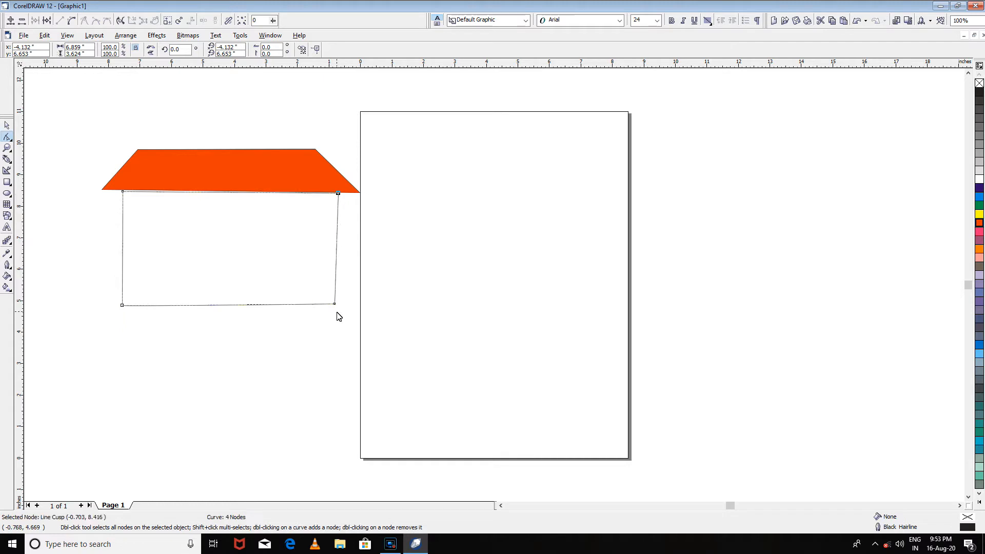
pyautogui.moveTo(335, 304); pyautogui.dragTo(335, 305)
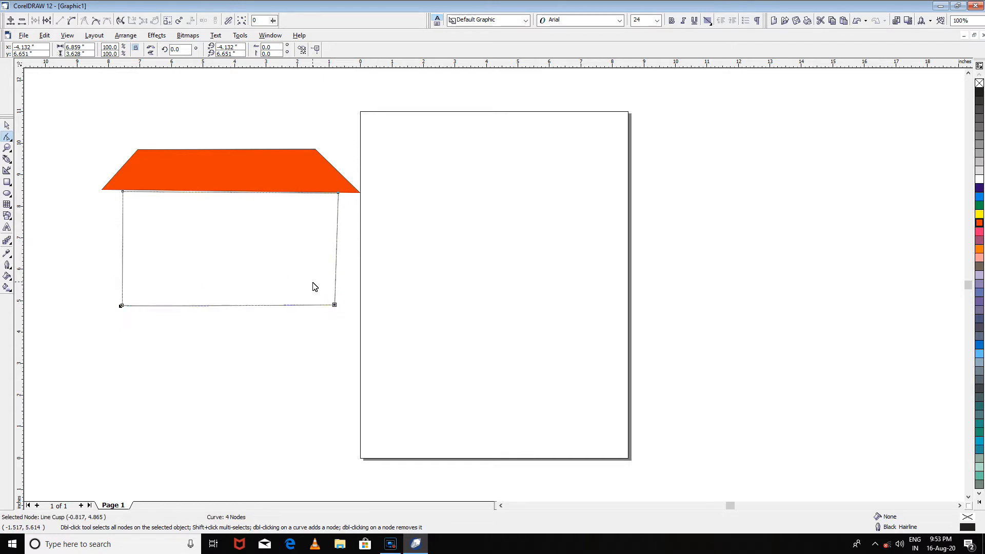
# - Delete the wall outline's lower-right node and then the whole outline
pyautogui.press('Delete')
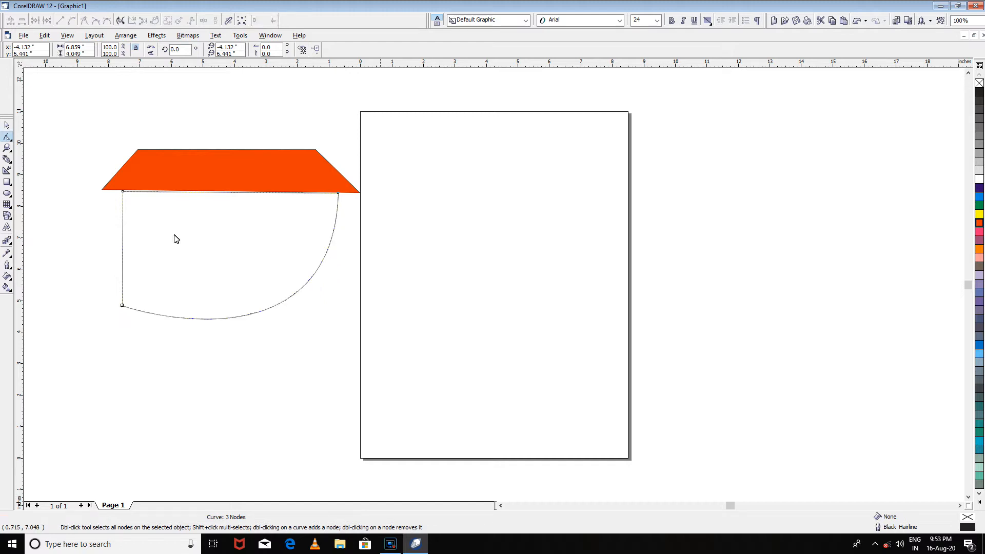
pyautogui.click(7, 127)
pyautogui.click(231, 259)
pyautogui.press('Delete')
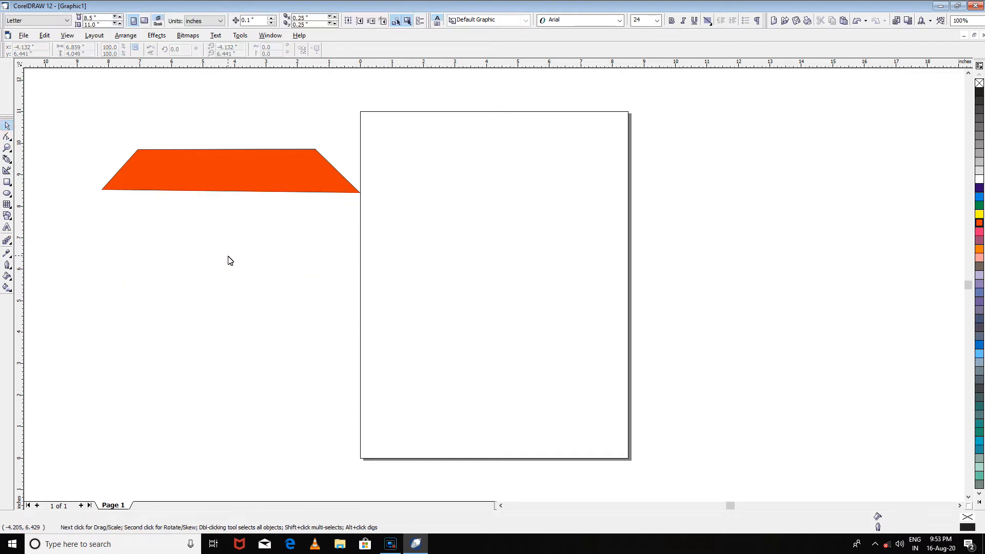
# - Draw a wall rectangle about 6.5 by 3.1 inches beneath the roof and fill it purple
pyautogui.click(7, 186)
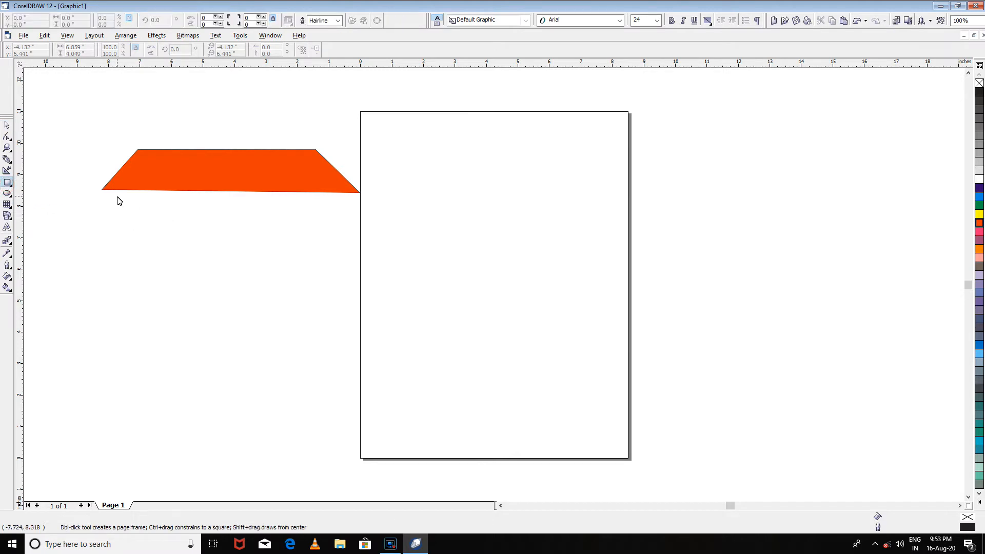
pyautogui.moveTo(125, 189); pyautogui.dragTo(331, 286)
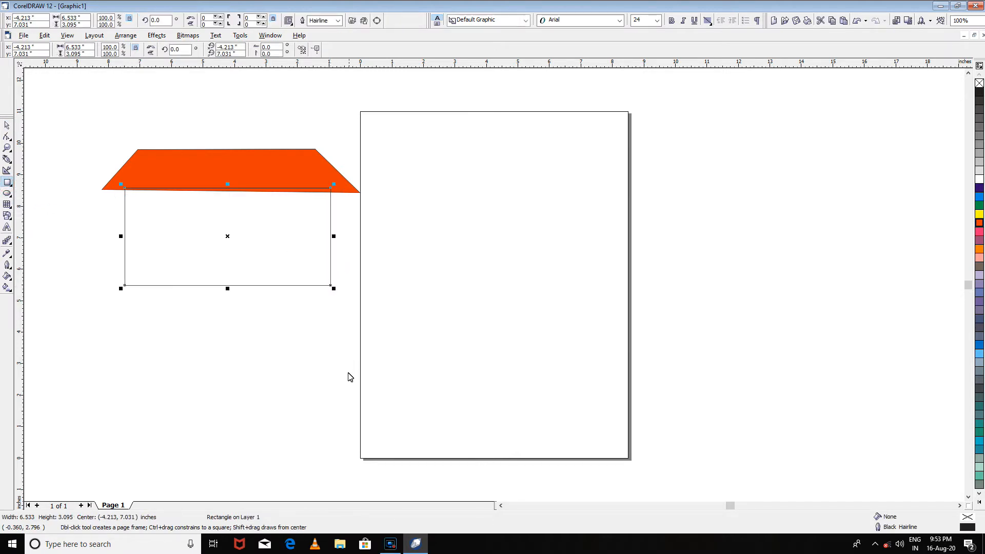
pyautogui.click(979, 239)
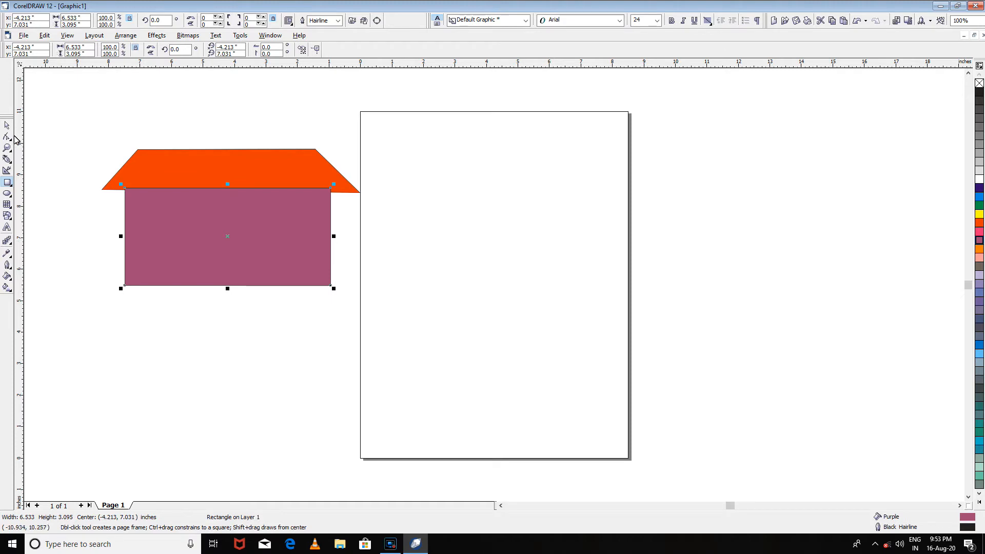
# - Send the purple wall rectangle behind the roof and position it roughly centred under the roof's lower edge
pyautogui.click(9, 126)
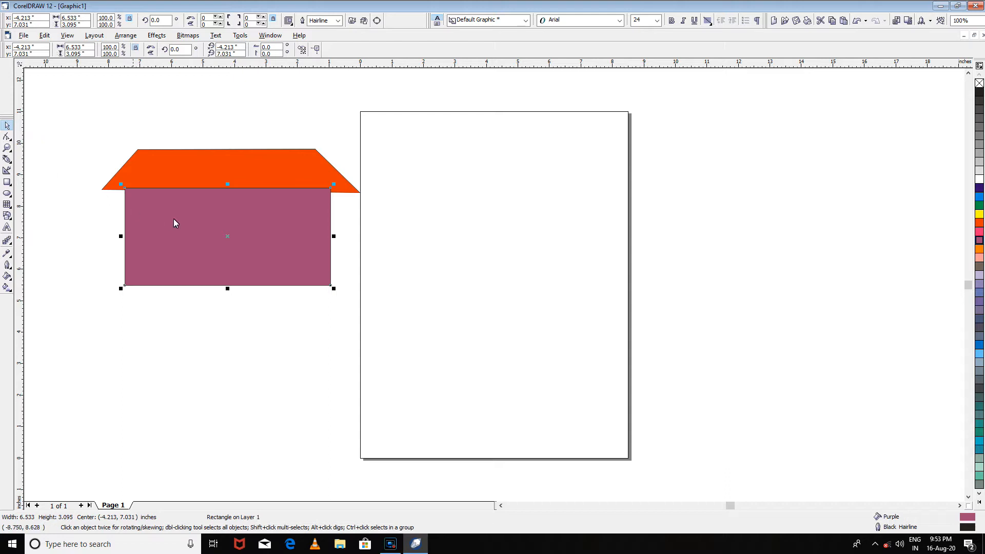
pyautogui.moveTo(211, 233); pyautogui.dragTo(222, 169)
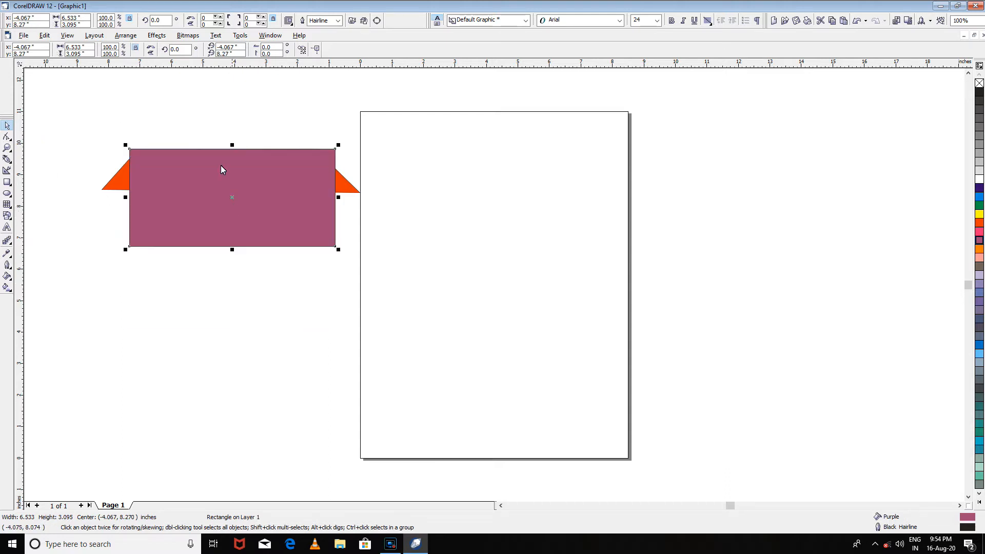
pyautogui.rightClick(219, 195)
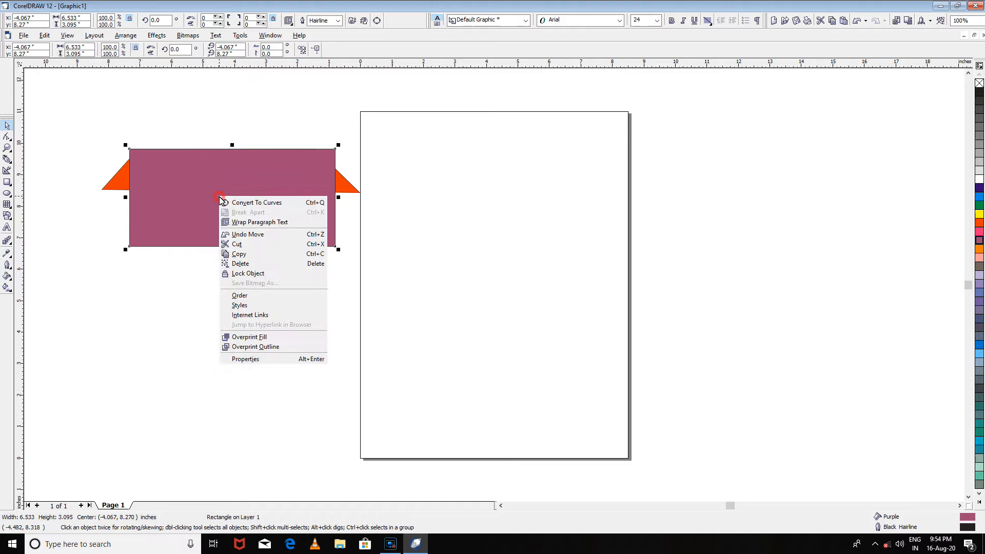
pyautogui.click(247, 294)
pyautogui.click(364, 305)
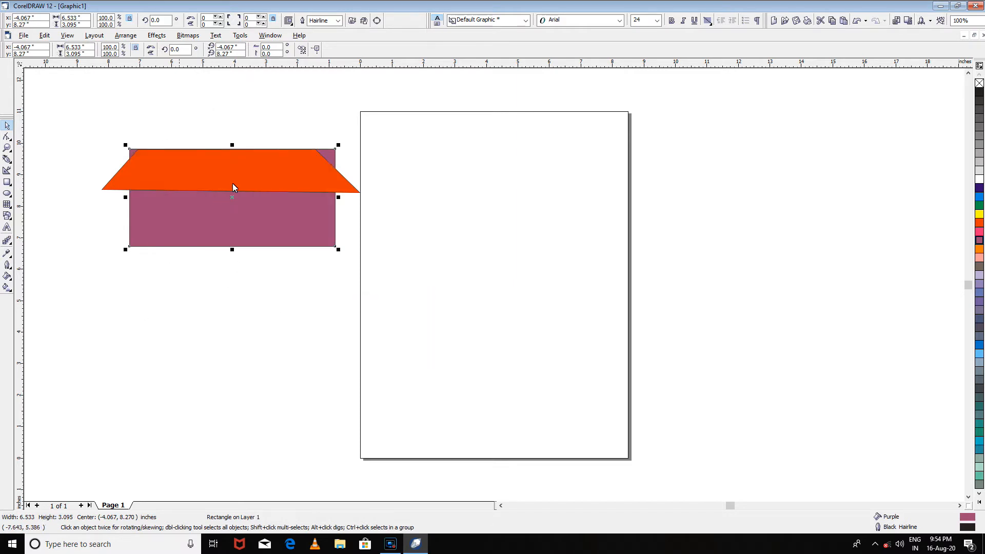
pyautogui.moveTo(236, 233); pyautogui.dragTo(239, 269)
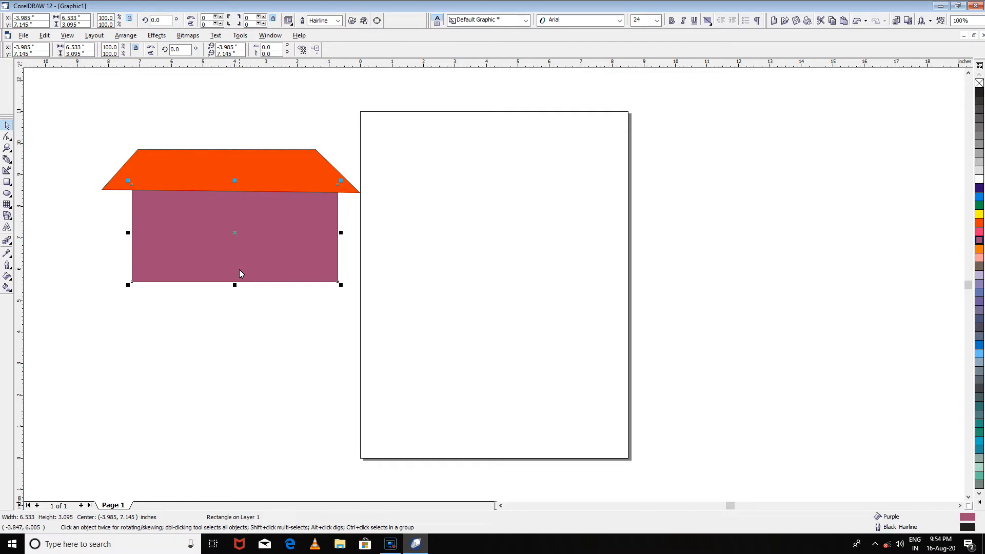
pyautogui.moveTo(266, 257); pyautogui.dragTo(259, 256)
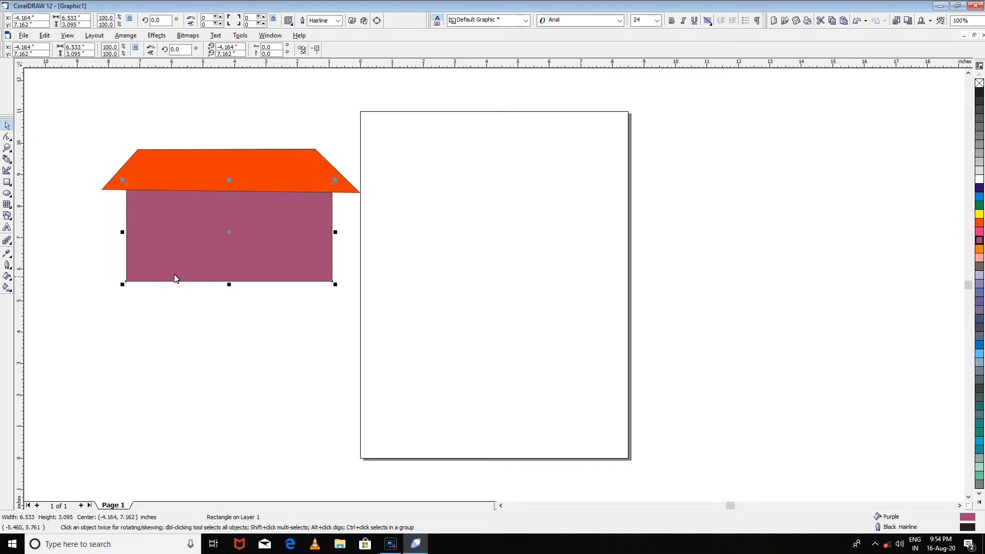
# - Draw a tall rectangle about 6.3 by 8.9 inches across the page's right edge and fill it cyan
pyautogui.click(7, 182)
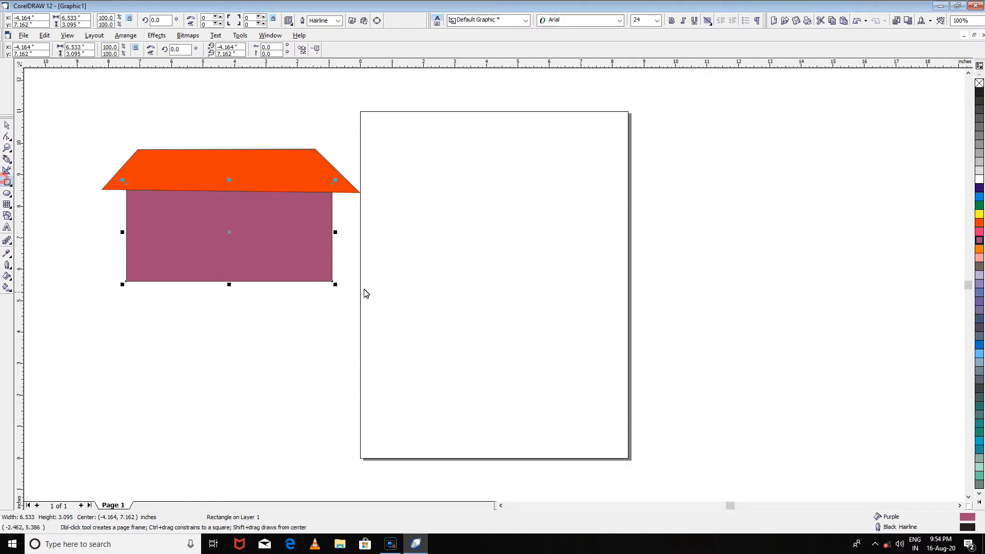
pyautogui.moveTo(495, 125); pyautogui.dragTo(694, 406)
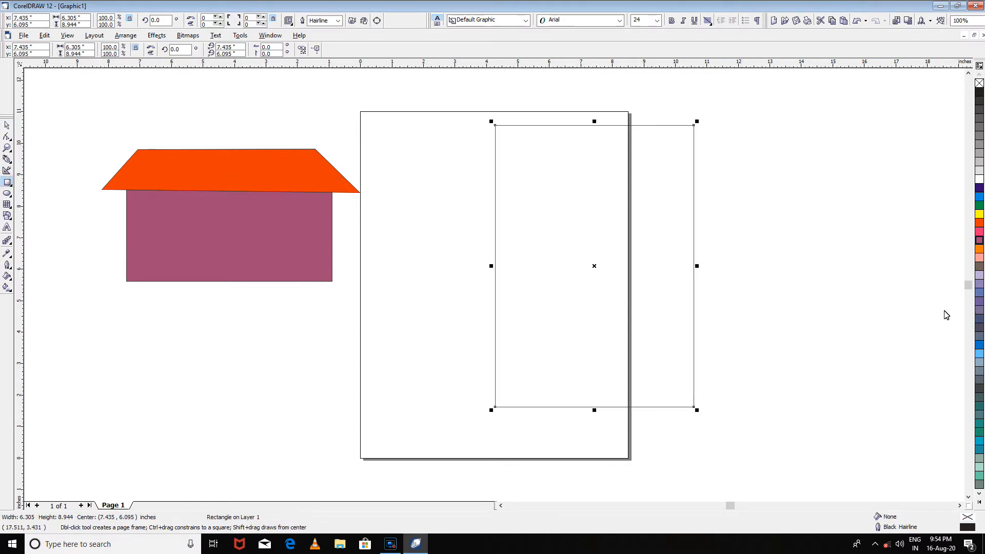
pyautogui.click(979, 197)
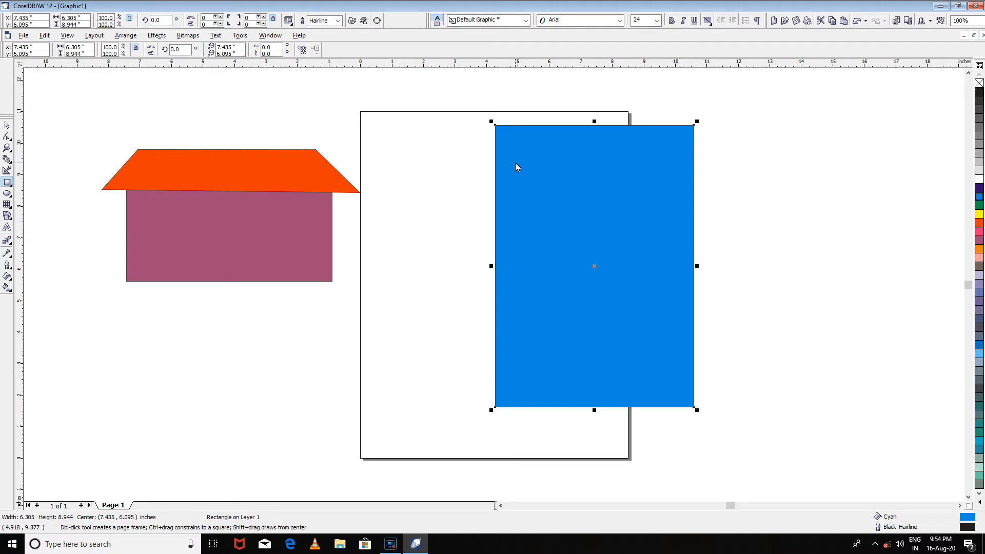
# - Draw a rectangle about 1.8 by 3.1 inches inside the cyan rectangle's upper-left corner and fill it white
pyautogui.moveTo(512, 146); pyautogui.dragTo(568, 243)
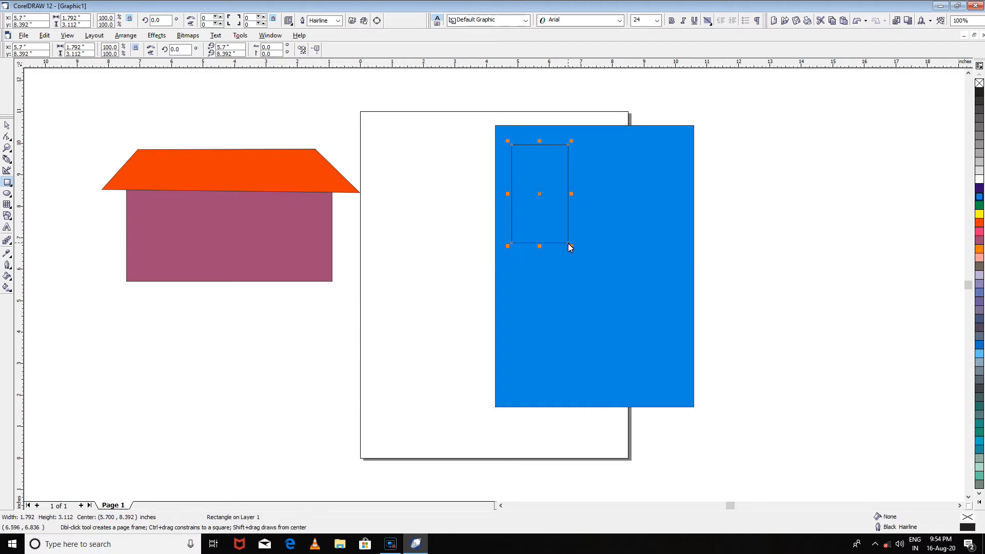
pyautogui.click(979, 178)
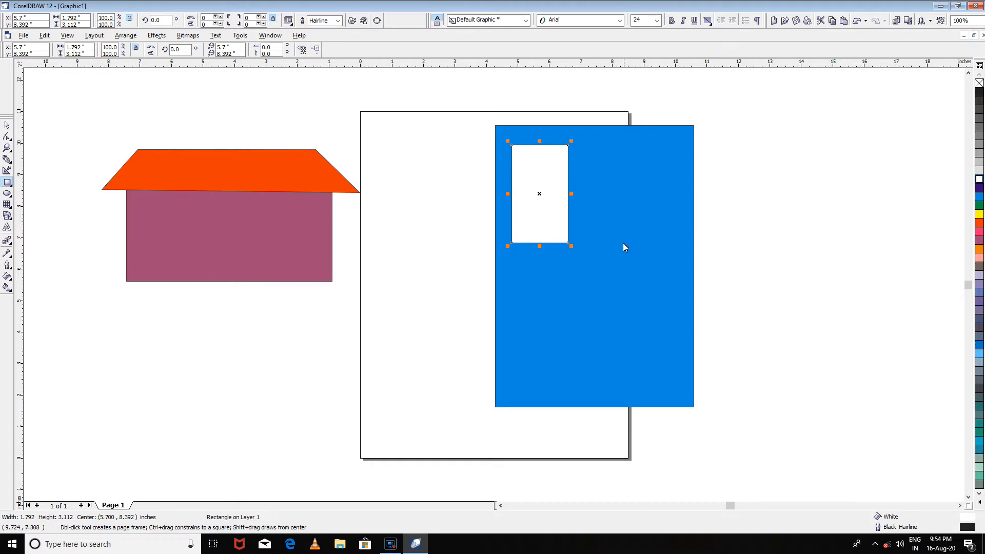
pyautogui.moveTo(625, 145)
pyautogui.mouseDown()
pyautogui.moveTo(641, 234)
pyautogui.moveTo(665, 258)
pyautogui.moveTo(675, 253)
pyautogui.mouseUp()
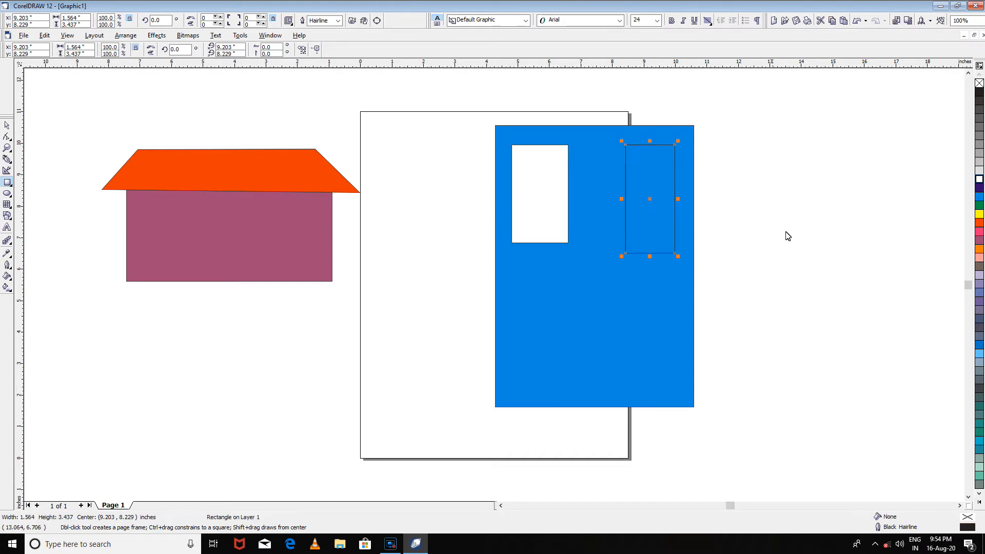
pyautogui.click(978, 179)
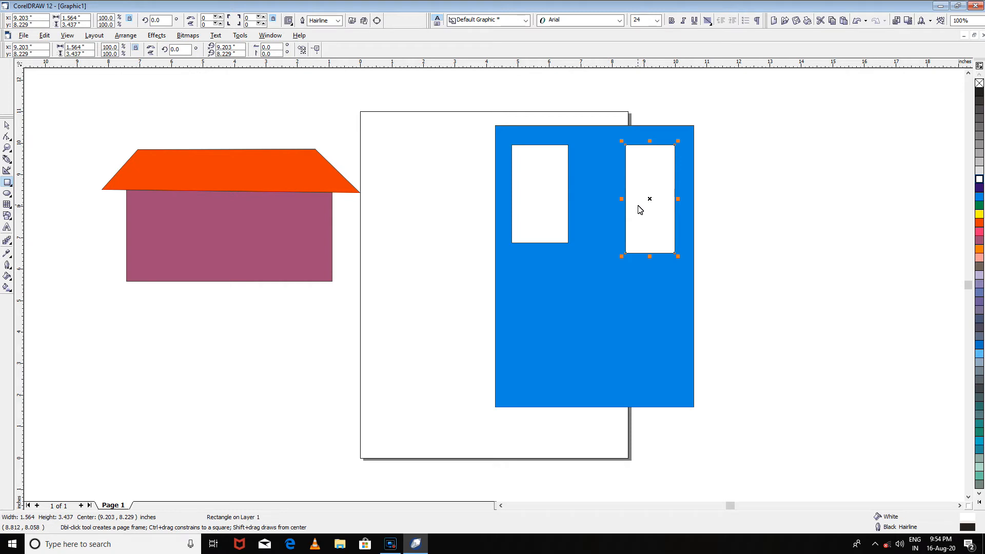
pyautogui.press('Delete')
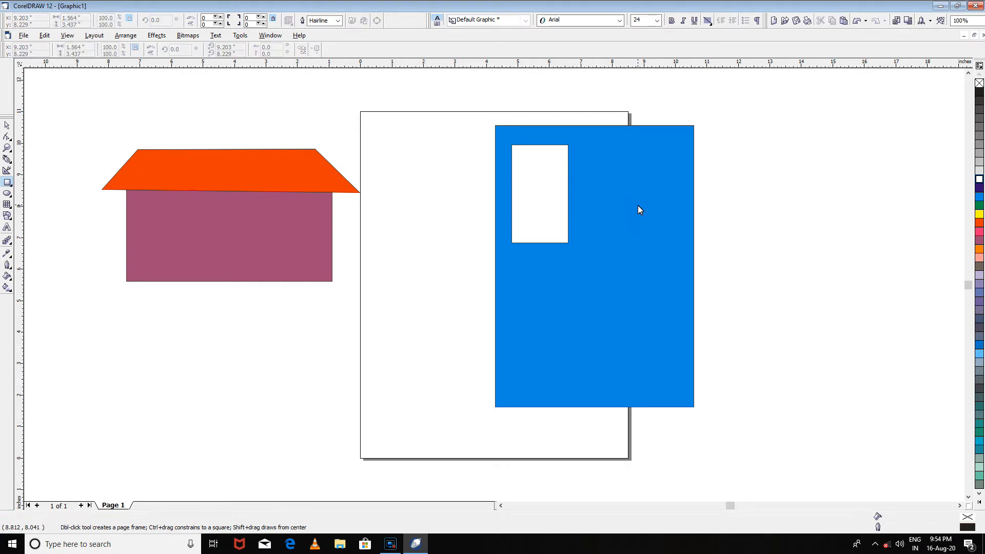
# - Duplicate the white pane and arrange the two panes side by side in the upper half of the cyan rectangle
pyautogui.click(6, 129)
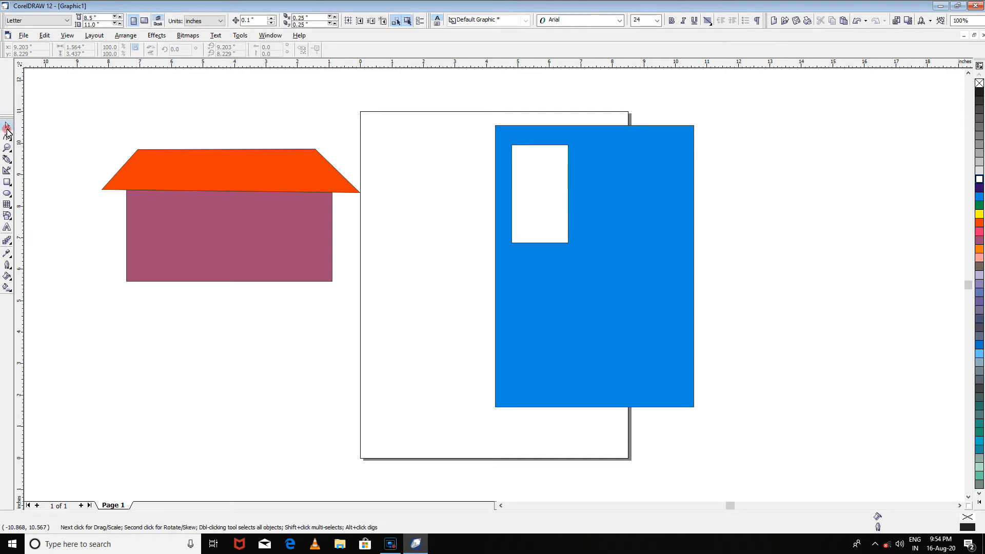
pyautogui.click(539, 201)
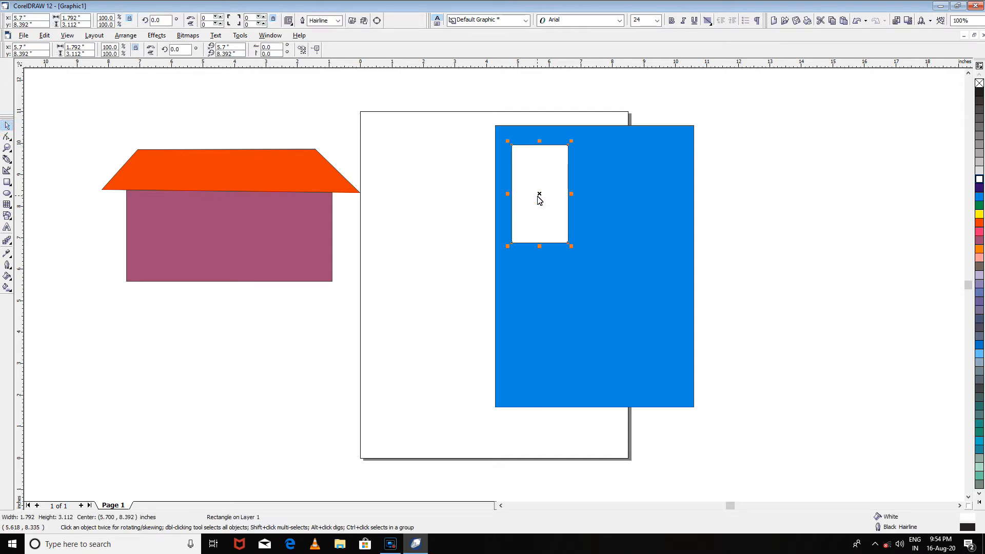
pyautogui.hotkey('ctrl', 'd')
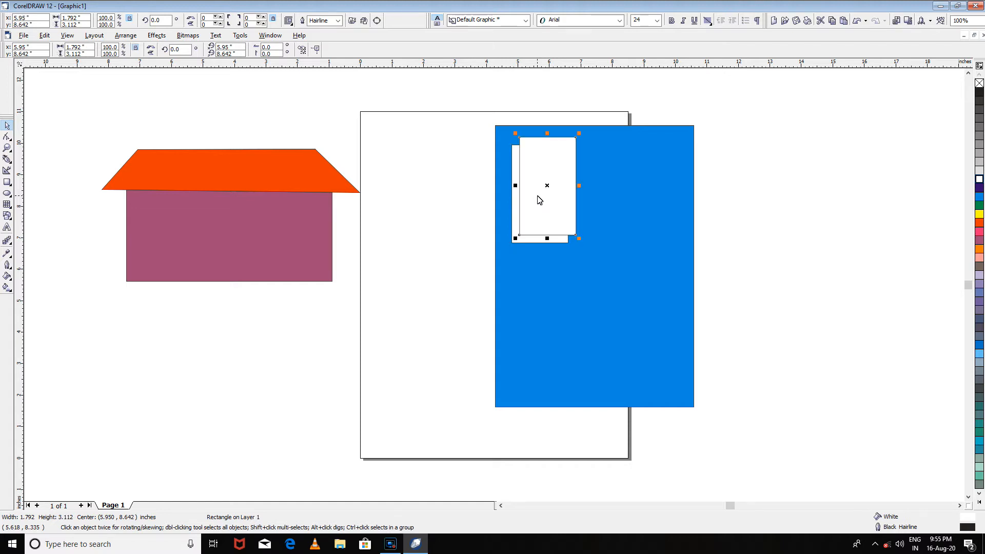
pyautogui.moveTo(558, 186); pyautogui.dragTo(654, 194)
pyautogui.click(551, 194)
pyautogui.moveTo(558, 200); pyautogui.dragTo(564, 209)
pyautogui.moveTo(637, 198); pyautogui.dragTo(635, 206)
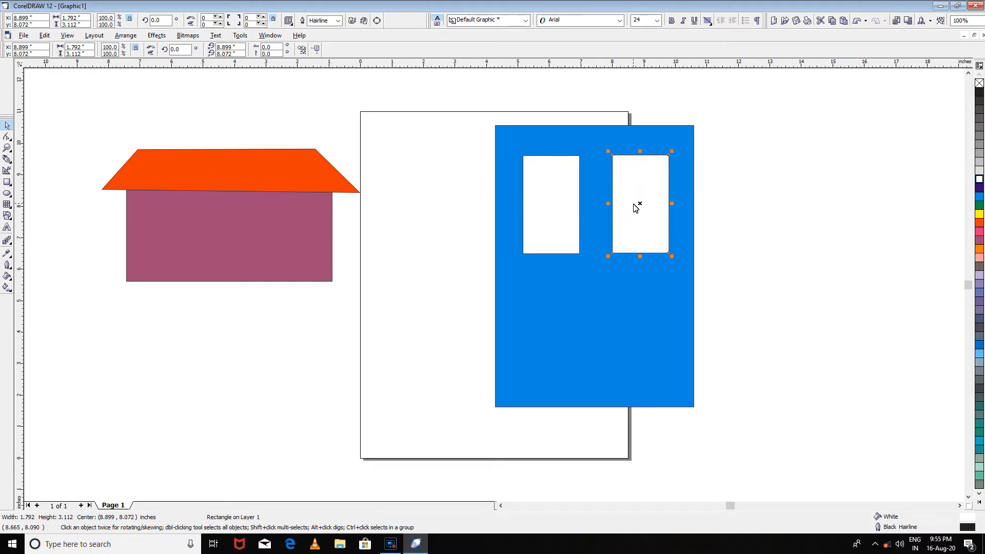
# - Duplicate the upper-right white pane twice and place the copies beneath the two upper panes
pyautogui.hotkey('ctrl', 'd')
pyautogui.hotkey('ctrl', 'd')
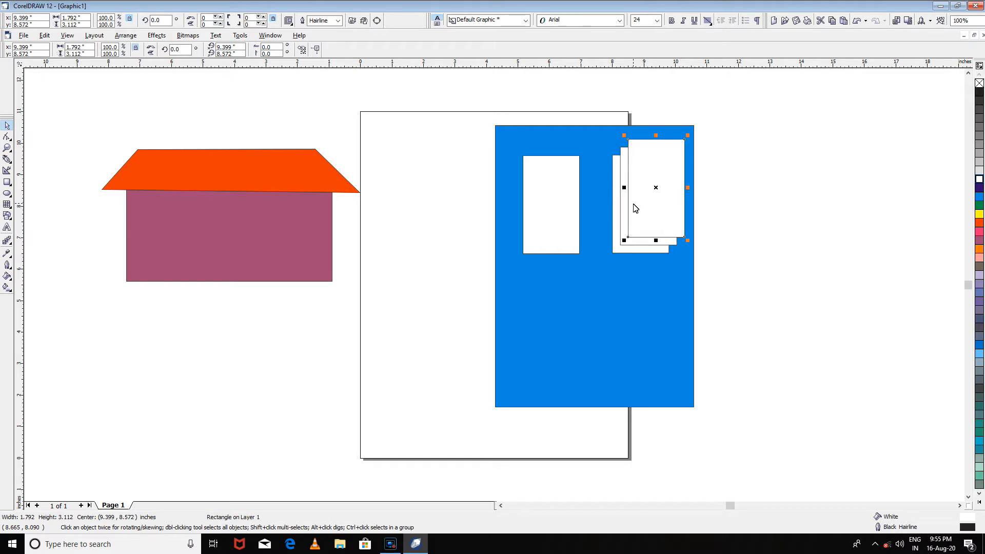
pyautogui.moveTo(655, 189); pyautogui.dragTo(552, 341)
pyautogui.moveTo(635, 199); pyautogui.dragTo(635, 343)
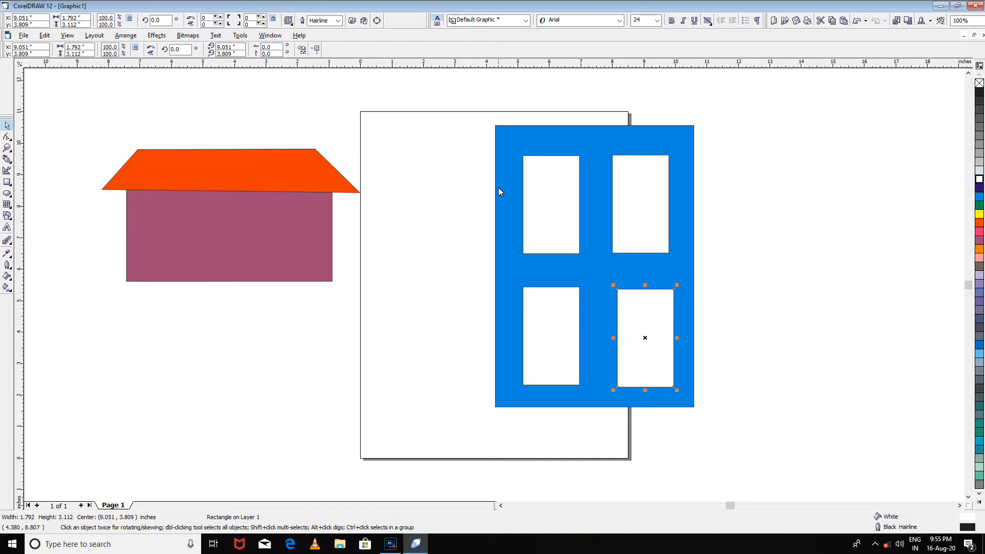
# - Shrink the cyan door and its four panes together to about 1.5 by 2.1 inches near the page's upper edge
pyautogui.moveTo(455, 92); pyautogui.dragTo(748, 444)
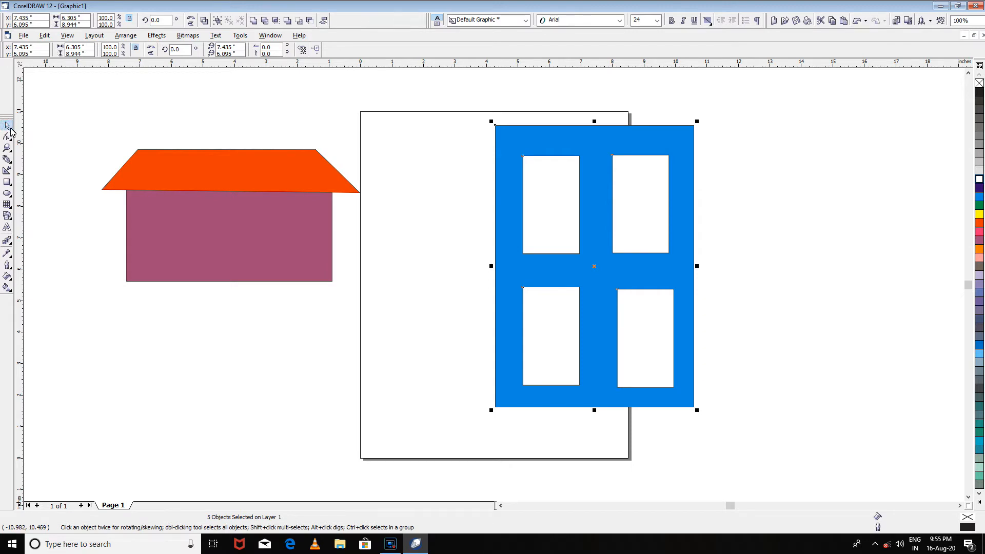
pyautogui.moveTo(433, 98); pyautogui.dragTo(789, 457)
pyautogui.moveTo(696, 410); pyautogui.dragTo(545, 295)
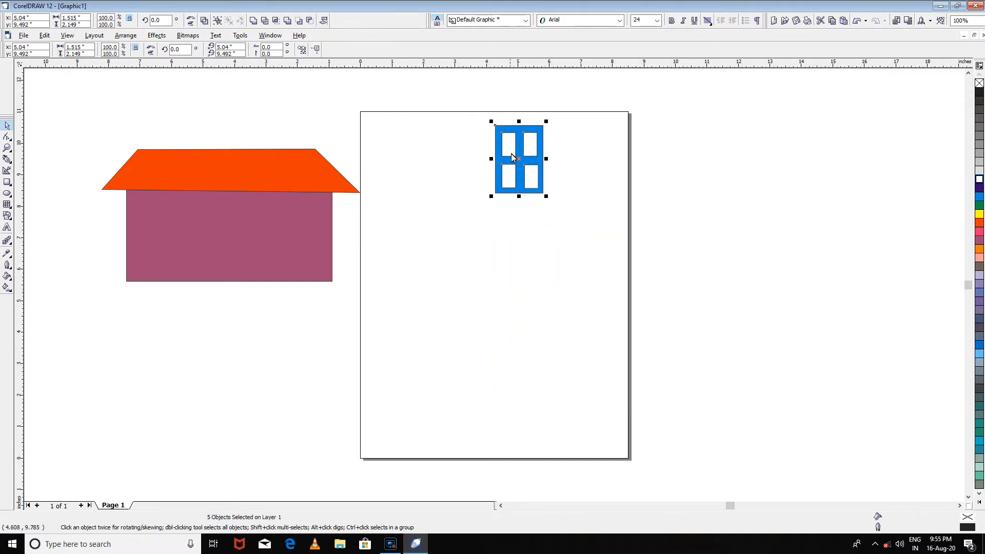
pyautogui.moveTo(514, 155); pyautogui.dragTo(538, 160)
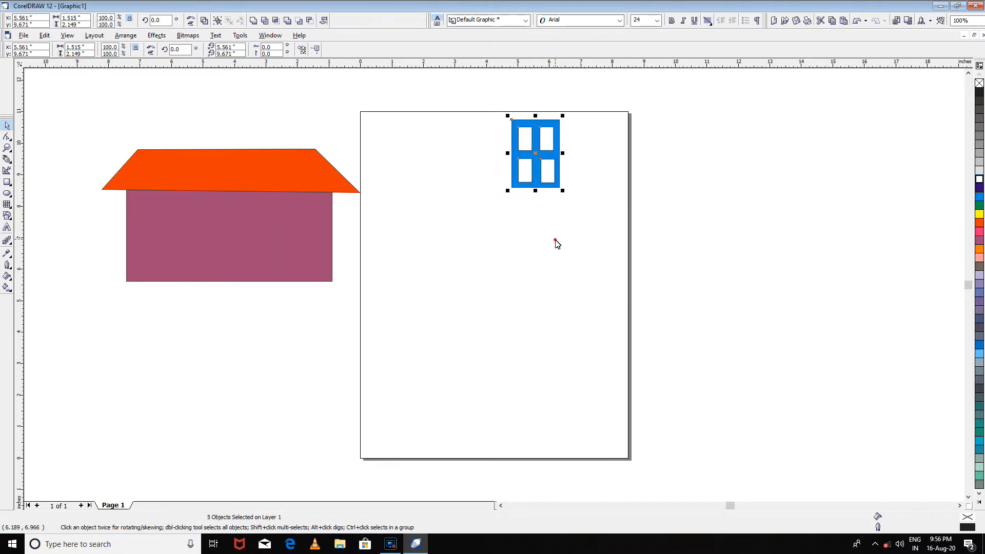
# - Move the four white panes out of the cyan door one at a time
pyautogui.keyDown('ctrl'); pyautogui.click(545, 141); pyautogui.keyUp('ctrl')
pyautogui.moveTo(546, 141); pyautogui.dragTo(361, 214)
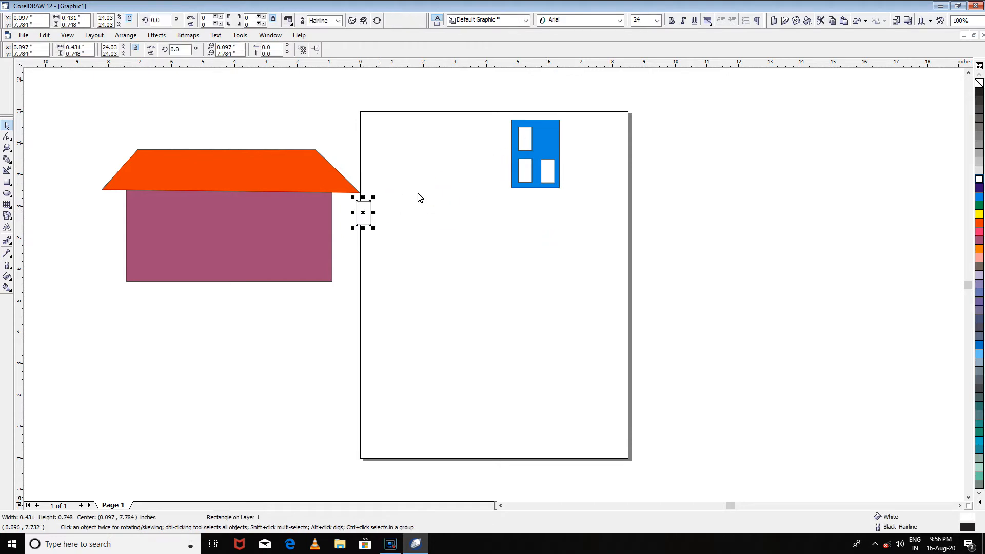
pyautogui.keyDown('ctrl'); pyautogui.click(517, 137); pyautogui.keyUp('ctrl')
pyautogui.moveTo(521, 139); pyautogui.dragTo(336, 226)
pyautogui.keyDown('ctrl'); pyautogui.click(522, 168); pyautogui.keyUp('ctrl')
pyautogui.moveTo(522, 168); pyautogui.dragTo(399, 257)
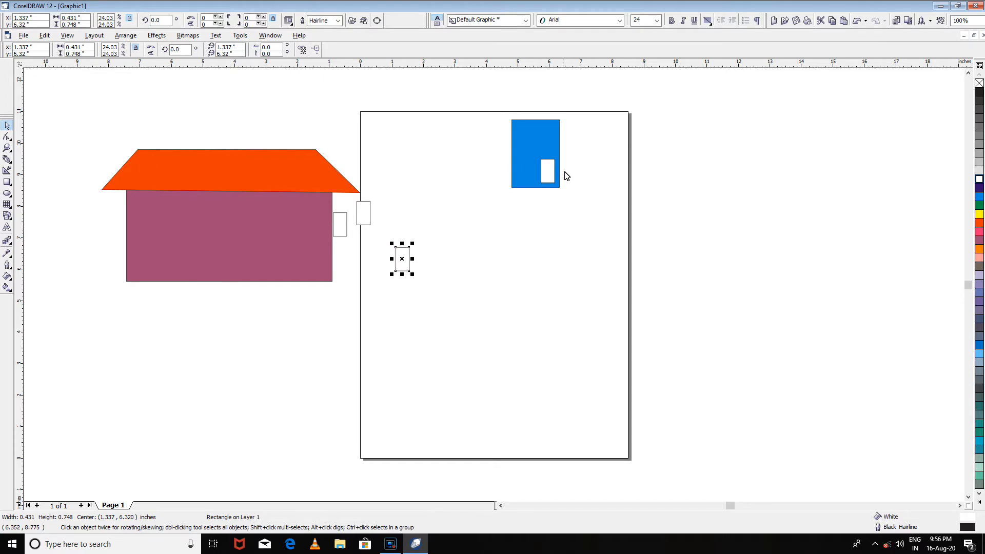
pyautogui.keyDown('ctrl'); pyautogui.click(553, 175); pyautogui.keyUp('ctrl')
pyautogui.moveTo(553, 174); pyautogui.dragTo(379, 263)
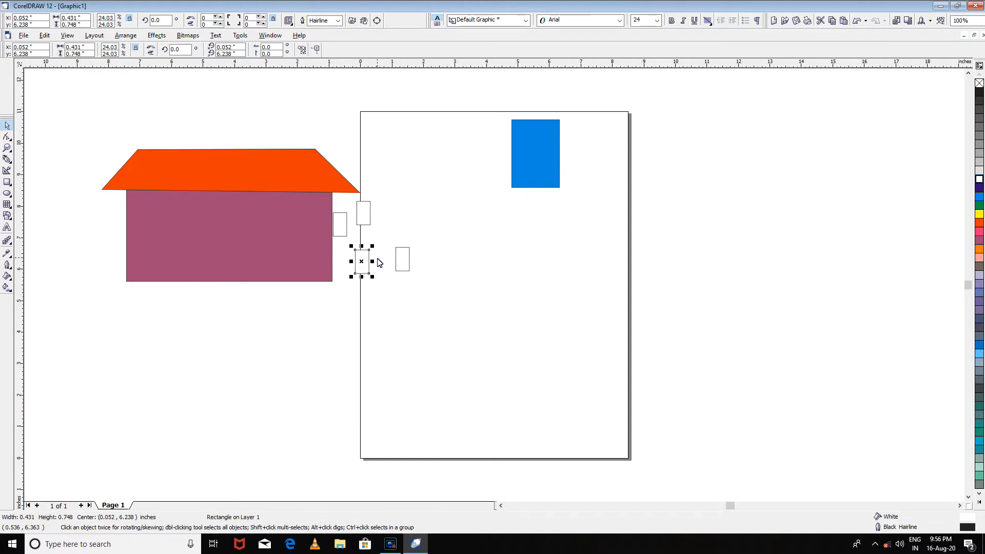
# - Undo the pane moves to put the panes back on the door
pyautogui.hotkey('ctrl', 'z')
pyautogui.hotkey('ctrl', 'z')
pyautogui.hotkey('ctrl', 'z')
pyautogui.hotkey('ctrl', 'z')
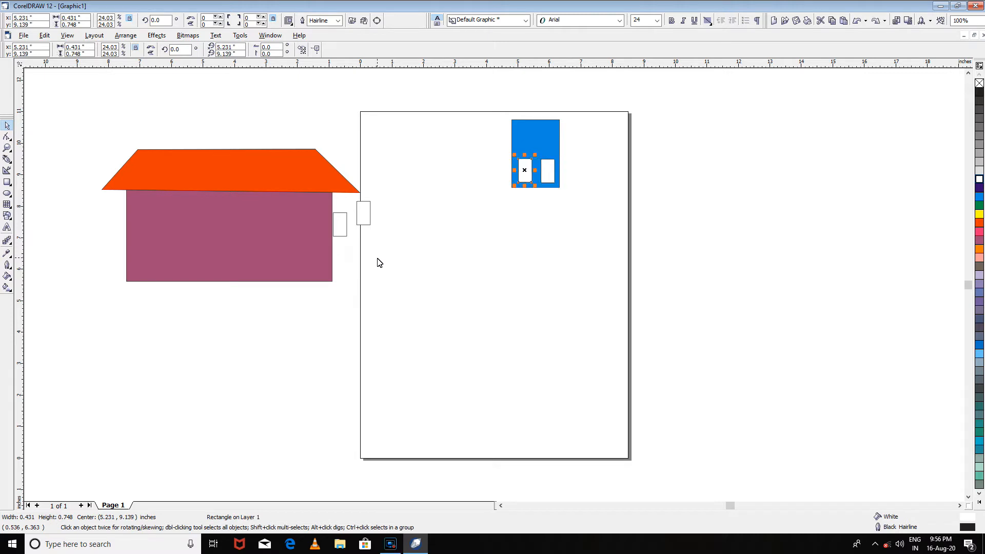
pyautogui.click(607, 202)
# - Group the cyan door rectangle with its four white panes
pyautogui.moveTo(477, 109); pyautogui.dragTo(599, 223)
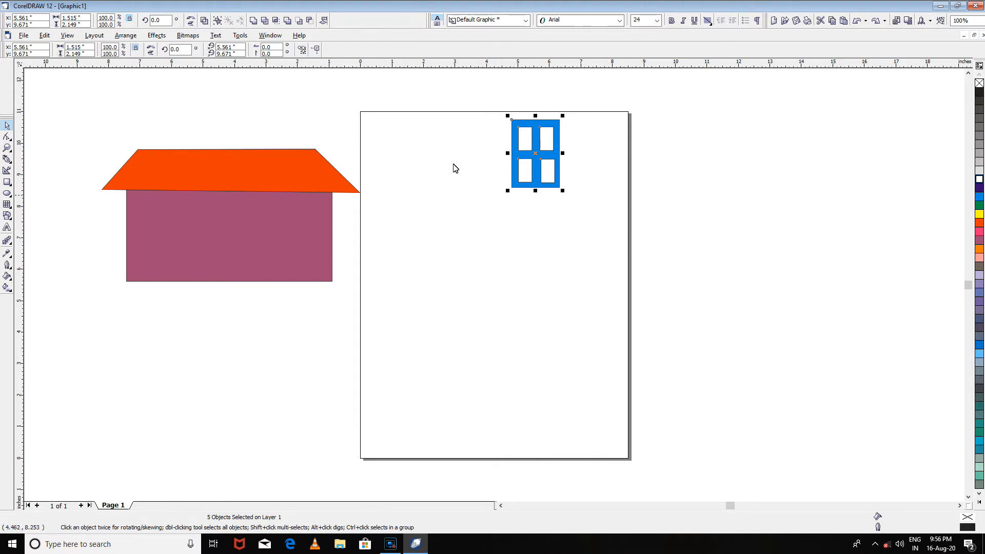
pyautogui.rightClick(540, 150)
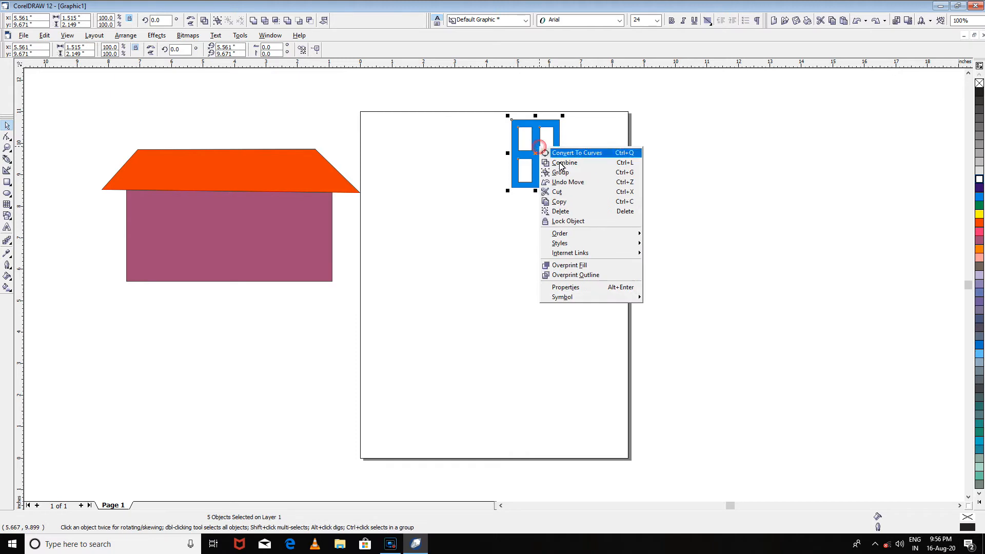
pyautogui.click(575, 176)
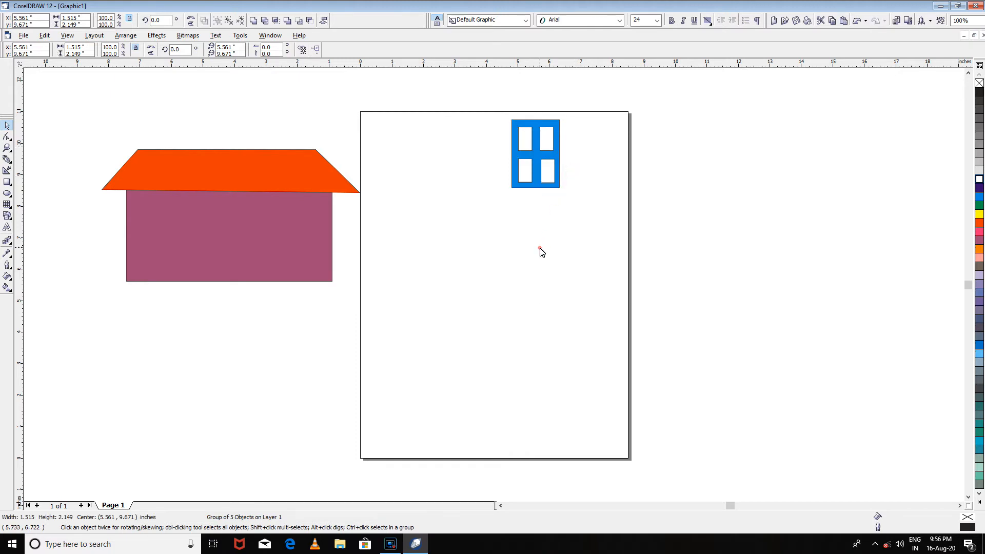
# - Move the grouped door onto the left part of the purple wall, resting on the wall's lower edge
pyautogui.moveTo(522, 174); pyautogui.dragTo(549, 219)
pyautogui.click(646, 314)
pyautogui.click(565, 213)
pyautogui.click(574, 324)
pyautogui.click(462, 238)
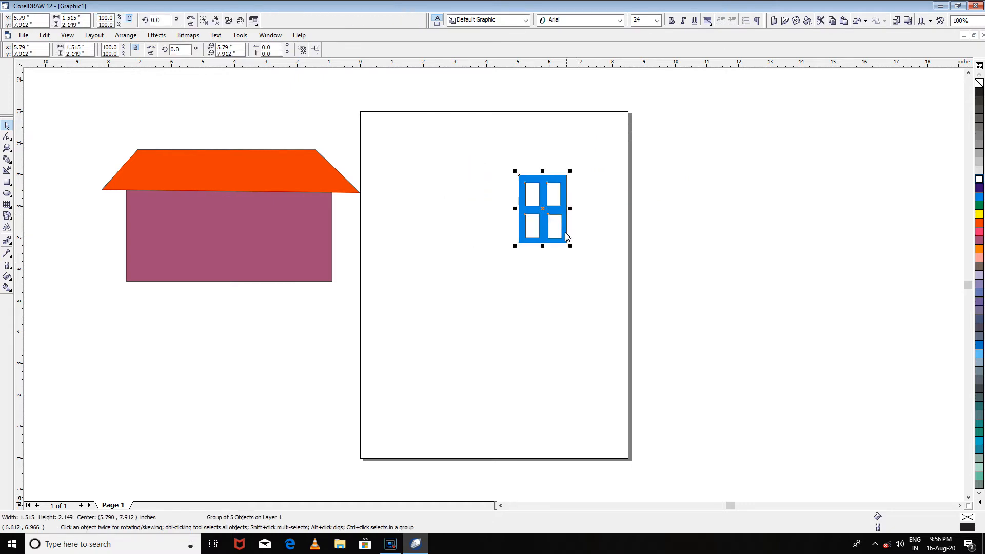
pyautogui.moveTo(563, 232); pyautogui.dragTo(186, 266)
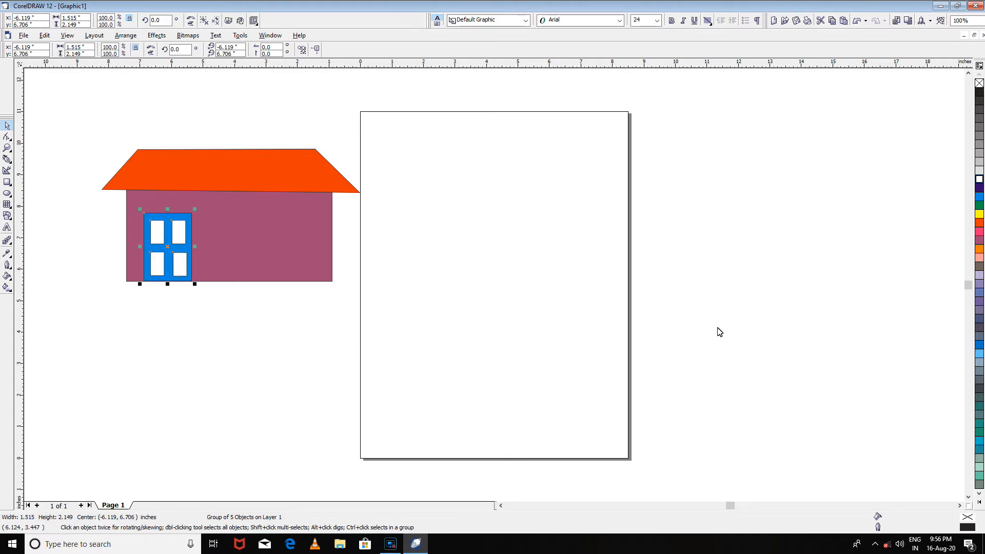
pyautogui.click(486, 296)
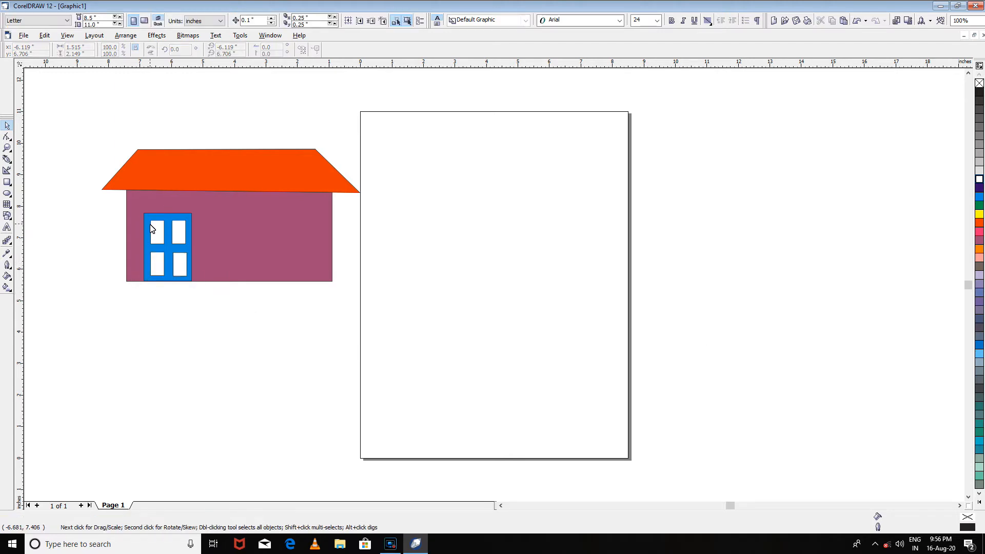
# - Draw an ellipse about 2.9 by 2.6 inches on the page, to the right of the house
pyautogui.scroll(1, 155, 205)
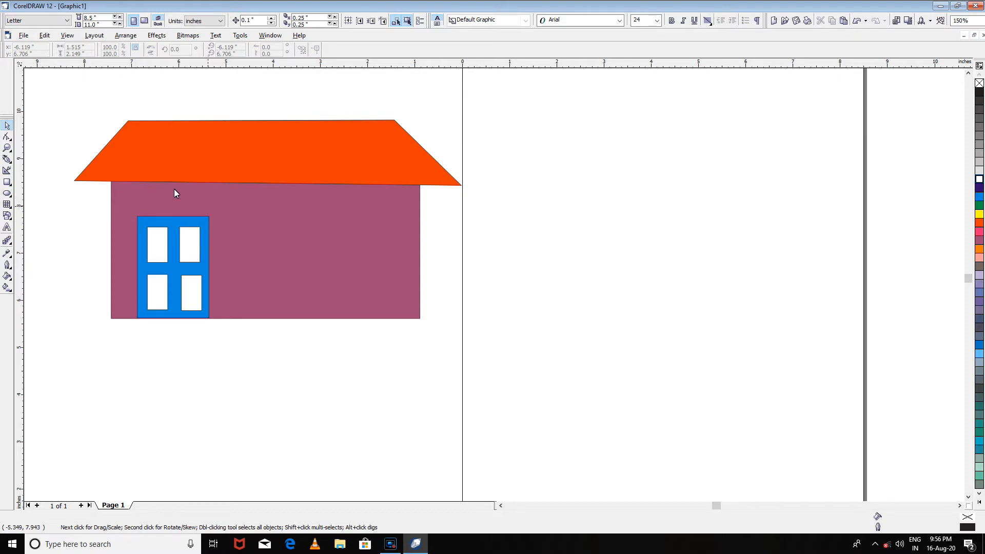
pyautogui.click(7, 194)
pyautogui.moveTo(570, 146); pyautogui.dragTo(692, 274)
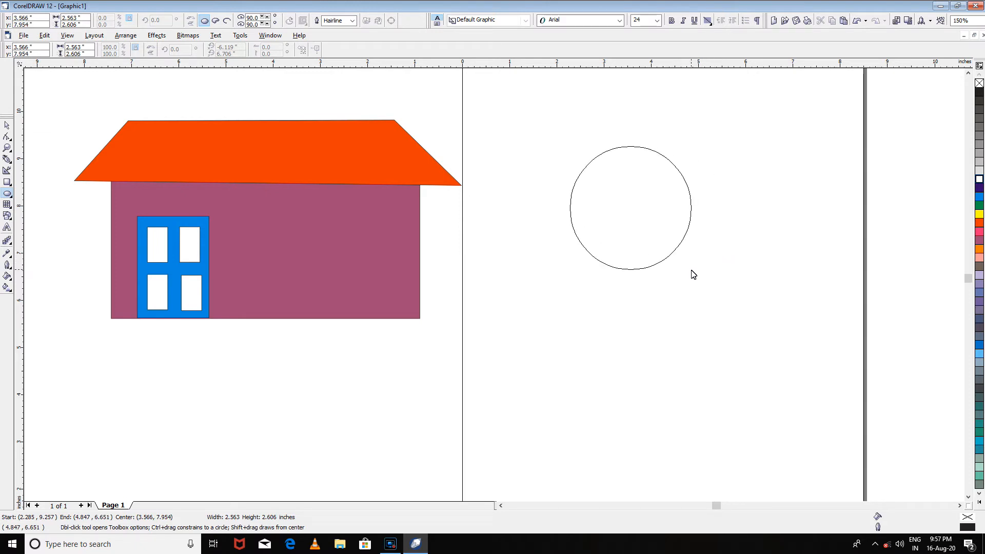
pyautogui.moveTo(693, 275)
pyautogui.mouseDown()
pyautogui.moveTo(715, 245)
pyautogui.moveTo(650, 266)
pyautogui.moveTo(711, 218)
pyautogui.moveTo(708, 274)
pyautogui.mouseUp()
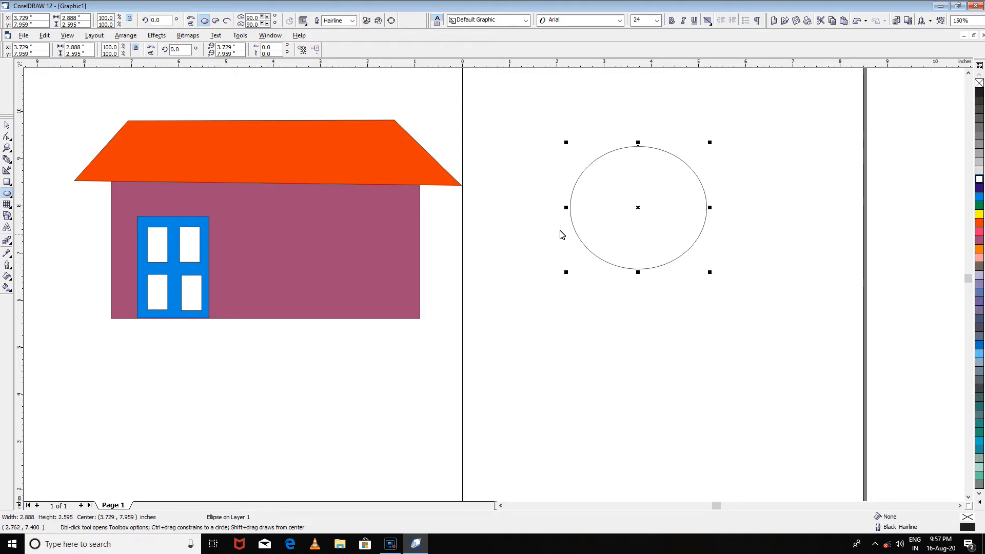
# - Draw a rectangle about 5.1 by 1.4 inches across the lower half of the ellipse
pyautogui.click(7, 182)
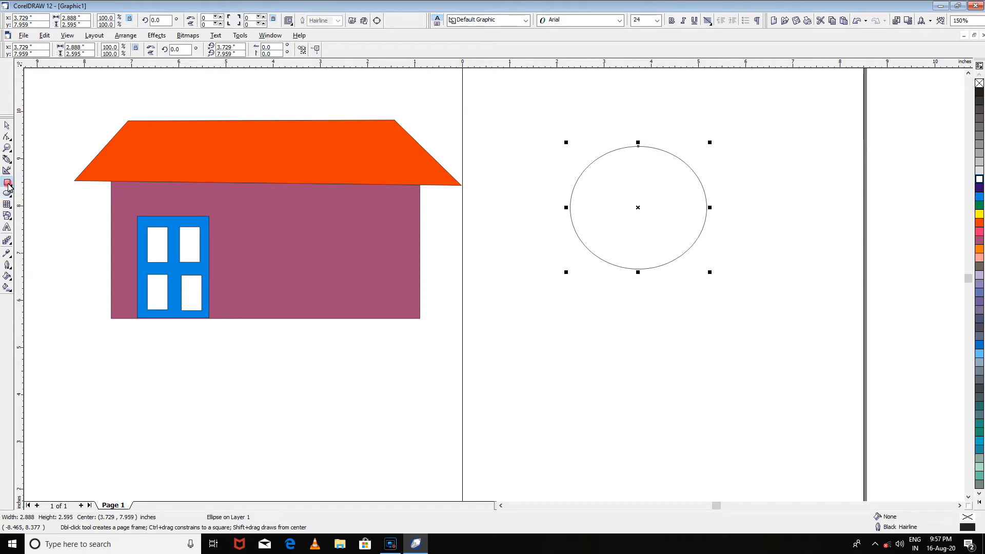
pyautogui.moveTo(532, 213); pyautogui.dragTo(774, 281)
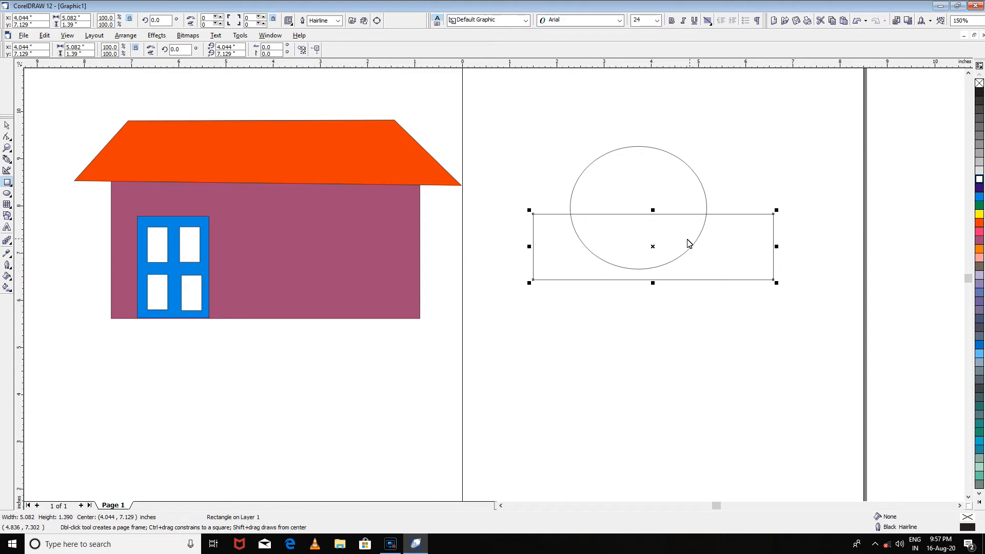
# - Nudge the rectangle vertically until its upper edge crosses just above the ellipse's centre and it covers the ellipse's lower half
pyautogui.moveTo(652, 250); pyautogui.dragTo(652, 241)
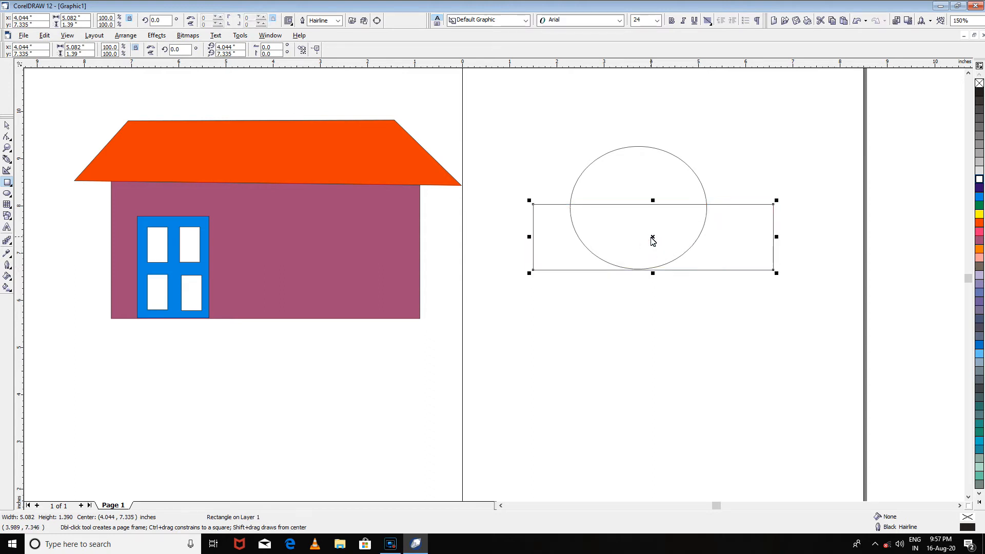
pyautogui.press('Up')
pyautogui.press('Up')
pyautogui.press('Up')
pyautogui.press('Down')
pyautogui.press('Down')
pyautogui.press('Down')
pyautogui.press('Down')
pyautogui.press('Down')
pyautogui.press('Down')
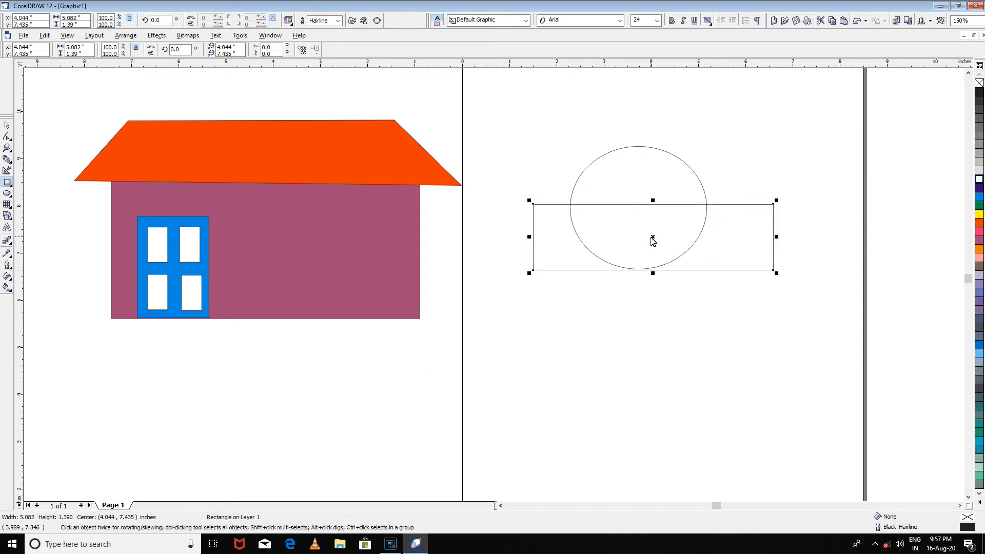
pyautogui.press('Up')
pyautogui.press('Up')
pyautogui.press('Up')
pyautogui.press('Down')
pyautogui.press('Down')
pyautogui.press('Up')
pyautogui.press('Up')
pyautogui.press('Down')
pyautogui.press('Down')
pyautogui.press('Up')
pyautogui.press('Up')
pyautogui.press('Up')
pyautogui.press('Down')
pyautogui.press('Down')
pyautogui.press('Up')
pyautogui.press('Down')
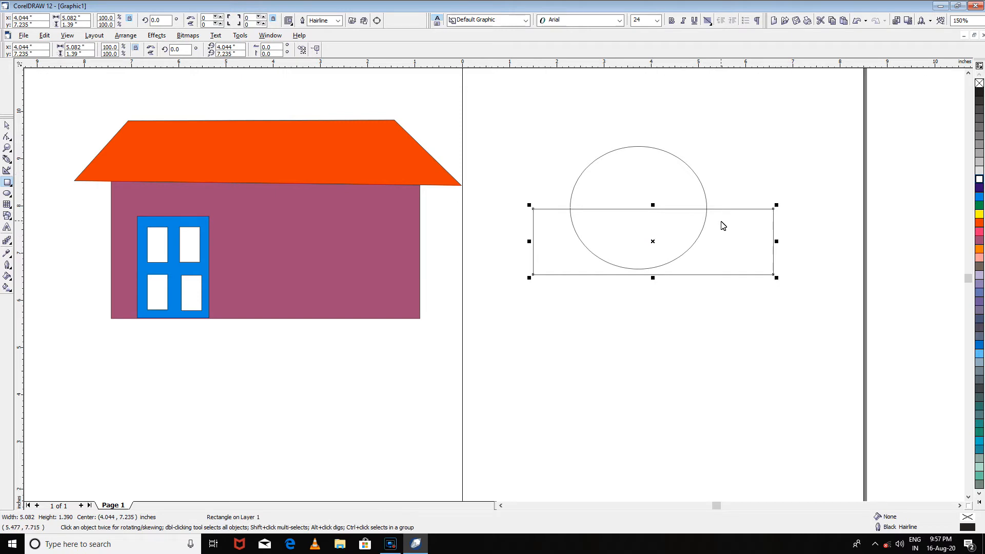
pyautogui.press('Up')
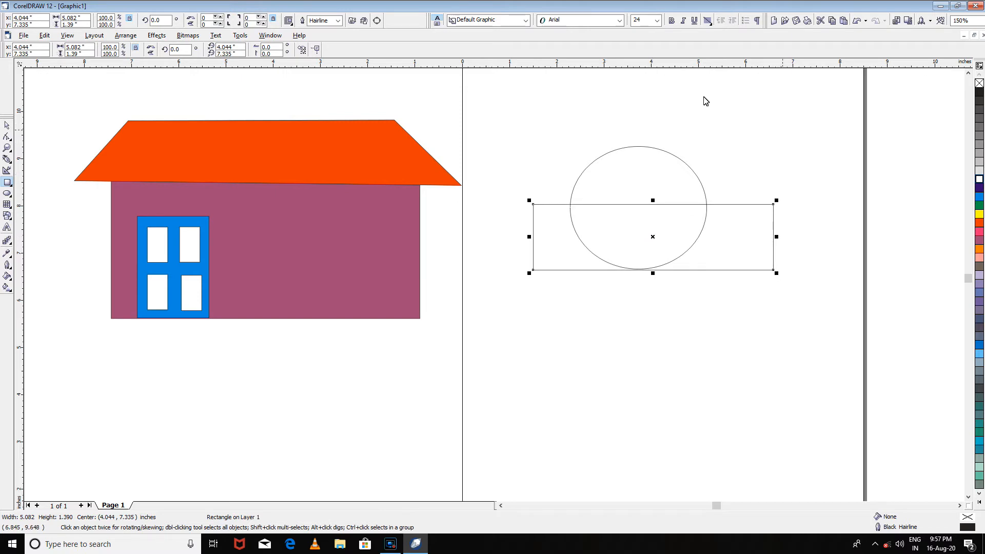
# - Trim the ellipse with the overlapping rectangle and delete the rectangle, keeping only the upper half-ellipse
pyautogui.click(6, 125)
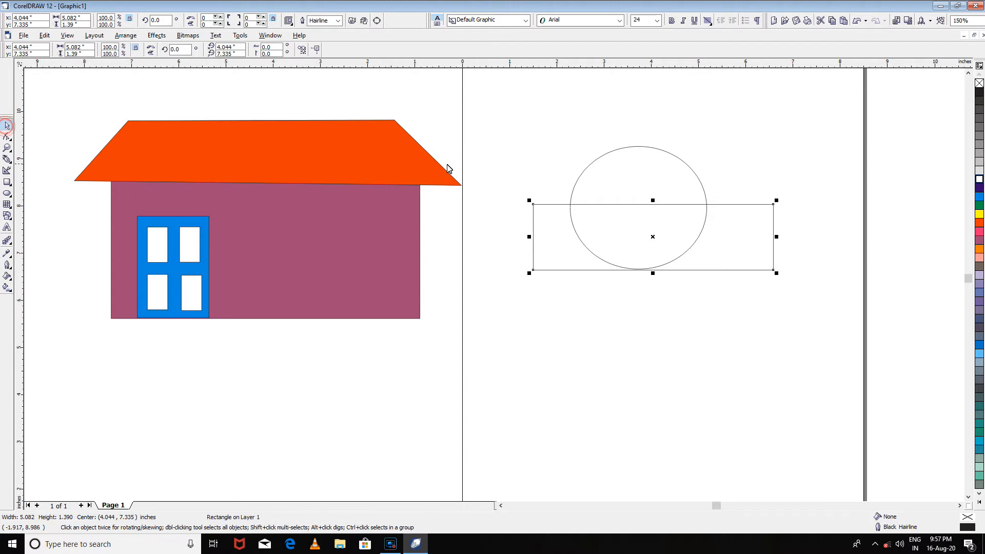
pyautogui.moveTo(502, 114); pyautogui.dragTo(801, 321)
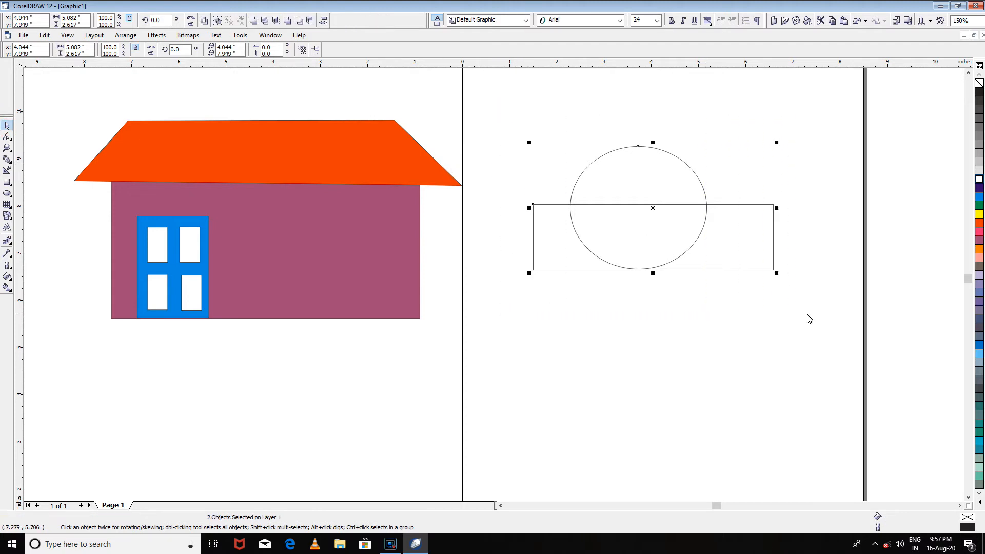
pyautogui.click(264, 23)
pyautogui.moveTo(661, 237); pyautogui.dragTo(660, 314)
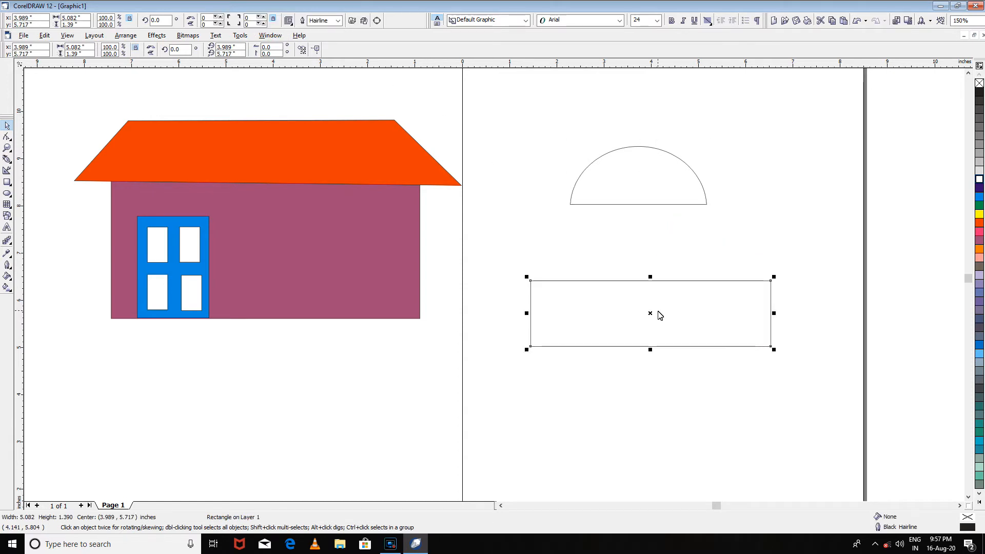
pyautogui.press('Delete')
# - Fill the half-ellipse with cyan, duplicate it and place the copy just below the original
pyautogui.click(651, 185)
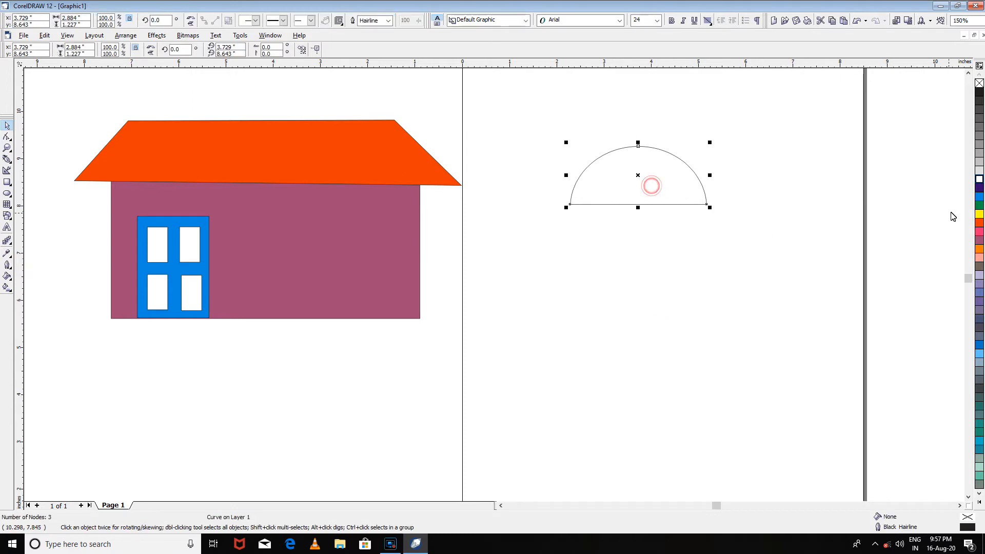
pyautogui.click(979, 197)
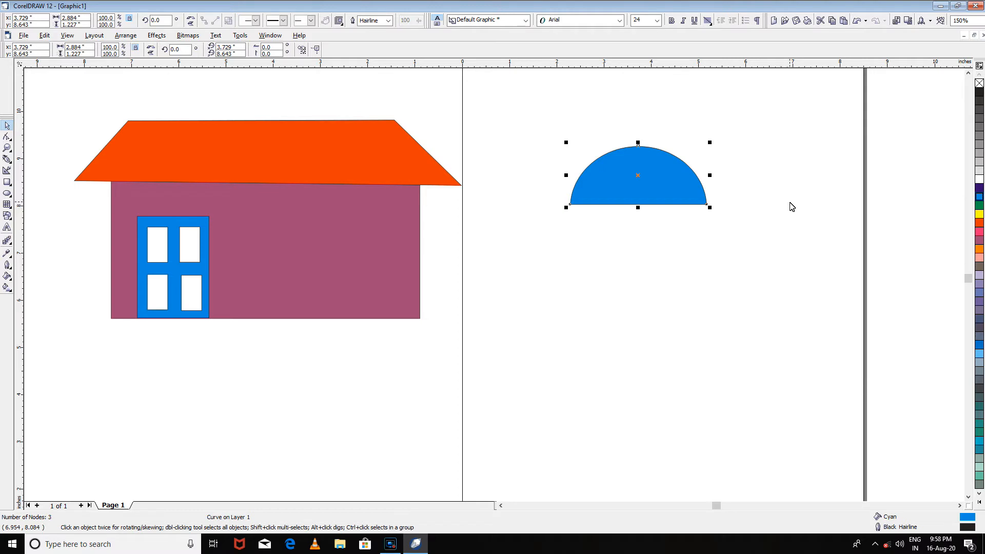
pyautogui.hotkey('ctrl', 'd')
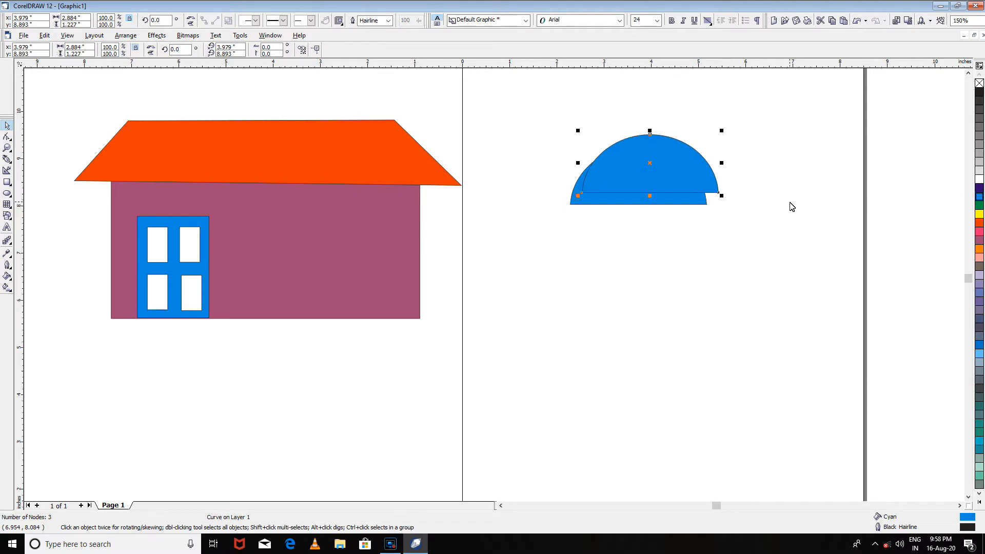
pyautogui.moveTo(638, 158); pyautogui.dragTo(649, 238)
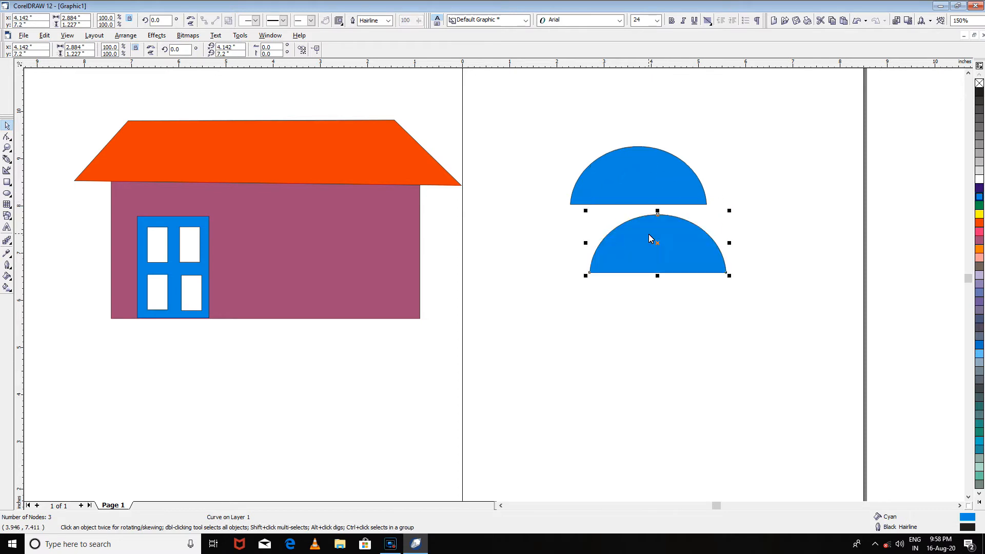
# - Scale the half-ellipse copy proportionally to about 73% and place it inside the original, leaving an even border
pyautogui.click(729, 213)
pyautogui.moveTo(728, 219); pyautogui.dragTo(716, 225)
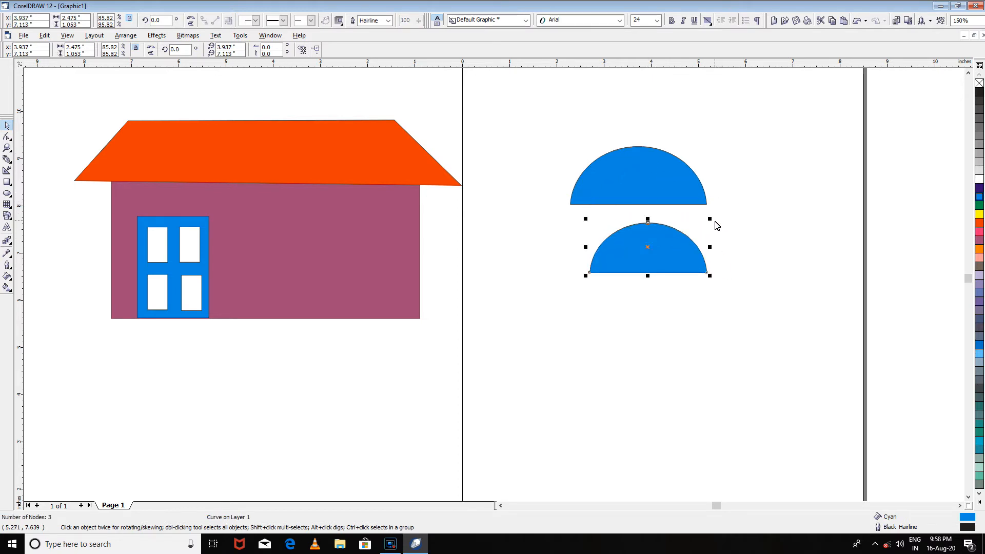
pyautogui.moveTo(657, 259); pyautogui.dragTo(647, 184)
pyautogui.moveTo(701, 148); pyautogui.dragTo(688, 157)
pyautogui.moveTo(654, 189); pyautogui.dragTo(663, 194)
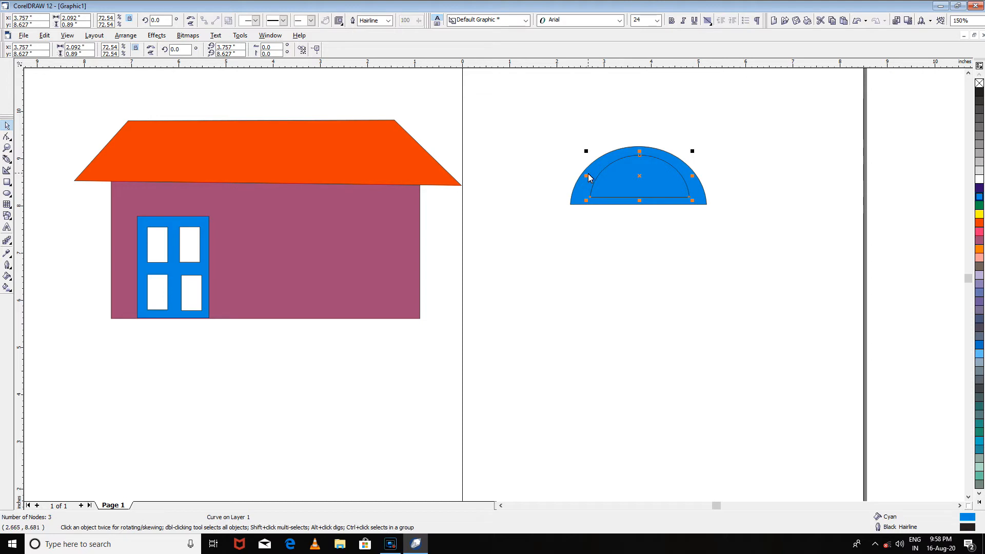
# - Widen the inner half-ellipse on both sides to about 2.39 inches and fill it with white
pyautogui.moveTo(586, 175); pyautogui.dragTo(578, 176)
pyautogui.moveTo(692, 177); pyautogui.dragTo(699, 178)
pyautogui.click(979, 179)
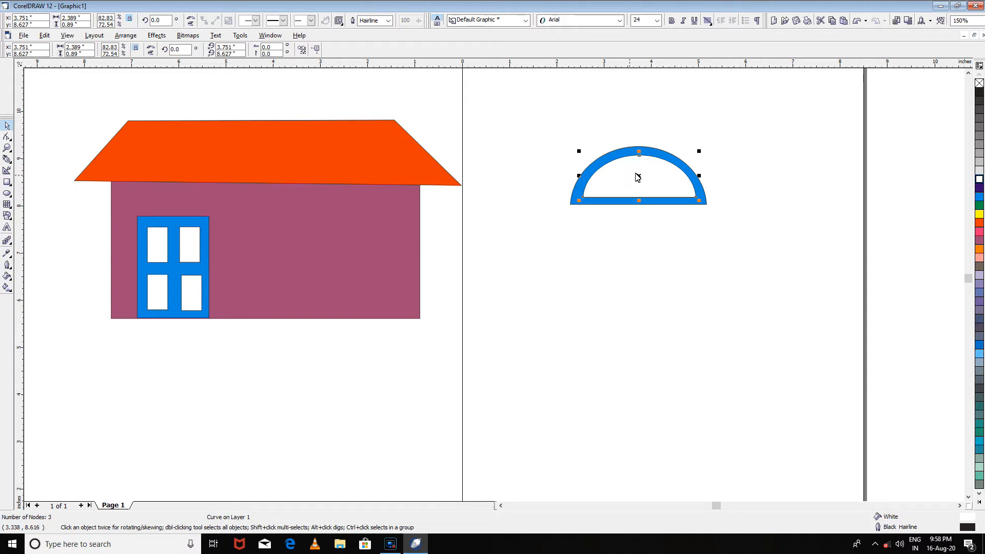
# - Move the white half-ellipse below the blue one and split it vertically through its middle with the Knife tool
pyautogui.moveTo(643, 181); pyautogui.dragTo(639, 257)
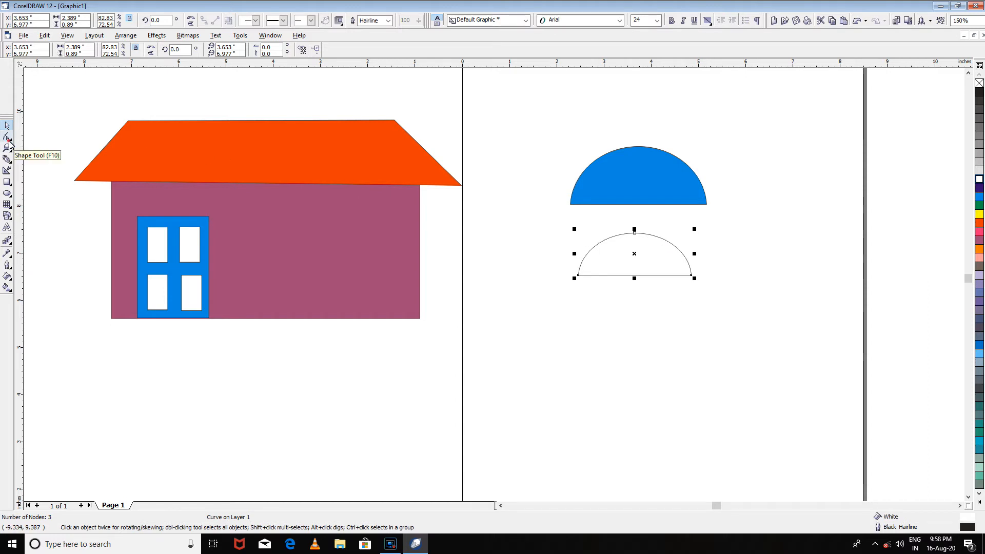
pyautogui.click(9, 142)
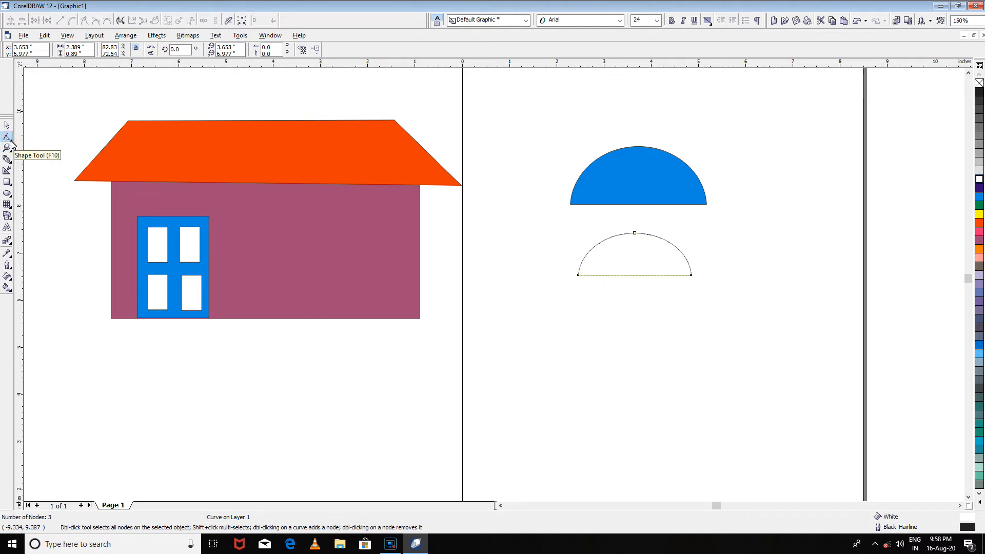
pyautogui.click(11, 142)
pyautogui.click(12, 142)
pyautogui.click(11, 142)
pyautogui.click(11, 142)
pyautogui.click(11, 142)
pyautogui.click(11, 142)
pyautogui.click(11, 142)
pyautogui.click(10, 150)
pyautogui.click(11, 142)
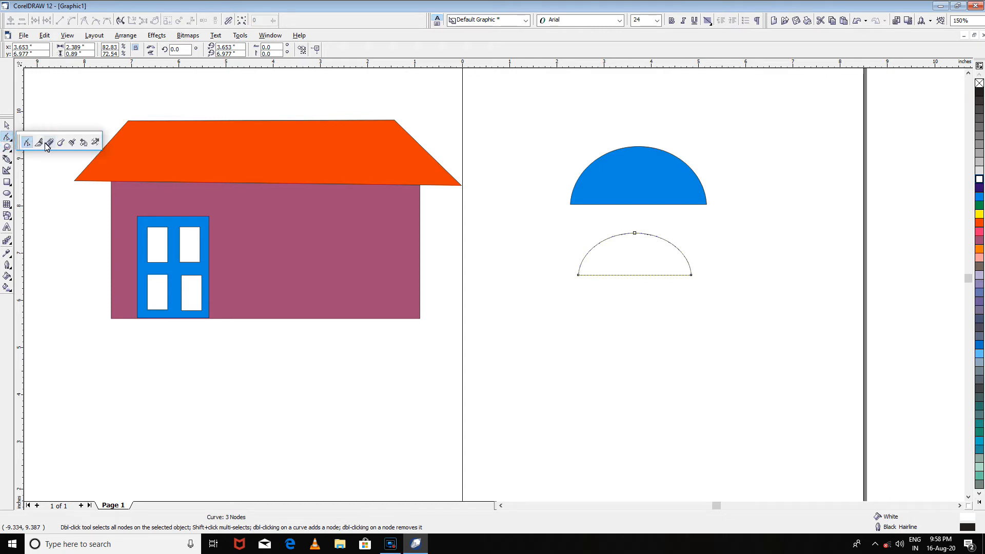
pyautogui.click(46, 146)
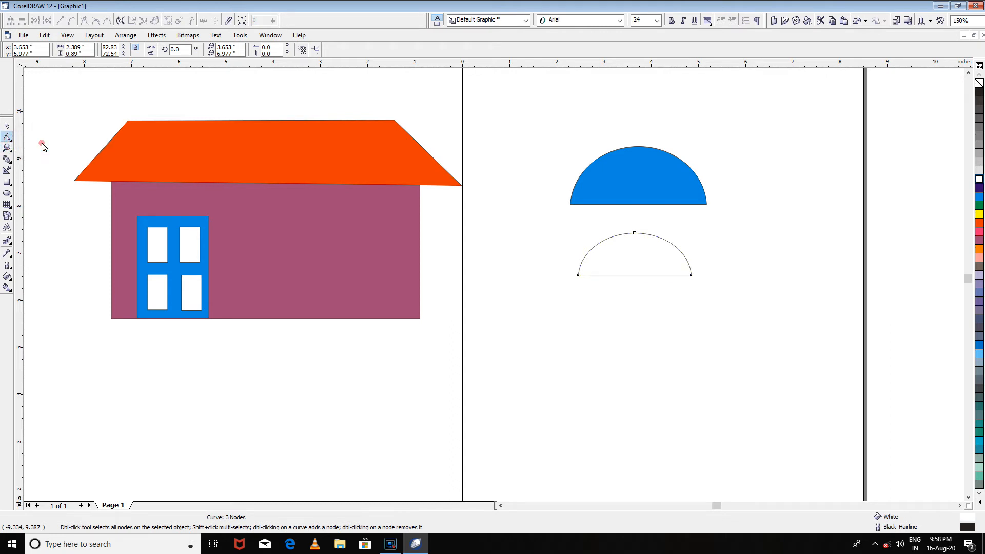
pyautogui.click(635, 234)
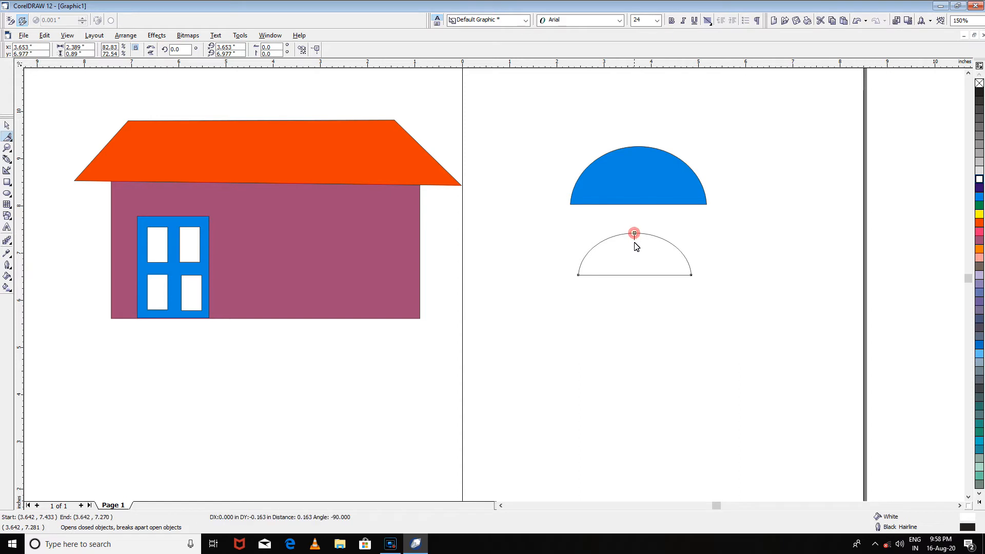
pyautogui.click(637, 276)
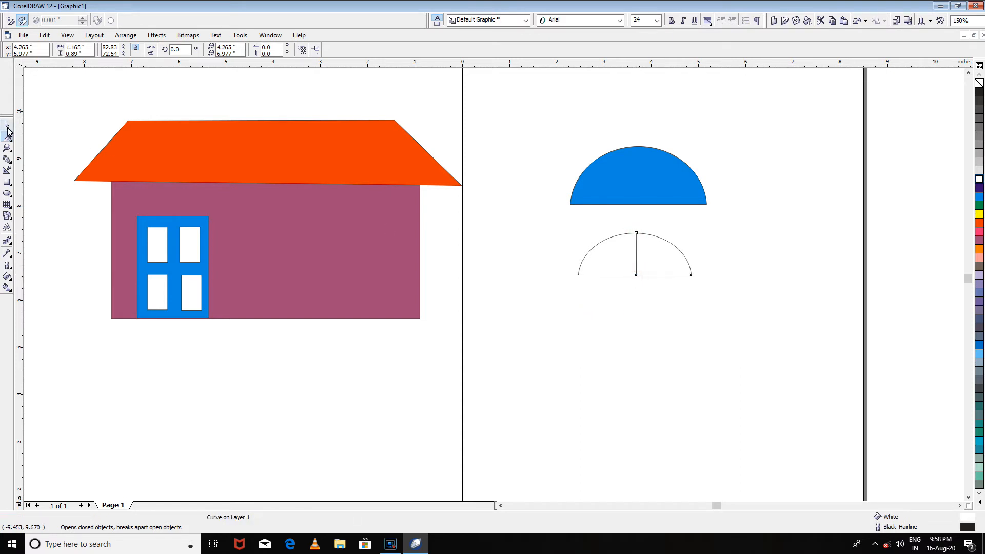
# - Separate the two white pieces and place them side by side inside the blue half-ellipse with a narrow blue bar between them
pyautogui.click(7, 126)
pyautogui.click(651, 255)
pyautogui.moveTo(653, 258); pyautogui.dragTo(656, 258)
pyautogui.click(671, 328)
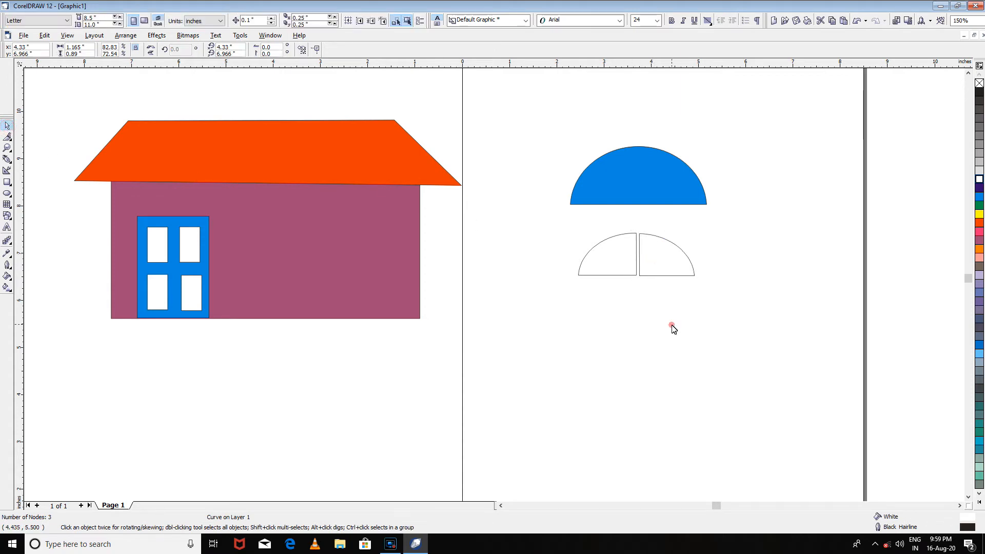
pyautogui.moveTo(595, 261); pyautogui.dragTo(621, 186)
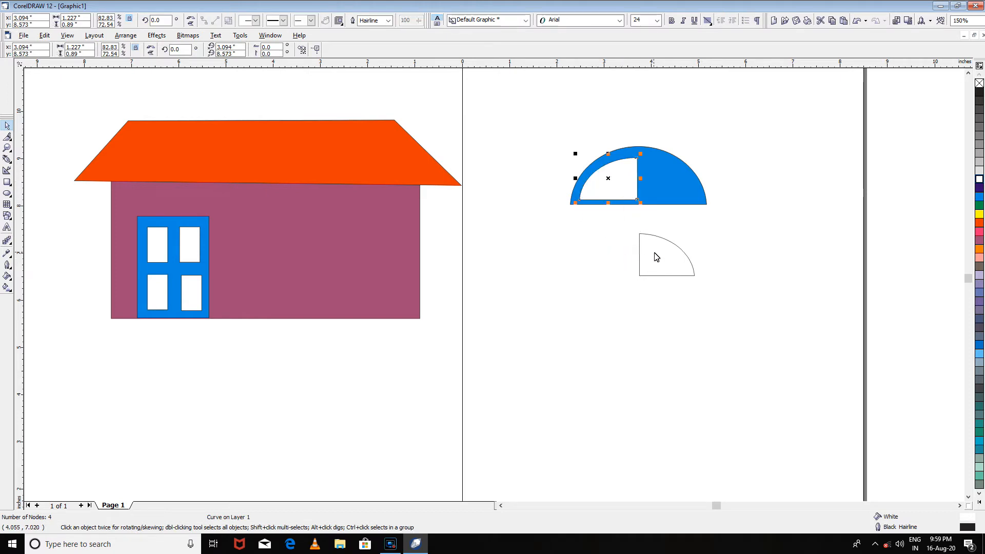
pyautogui.moveTo(655, 255); pyautogui.dragTo(660, 179)
pyautogui.click(676, 288)
# - Group the blue half-ellipse and its two white panes into one object
pyautogui.moveTo(543, 126); pyautogui.dragTo(736, 234)
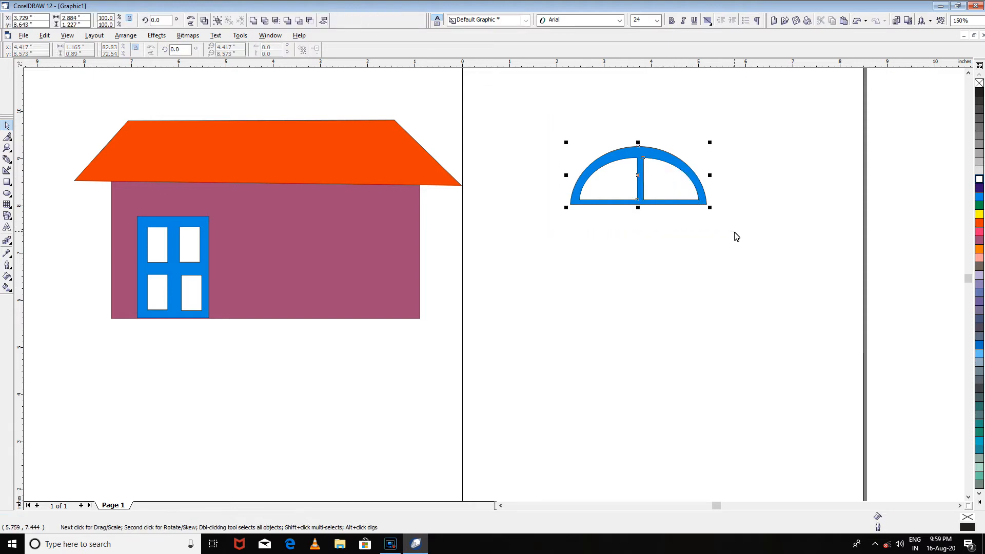
pyautogui.rightClick(650, 180)
pyautogui.click(668, 201)
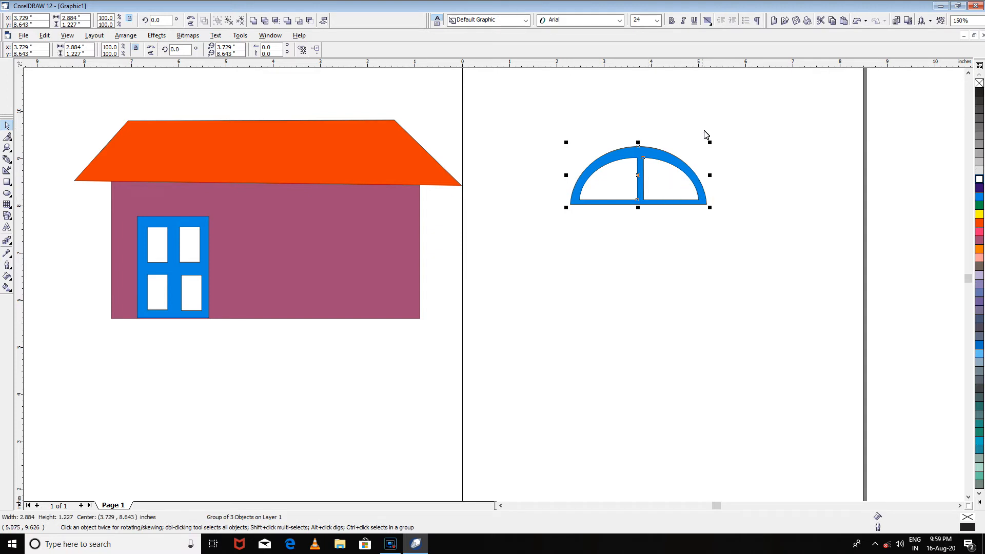
# - Resize the grouped arch to about 1.5 by 0.51 inches and place it on top of the blue door
pyautogui.moveTo(710, 142); pyautogui.dragTo(263, 221)
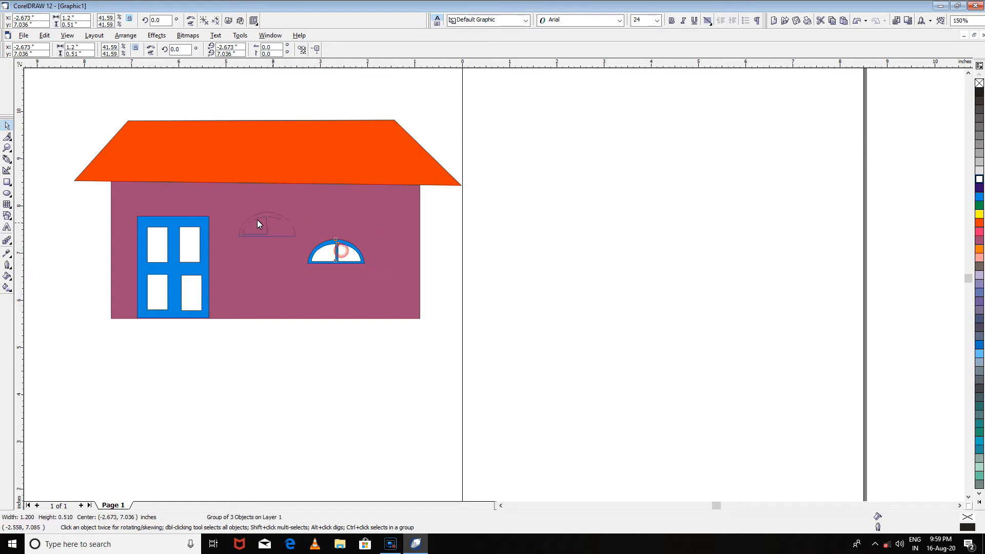
pyautogui.moveTo(166, 197); pyautogui.dragTo(189, 209)
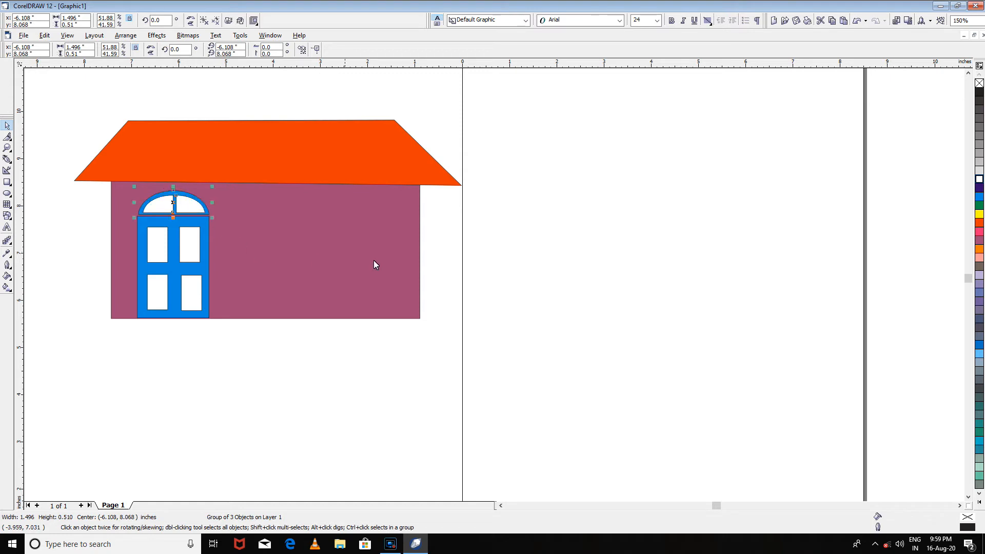
pyautogui.click(570, 246)
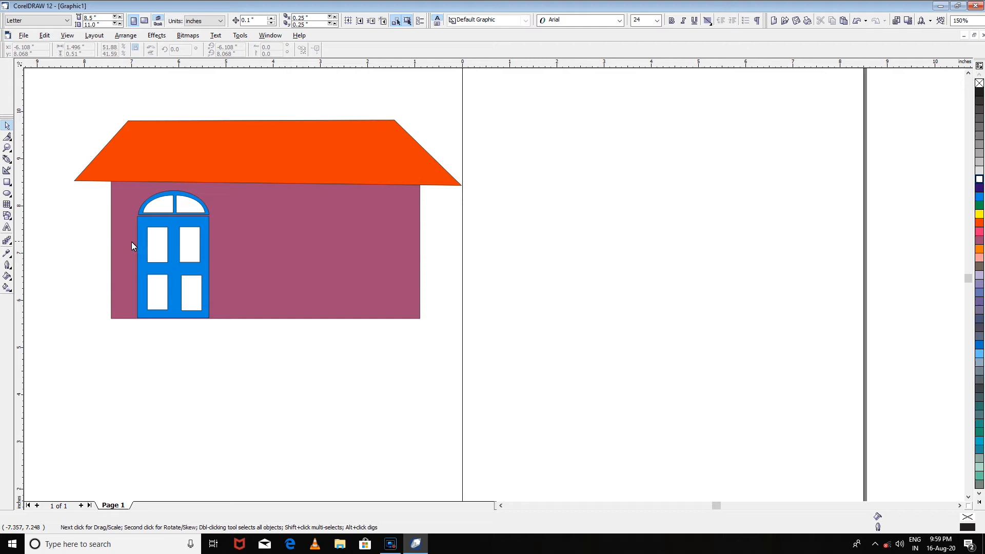
# - Draw a rectangle about 3.64 by 1.51 inches on the purple wall, to the right of the door
pyautogui.click(7, 182)
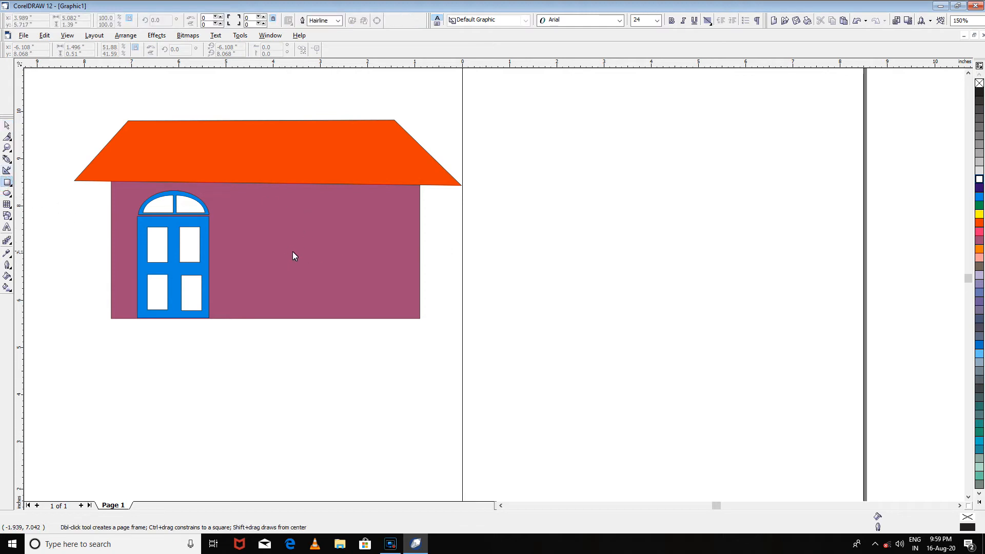
pyautogui.moveTo(237, 214); pyautogui.dragTo(404, 286)
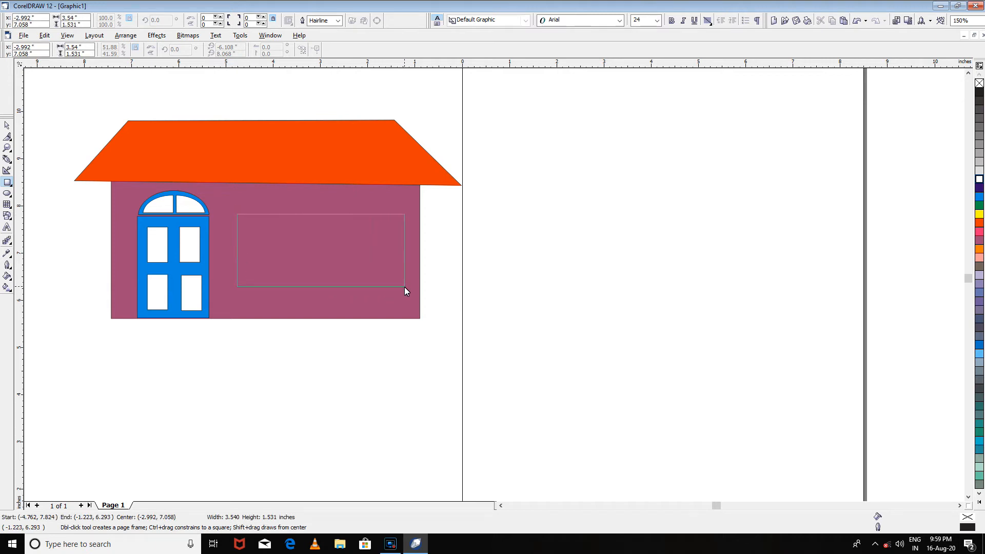
pyautogui.moveTo(405, 287); pyautogui.dragTo(408, 285)
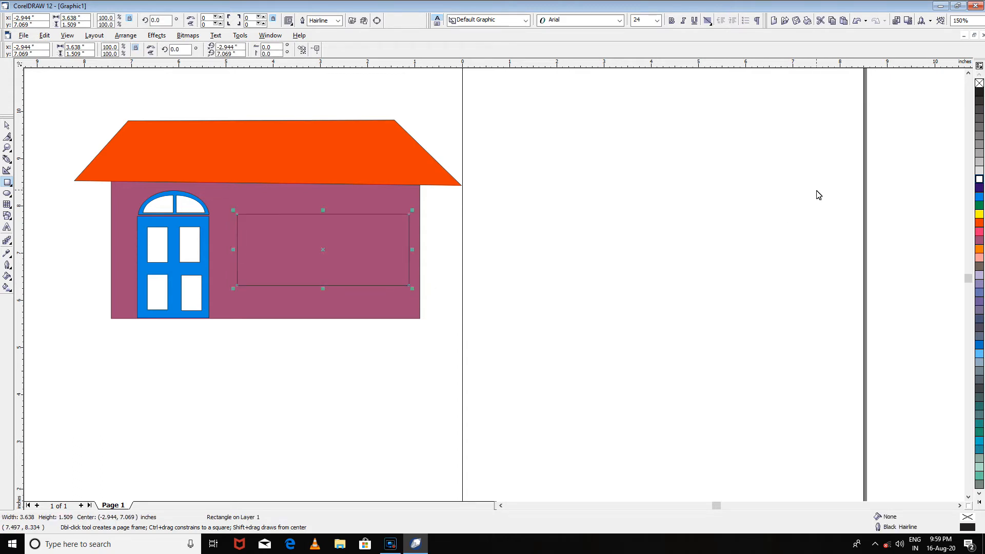
pyautogui.click(853, 158)
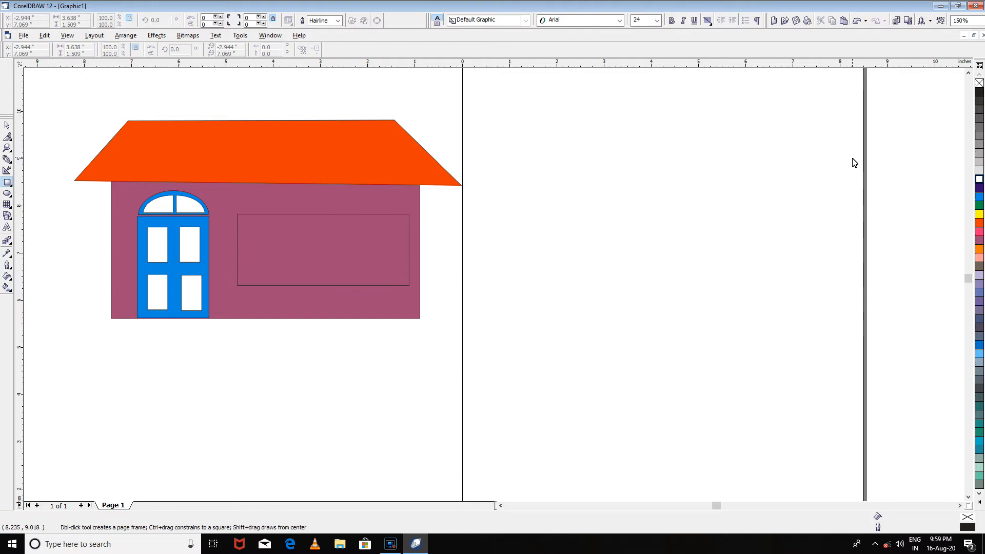
pyautogui.click(7, 126)
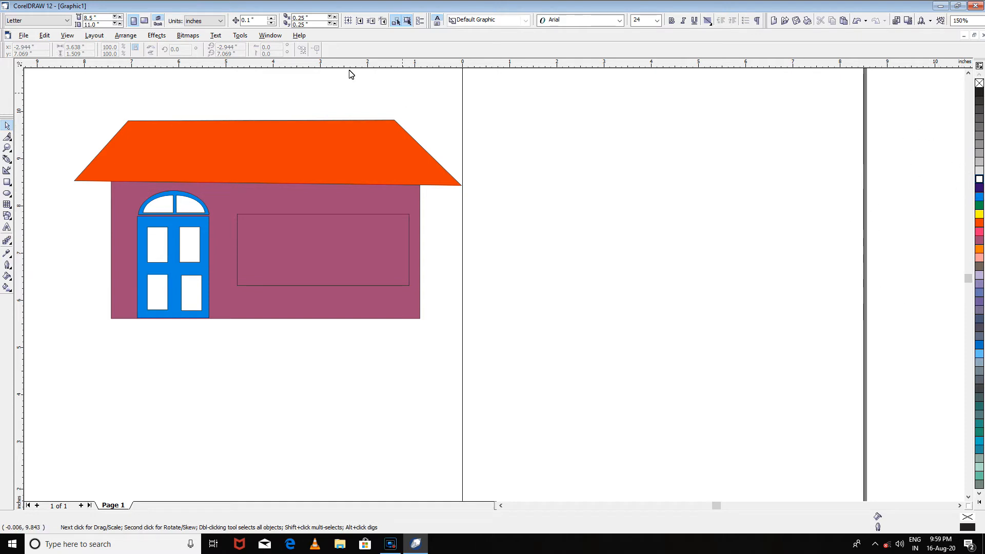
# - Hide the Default CMYK palette and show it again
pyautogui.click(280, 40)
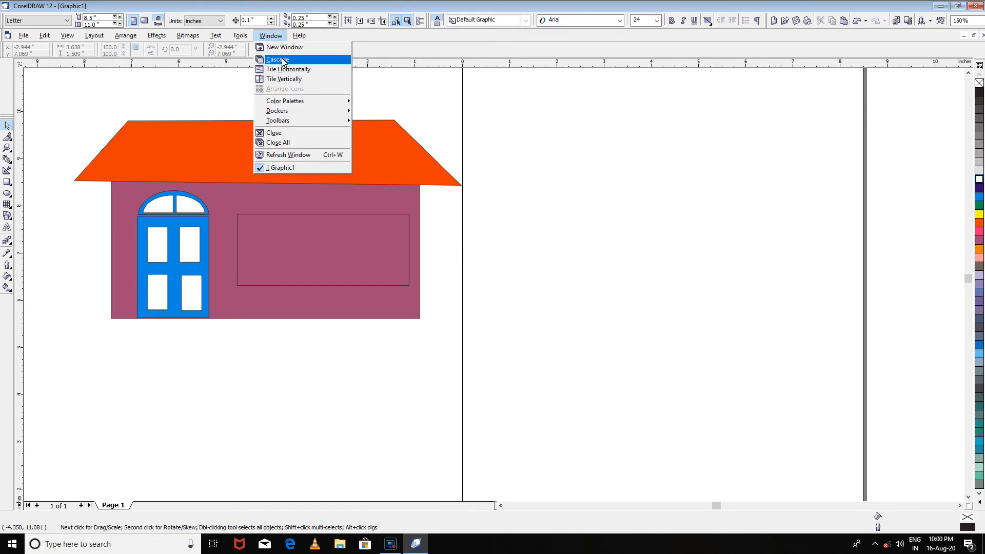
pyautogui.moveTo(306, 106)
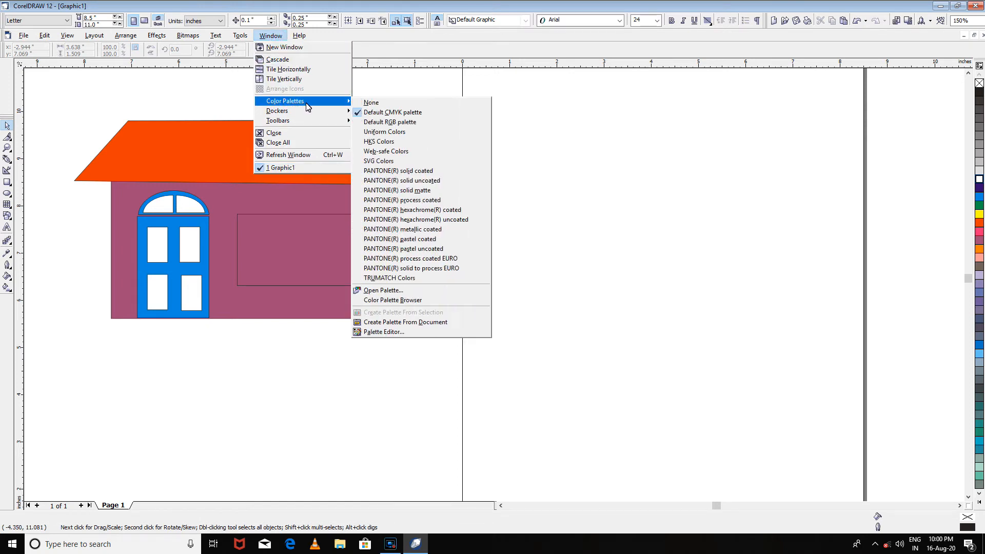
pyautogui.click(391, 113)
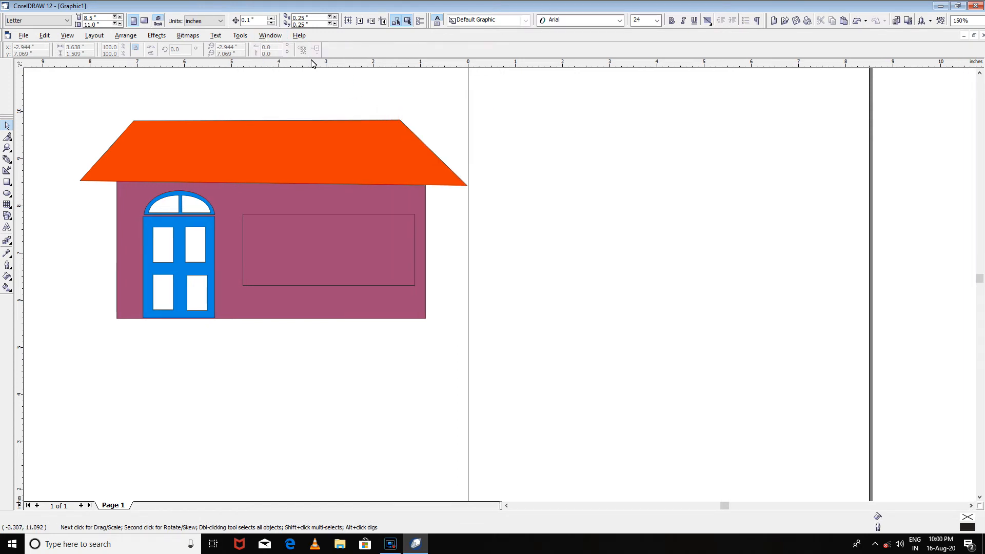
pyautogui.click(270, 35)
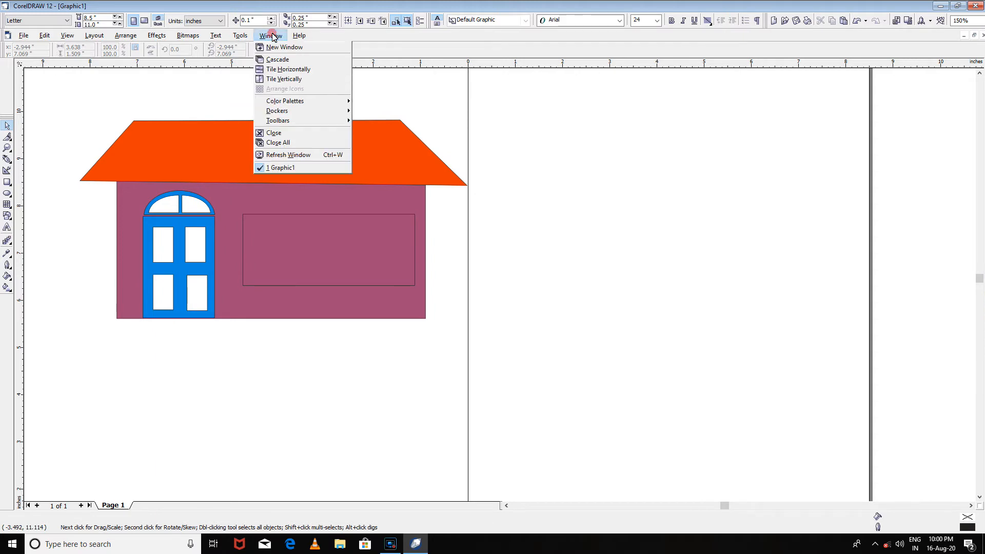
pyautogui.moveTo(295, 101)
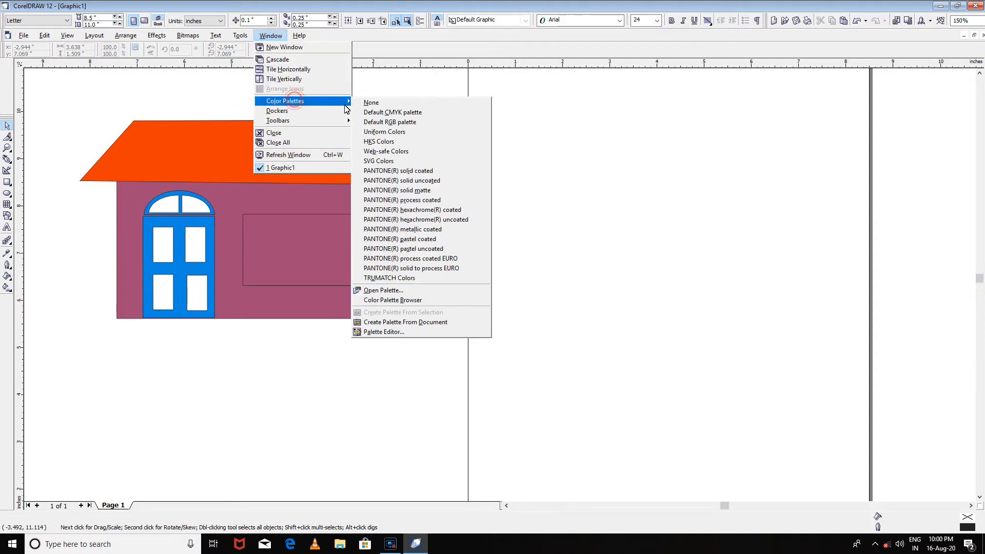
pyautogui.click(394, 112)
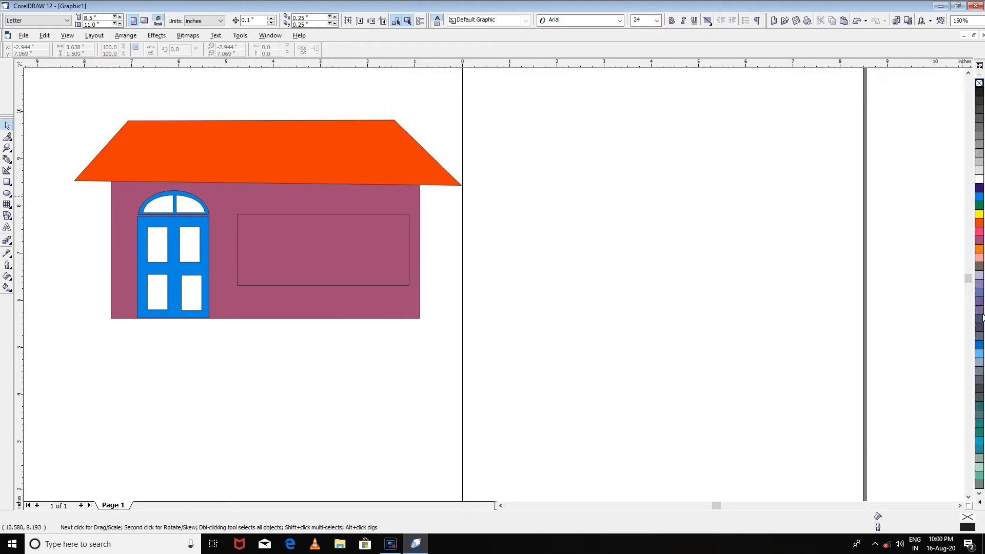
# - Show the Uniform Colors palette alongside the Default CMYK palette and check the list of available color palettes
pyautogui.click(264, 36)
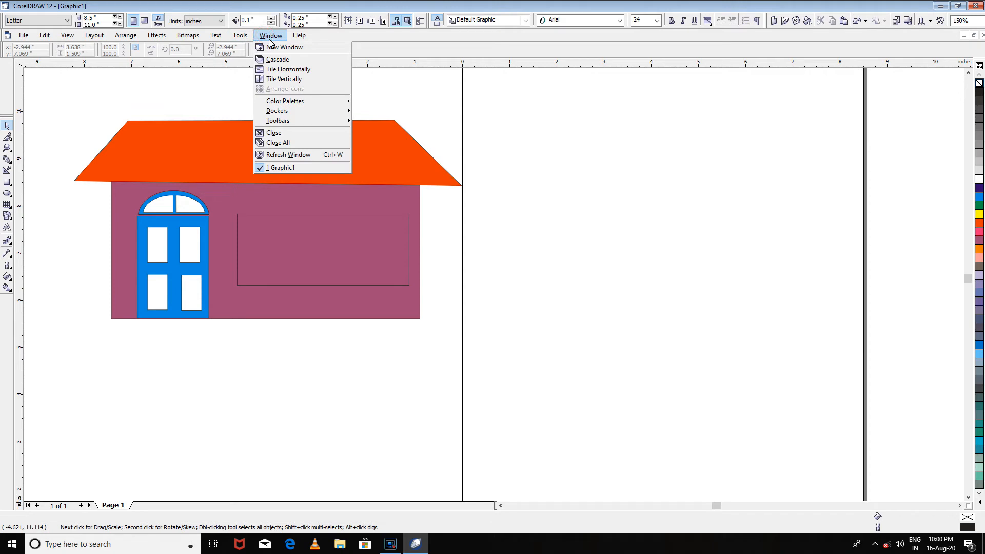
pyautogui.moveTo(311, 104)
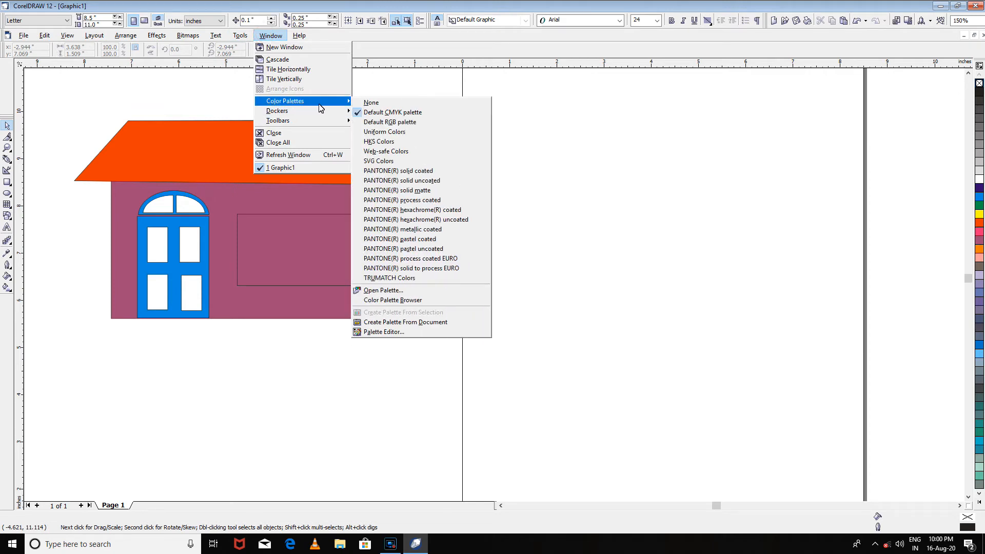
pyautogui.click(382, 133)
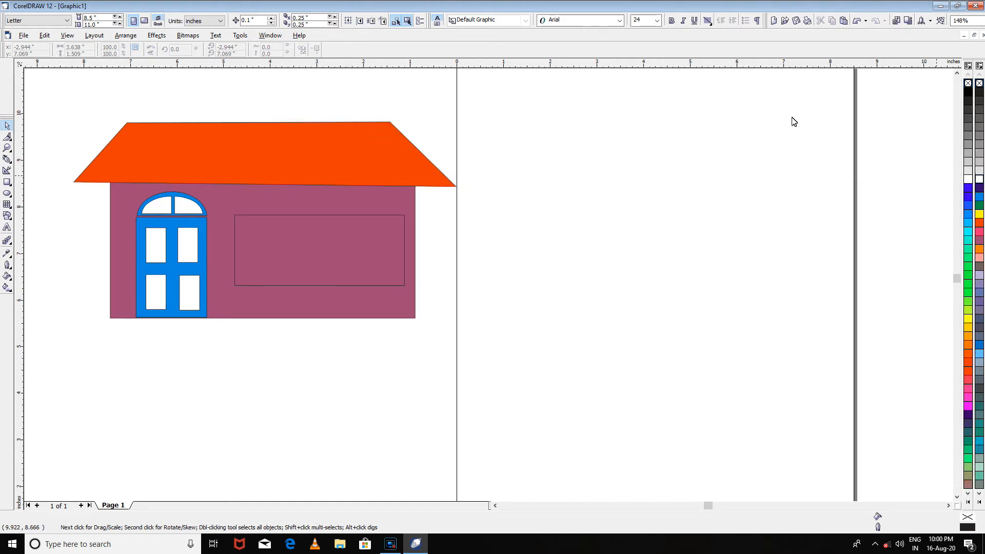
pyautogui.click(270, 35)
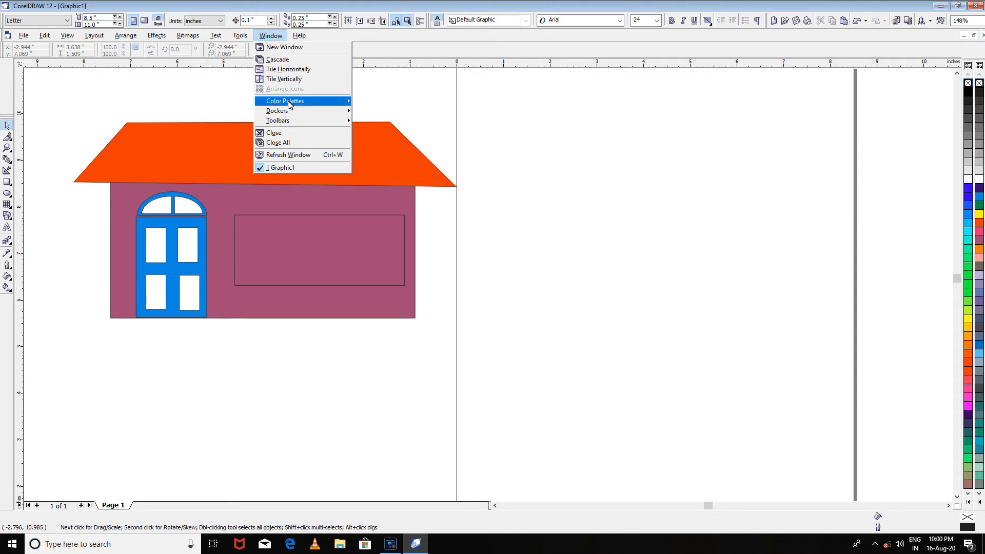
pyautogui.moveTo(289, 103)
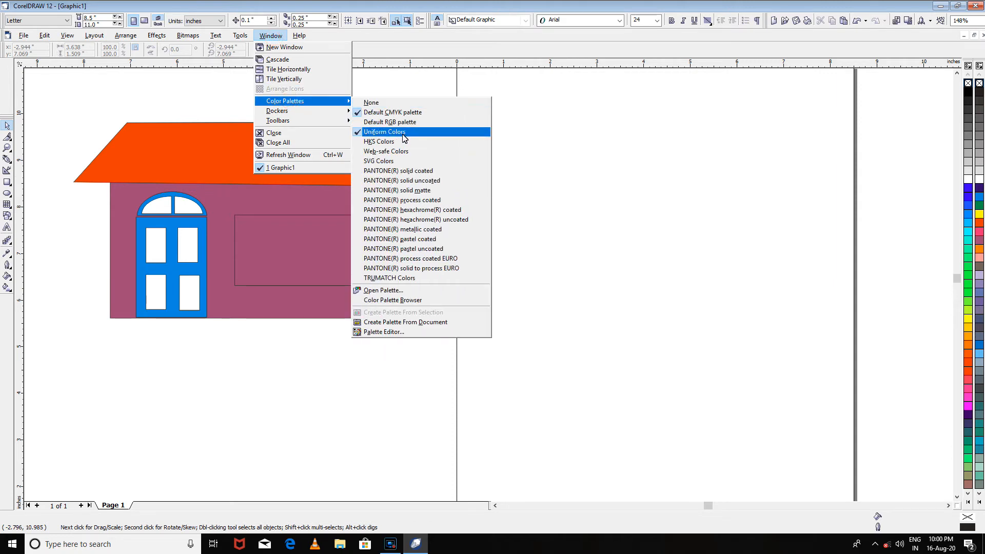
pyautogui.click(845, 226)
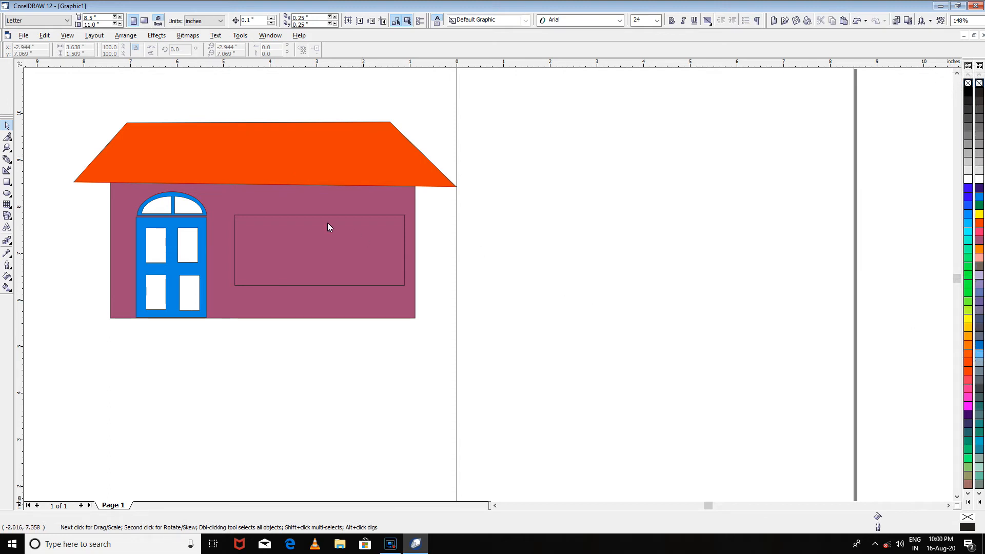
# - Fill the large window rectangle on the purple wall with blue (RGB 100%B 60%G) from the Uniform Colors palette
pyautogui.click(312, 253)
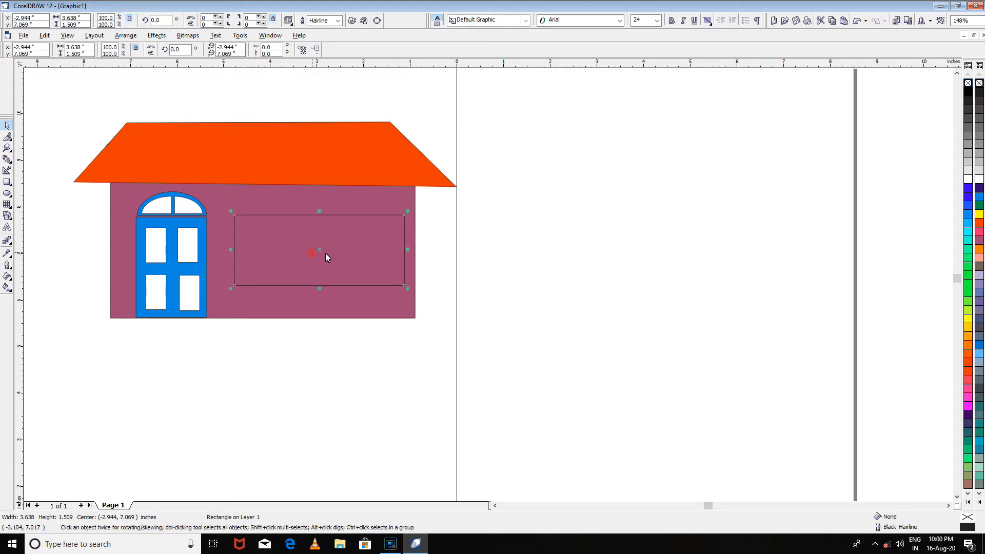
pyautogui.click(968, 179)
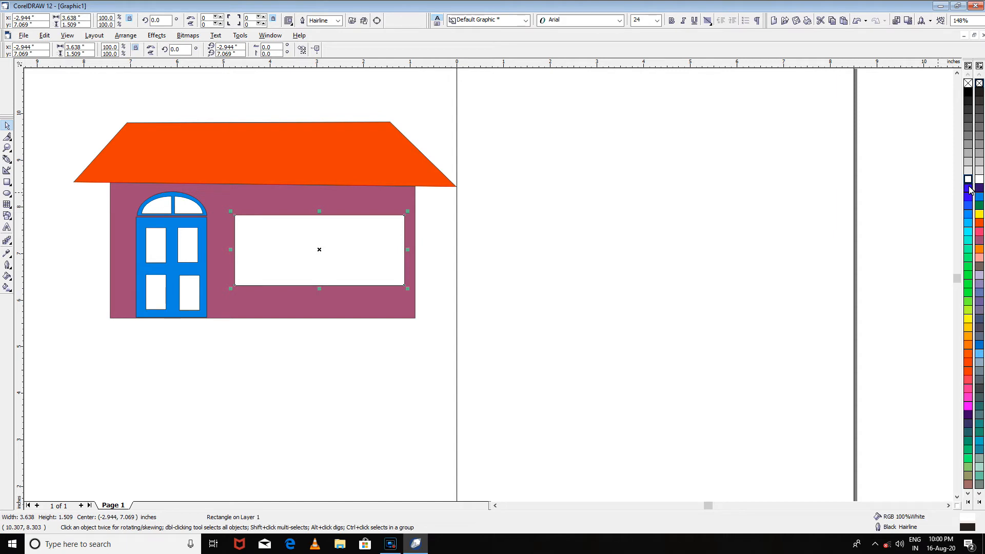
pyautogui.click(968, 214)
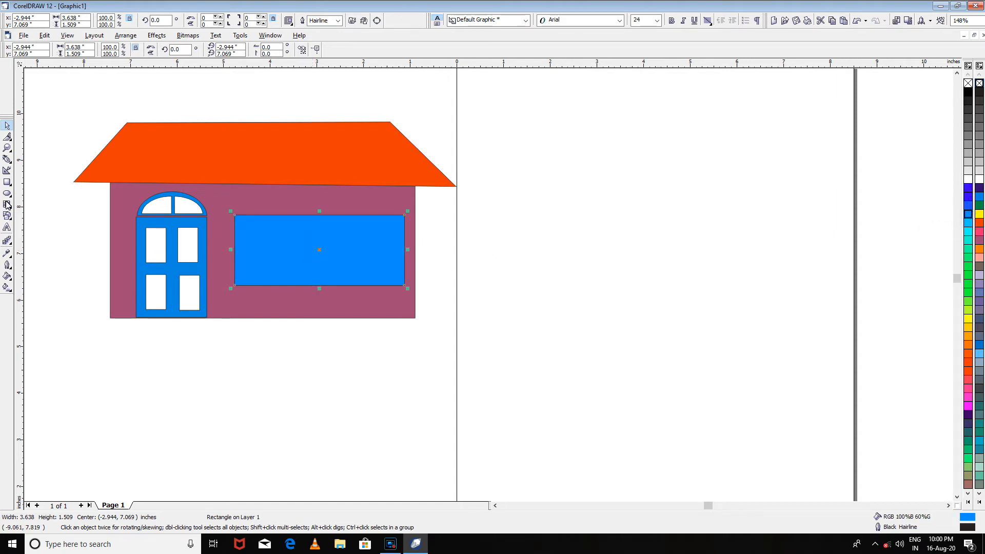
# - Draw a pane about 0.43 by 1.23 inches at the left end of the blue window and fill it white
pyautogui.click(7, 182)
pyautogui.moveTo(242, 222); pyautogui.dragTo(263, 284)
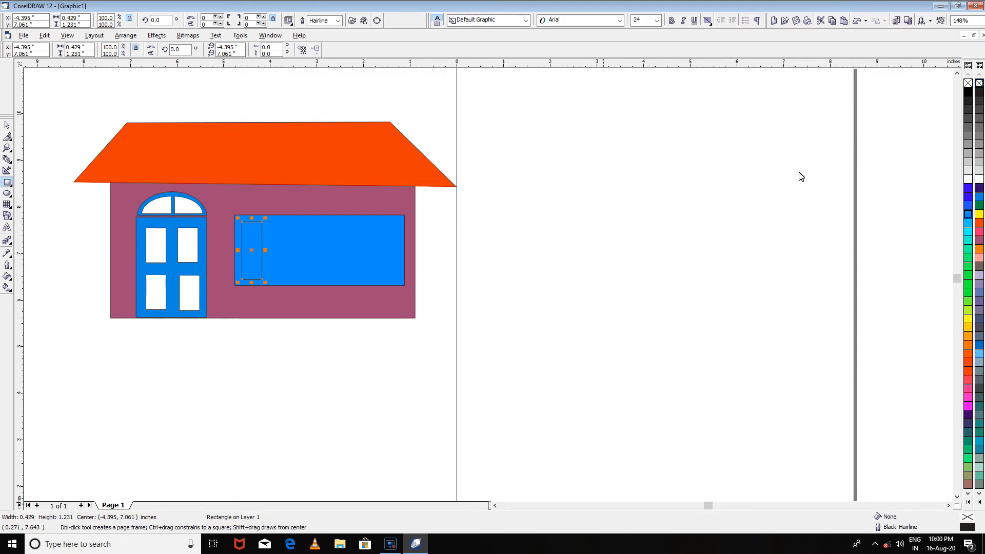
pyautogui.click(967, 180)
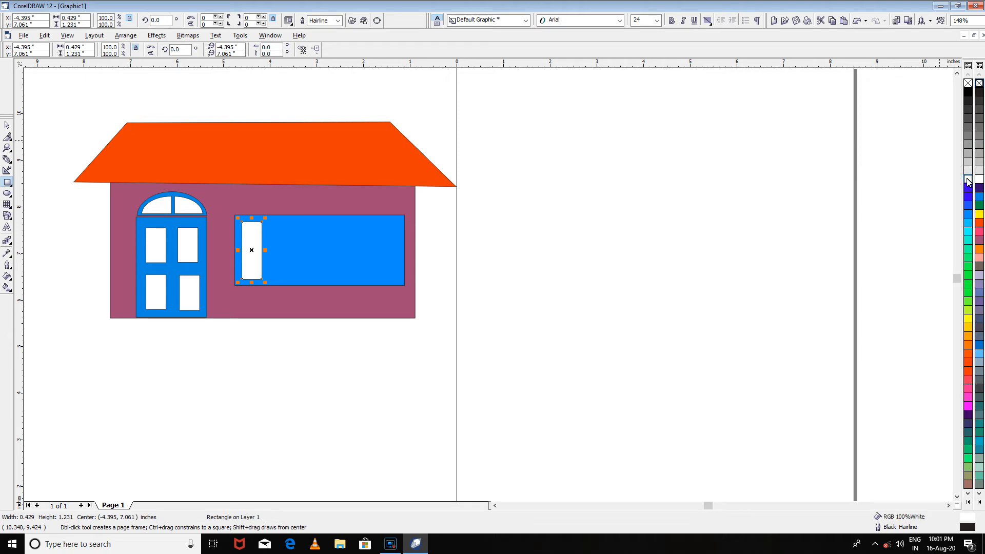
# - Duplicate the white pane and align the copy just to the right of the first pane
pyautogui.hotkey('ctrl', 'd')
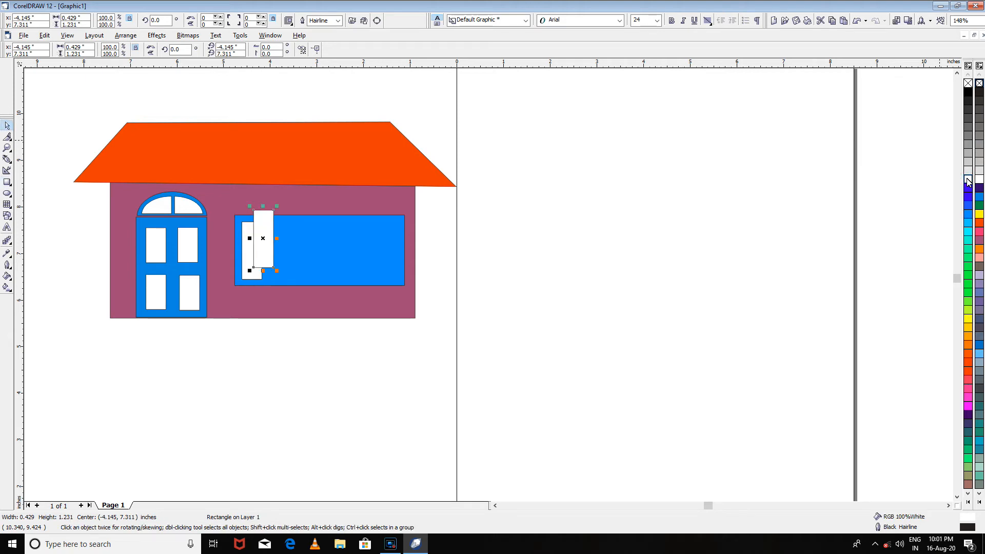
pyautogui.press('Right')
pyautogui.press('Right')
pyautogui.press('Right')
pyautogui.press('Down')
pyautogui.press('Right')
pyautogui.press('Down')
pyautogui.press('Down')
pyautogui.press('Left')
pyautogui.press('Up')
pyautogui.press('Down')
pyautogui.press('Up')
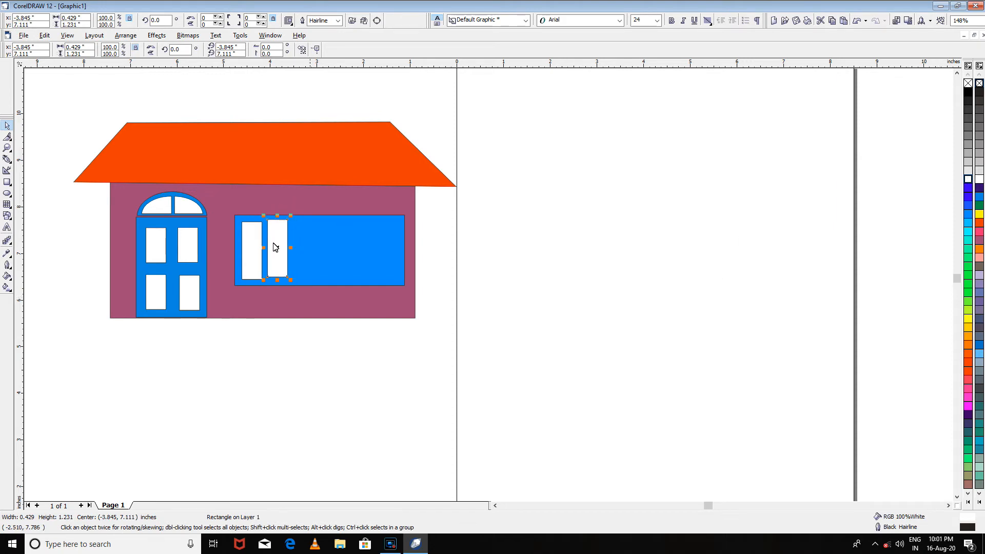
pyautogui.moveTo(277, 250); pyautogui.dragTo(278, 252)
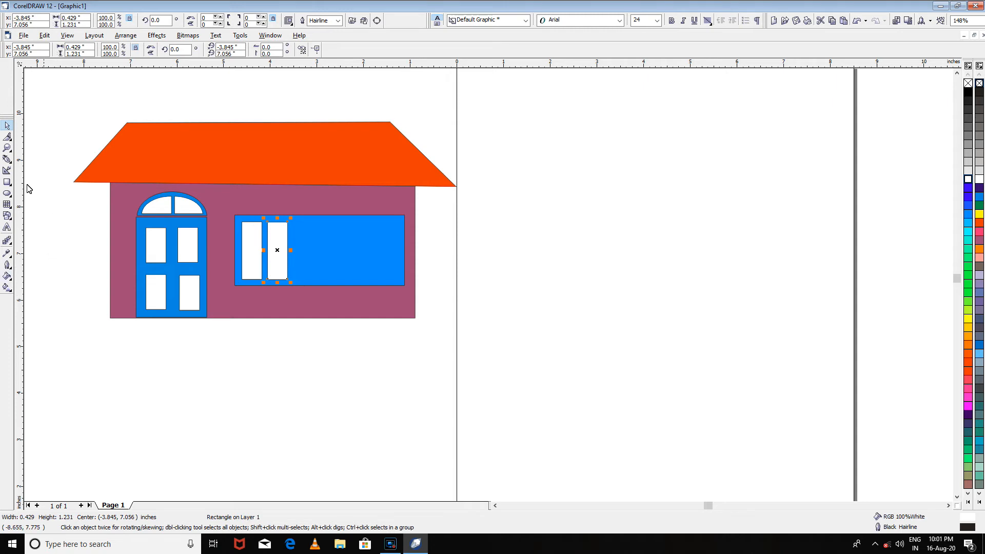
# - Examine the door and window up close and the whole drawing from afar using the Zoom tool
pyautogui.click(7, 148)
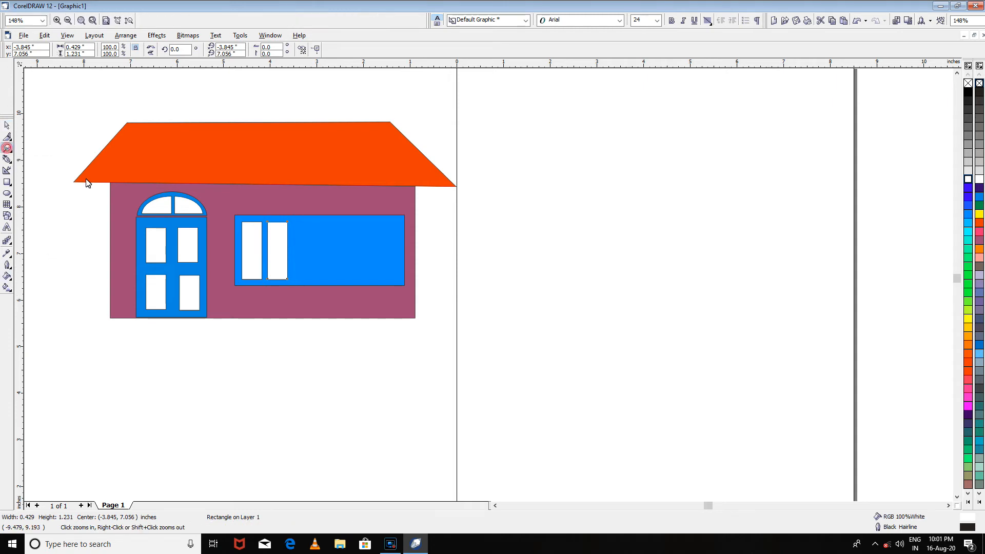
pyautogui.click(271, 252)
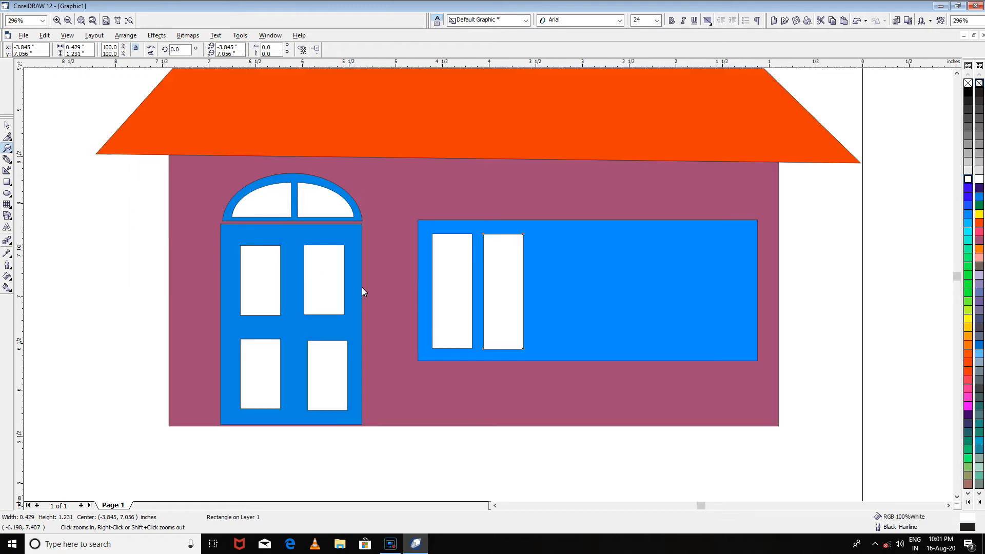
pyautogui.click(443, 274)
pyautogui.click(443, 274)
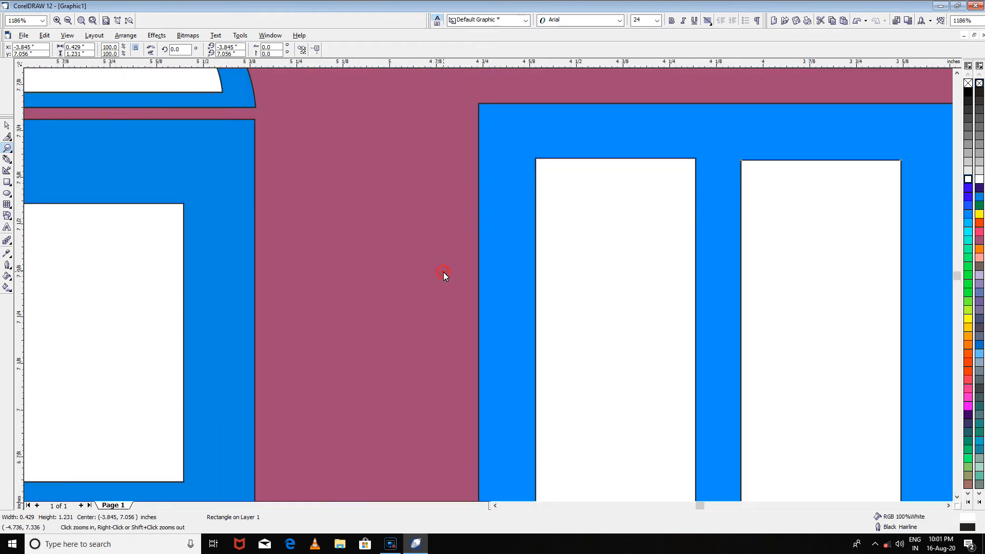
pyautogui.click(444, 271)
pyautogui.click(443, 271)
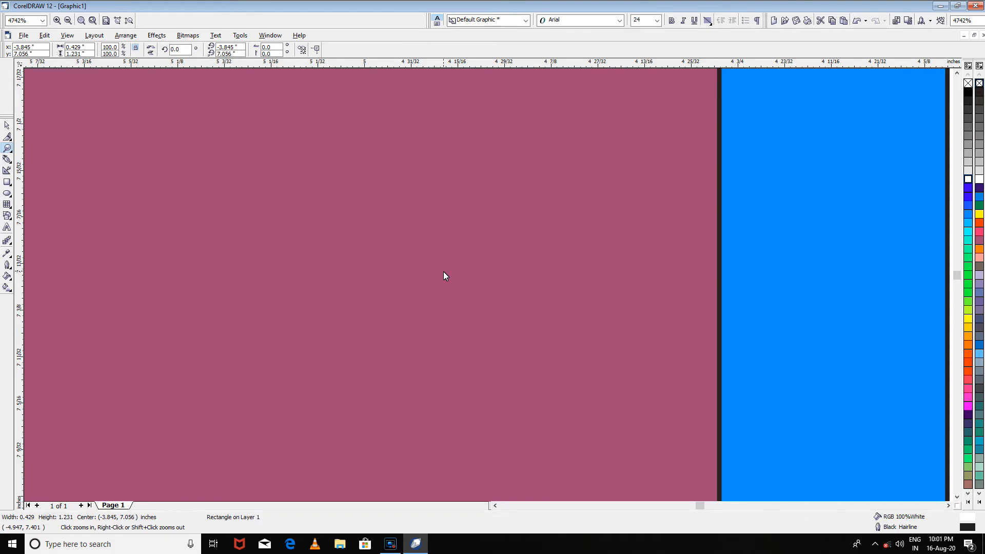
pyautogui.rightClick(443, 272)
pyautogui.rightClick(443, 272)
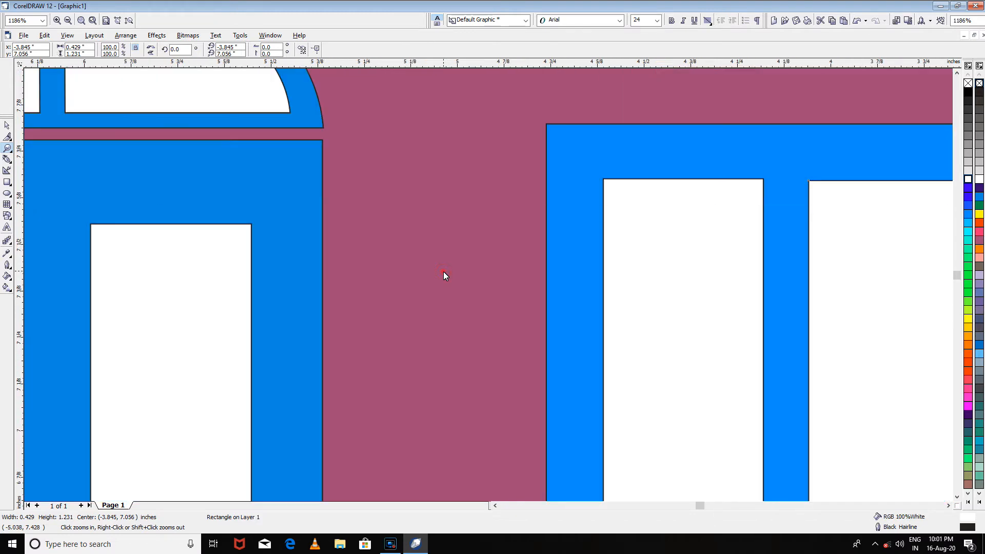
pyautogui.rightClick(443, 271)
pyautogui.rightClick(443, 272)
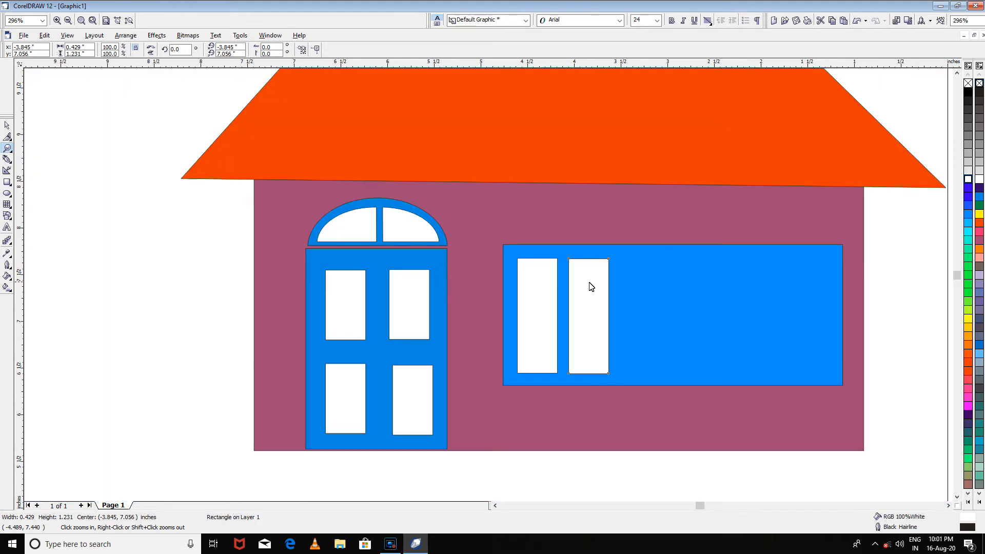
pyautogui.rightClick(688, 304)
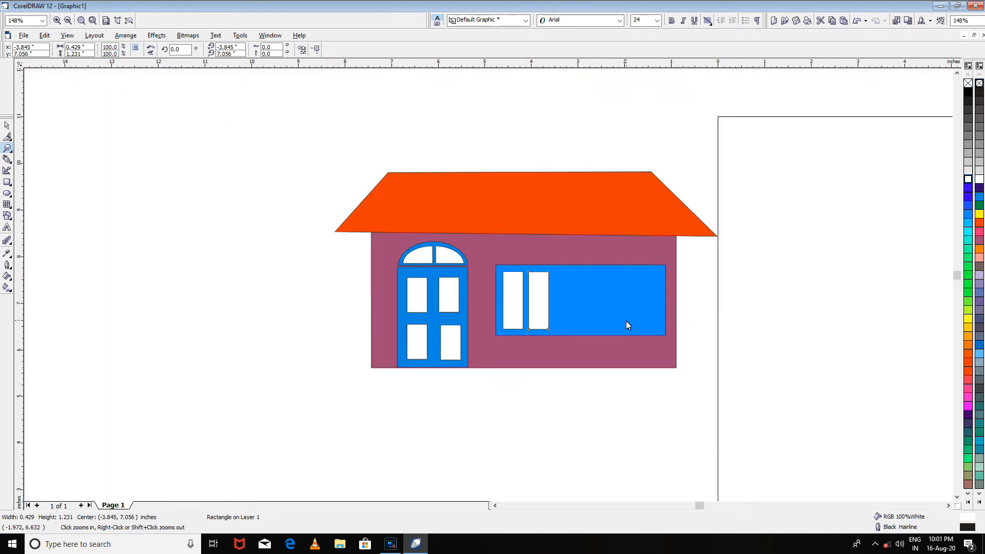
pyautogui.rightClick(708, 298)
pyautogui.rightClick(394, 344)
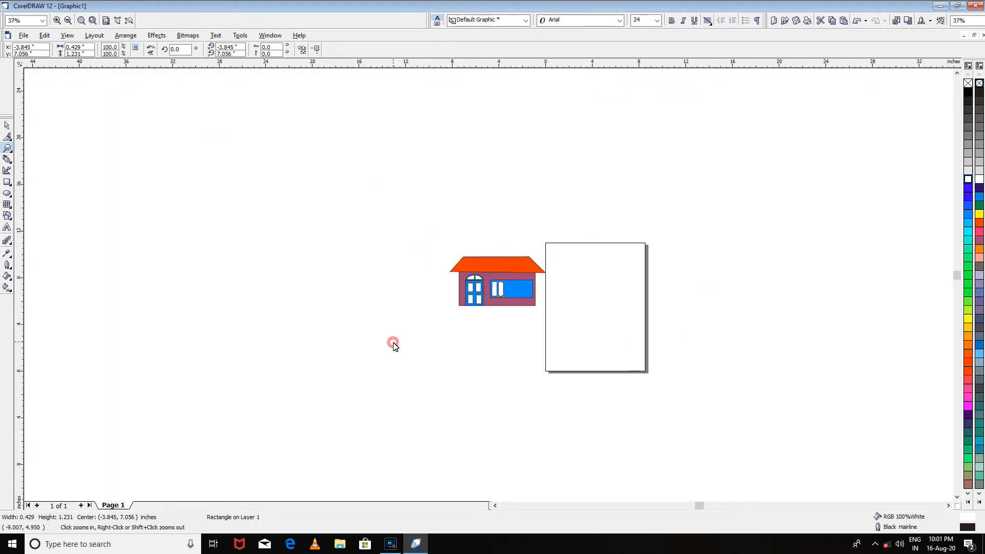
pyautogui.click(549, 296)
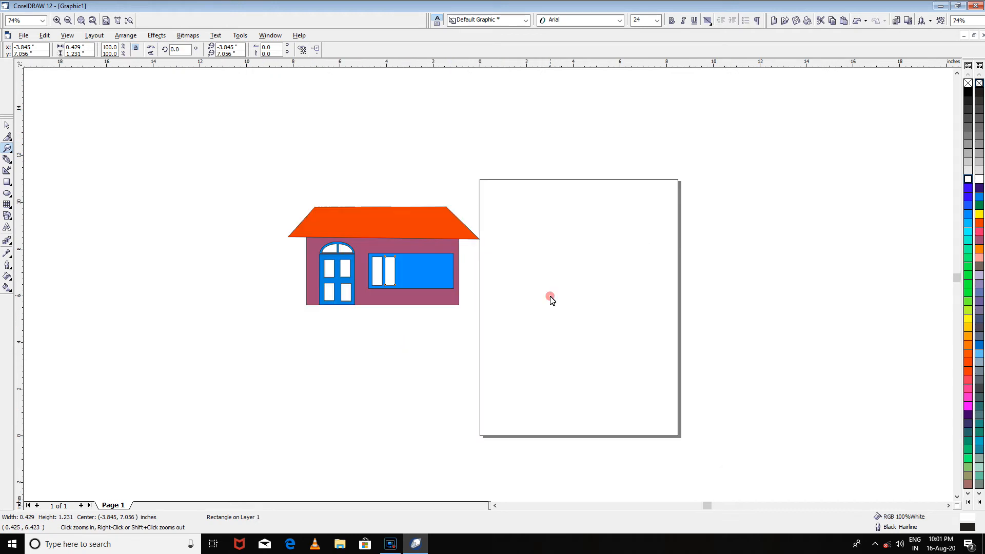
pyautogui.click(549, 297)
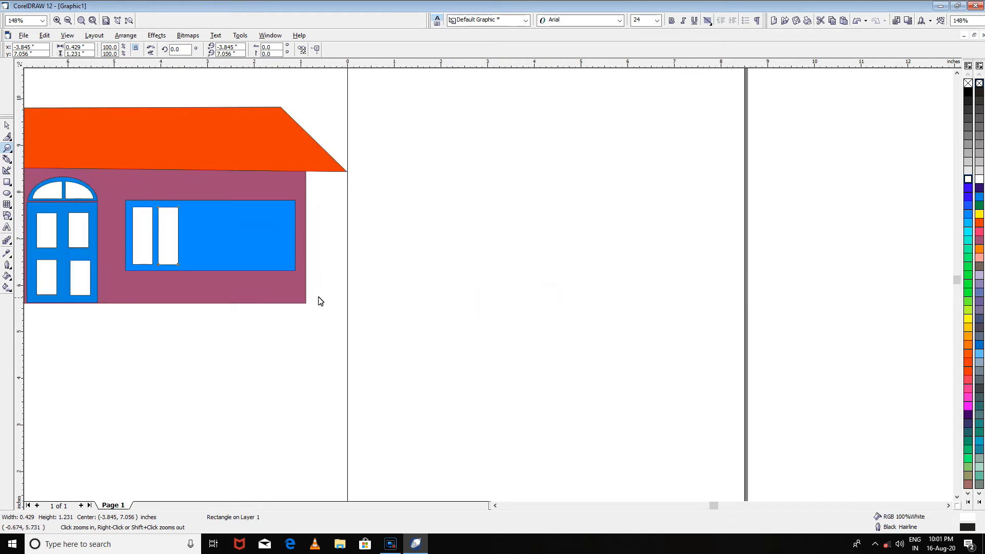
pyautogui.click(112, 216)
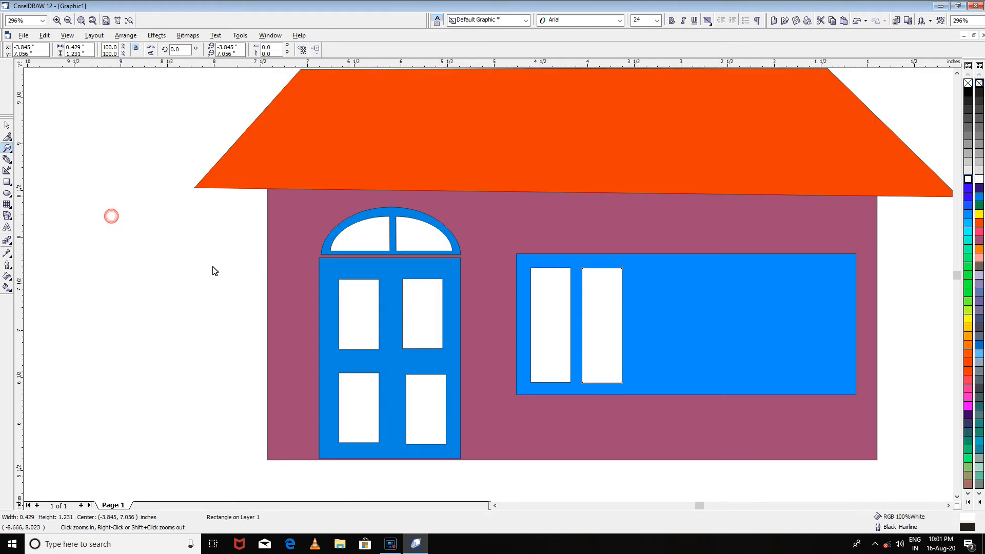
pyautogui.rightClick(574, 281)
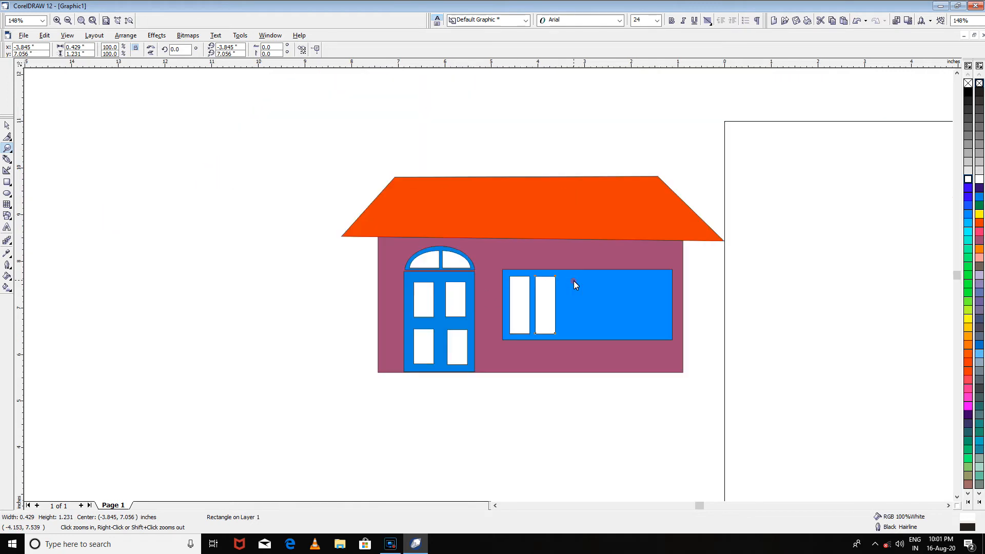
pyautogui.rightClick(644, 363)
pyautogui.click(569, 324)
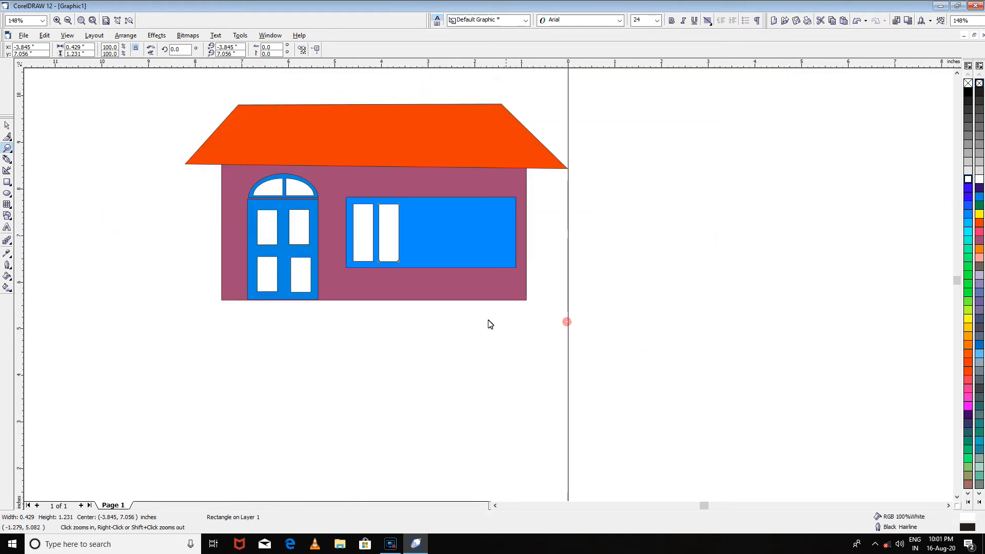
pyautogui.click(410, 218)
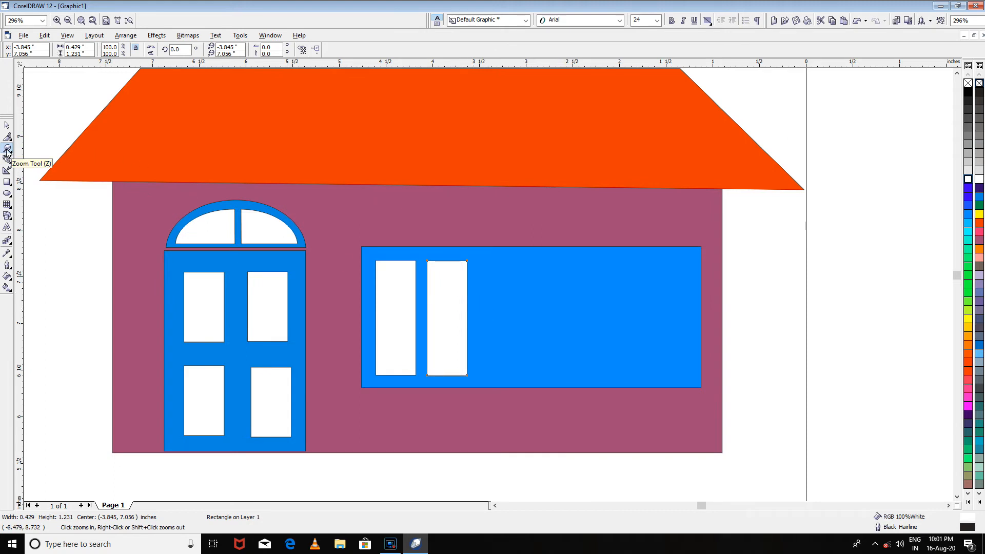
# - Duplicate the second pane, place the copy beside it, and repeat the duplication three times across the blue window
pyautogui.click(7, 126)
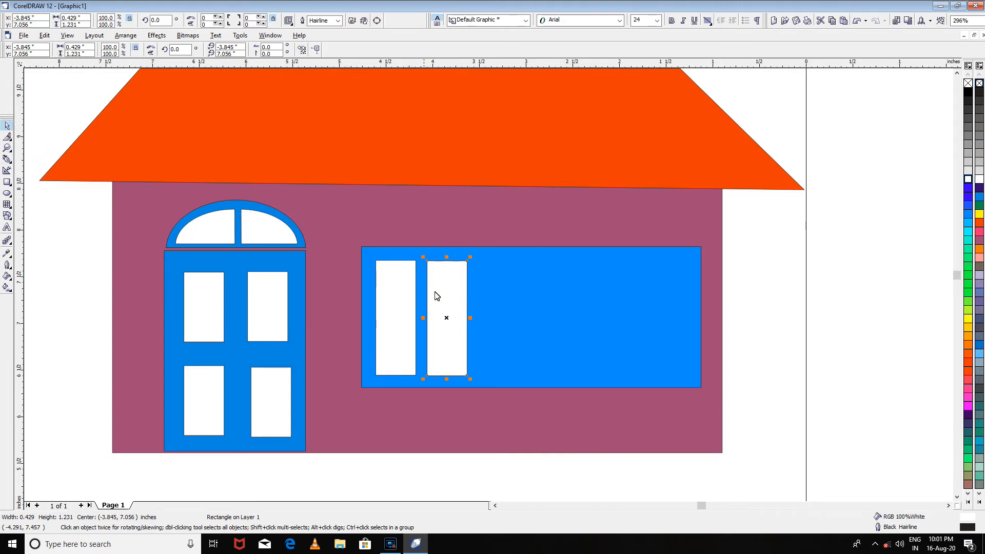
pyautogui.hotkey('ctrl', 'd')
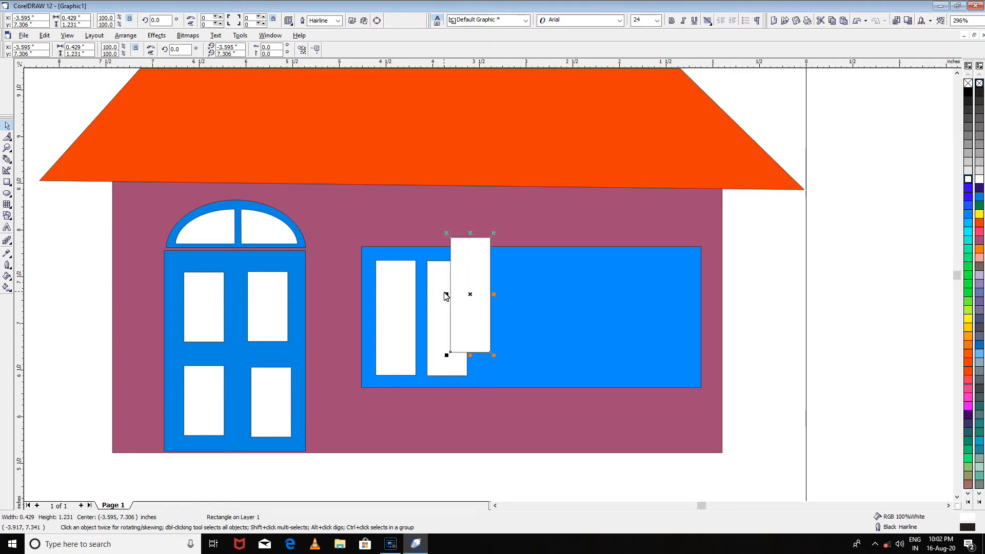
pyautogui.moveTo(465, 291); pyautogui.dragTo(501, 314)
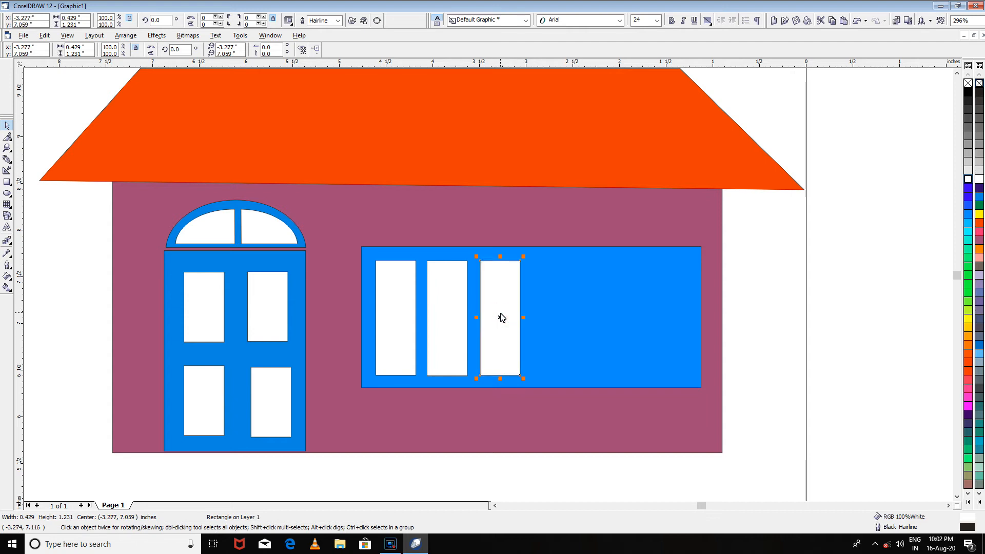
pyautogui.hotkey('ctrl', 'r')
pyautogui.hotkey('ctrl', 'r')
pyautogui.hotkey('ctrl', 'r')
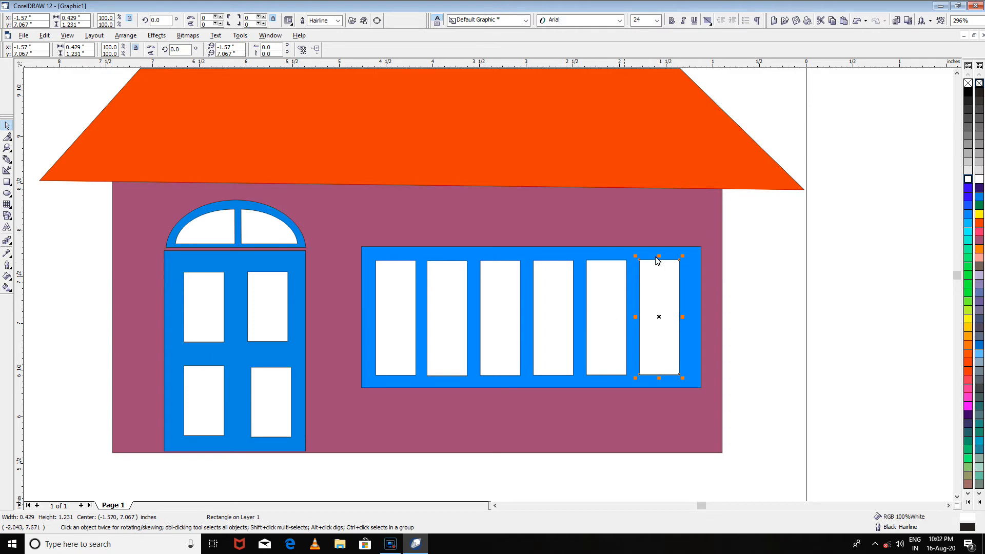
pyautogui.click(746, 245)
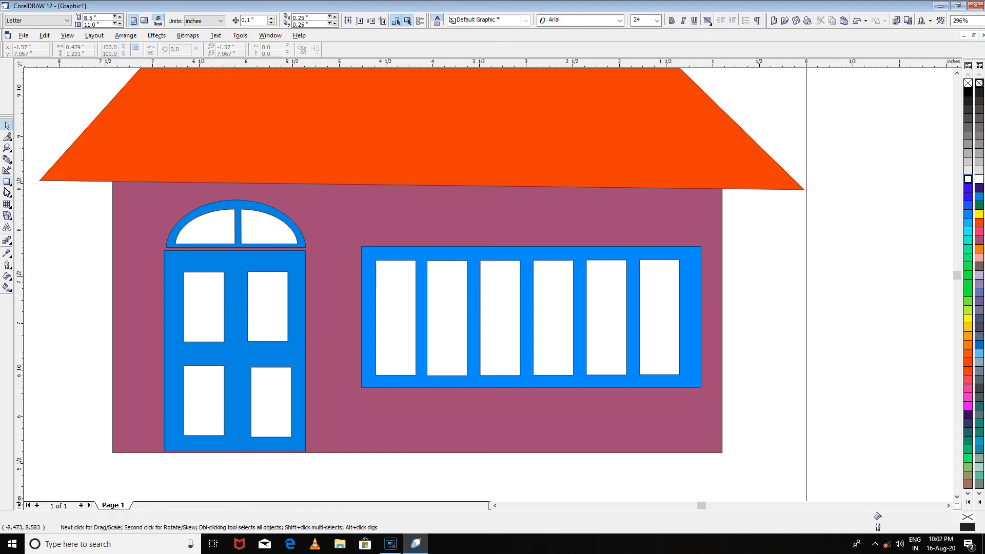
# - Draw a rectangle about 3.64 by 0.37 inches directly above the window and fill it blue (RGB 100%B 60%G)
pyautogui.press('F6')
pyautogui.moveTo(361, 214)
pyautogui.mouseDown()
pyautogui.moveTo(381, 232)
pyautogui.moveTo(616, 251)
pyautogui.moveTo(706, 249)
pyautogui.moveTo(700, 244)
pyautogui.mouseUp()
pyautogui.moveTo(531, 208); pyautogui.dragTo(531, 204)
pyautogui.click(969, 215)
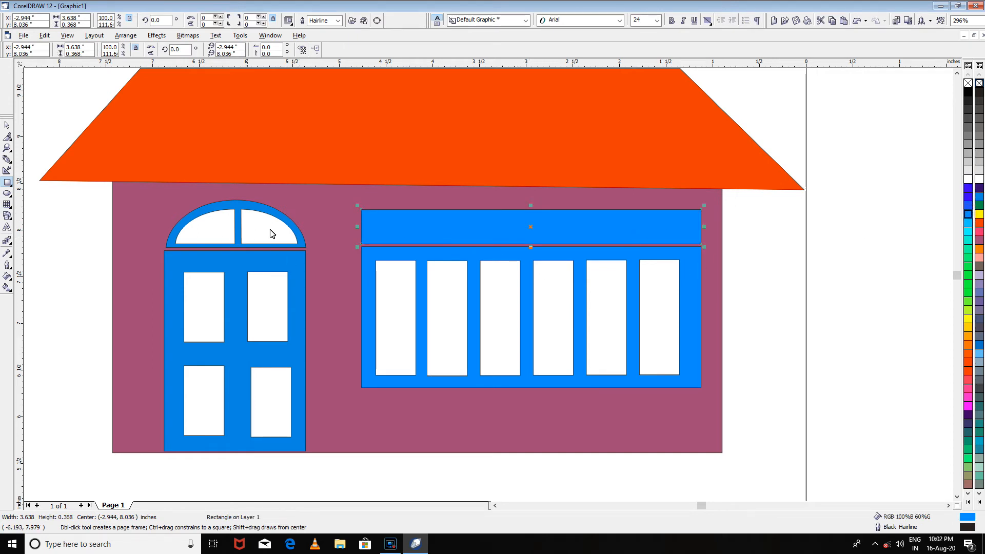
# - Draw a rectangle about 3.42 by 0.23 inches inside the blue strip above the window and fill it white
pyautogui.moveTo(370, 216); pyautogui.dragTo(690, 237)
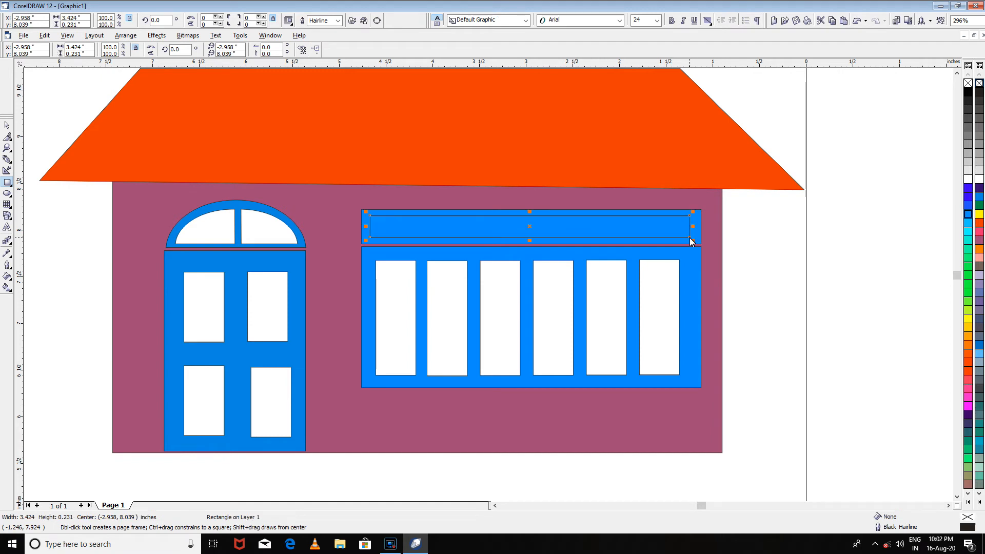
pyautogui.click(968, 179)
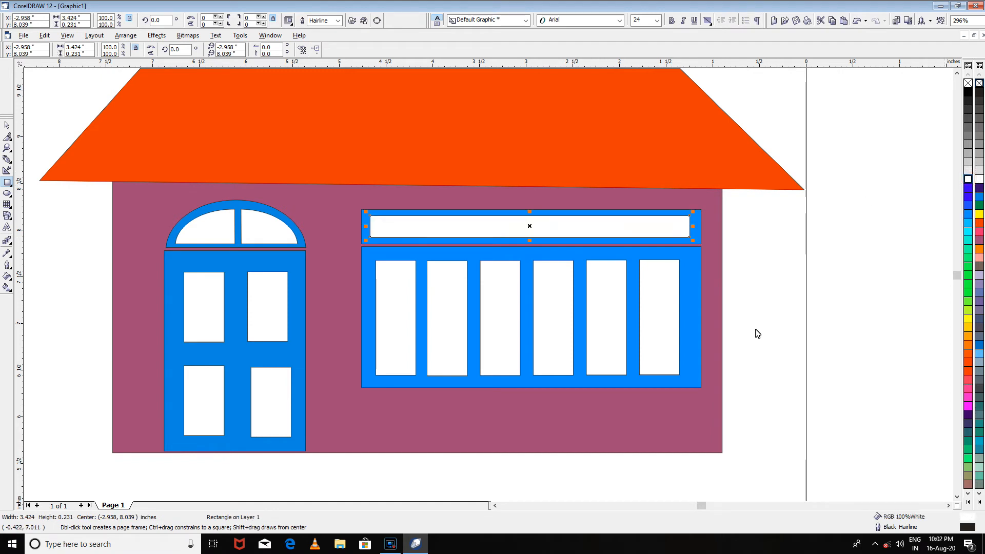
pyautogui.click(6, 125)
pyautogui.click(828, 297)
pyautogui.scroll(-3, 829, 293)
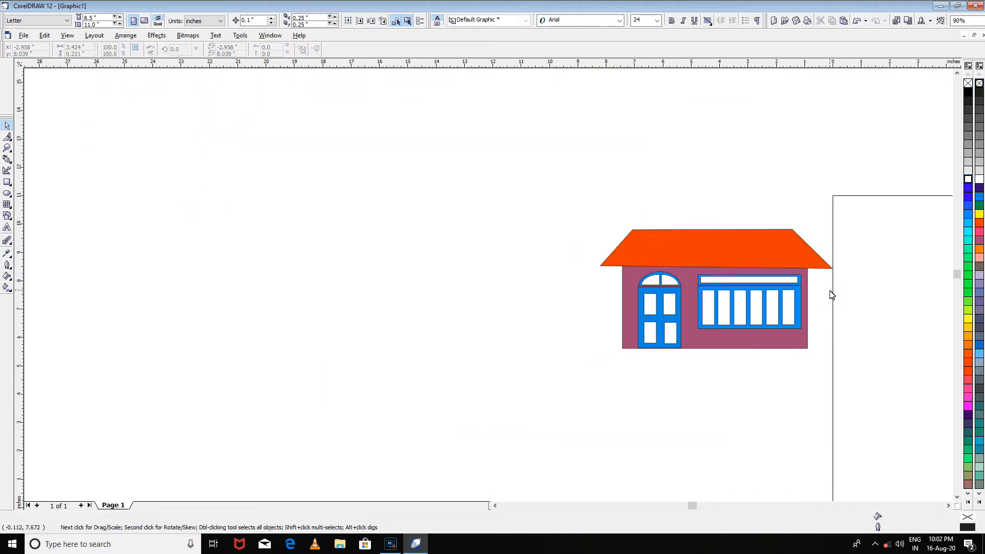
# - Move the roof's lower-right corner node slightly up and inward with the Shape tool to level the roof's lower edge
pyautogui.scroll(2, 830, 295)
pyautogui.scroll(2, 831, 295)
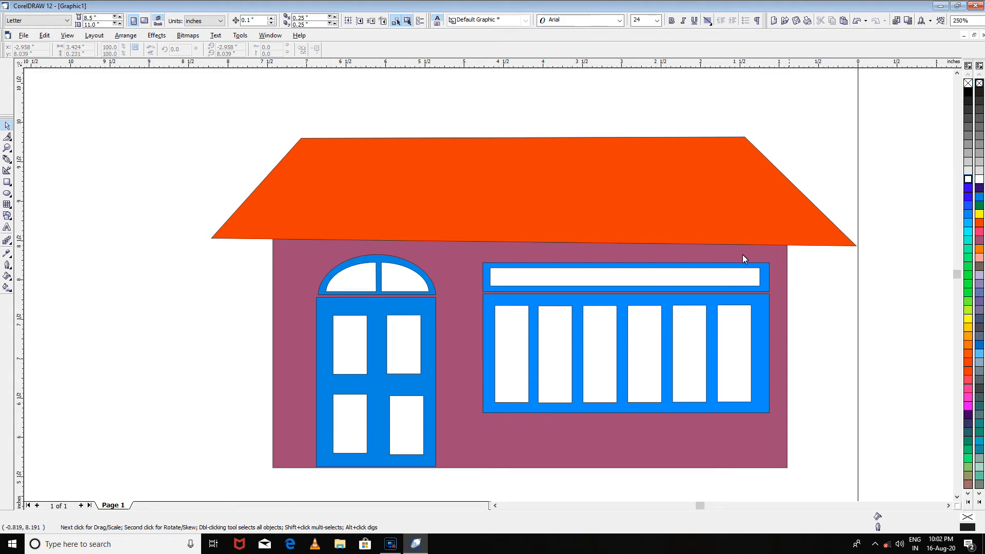
pyautogui.click(10, 139)
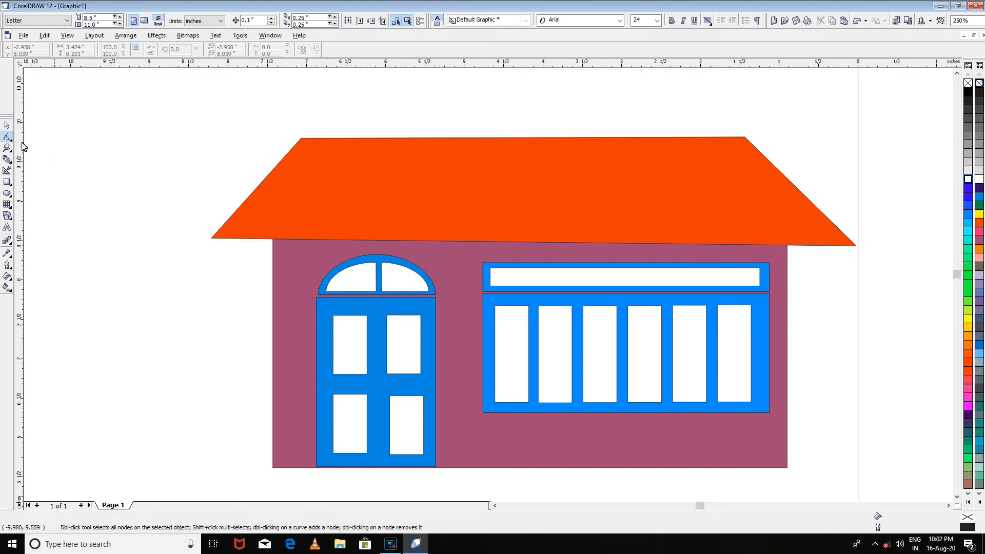
pyautogui.click(698, 189)
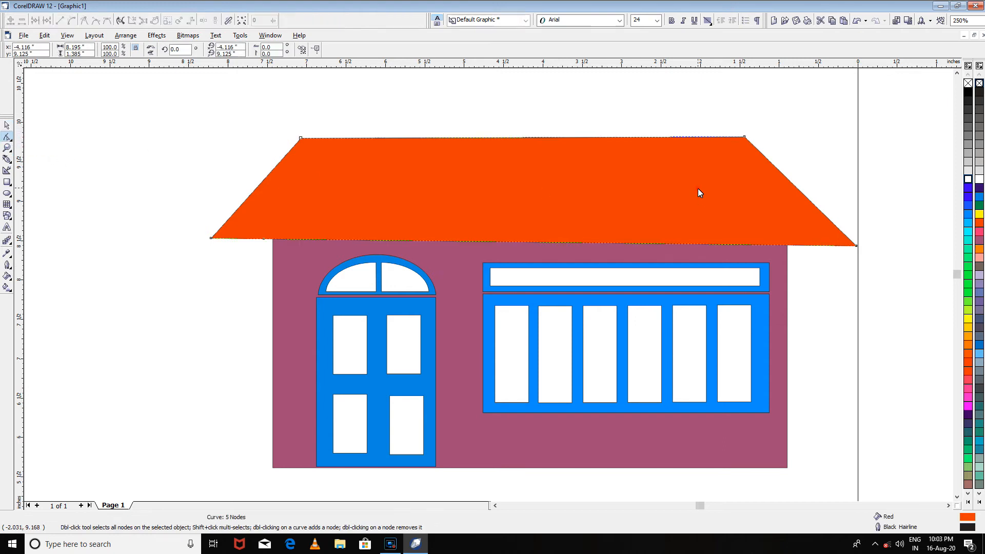
pyautogui.moveTo(856, 247); pyautogui.dragTo(850, 243)
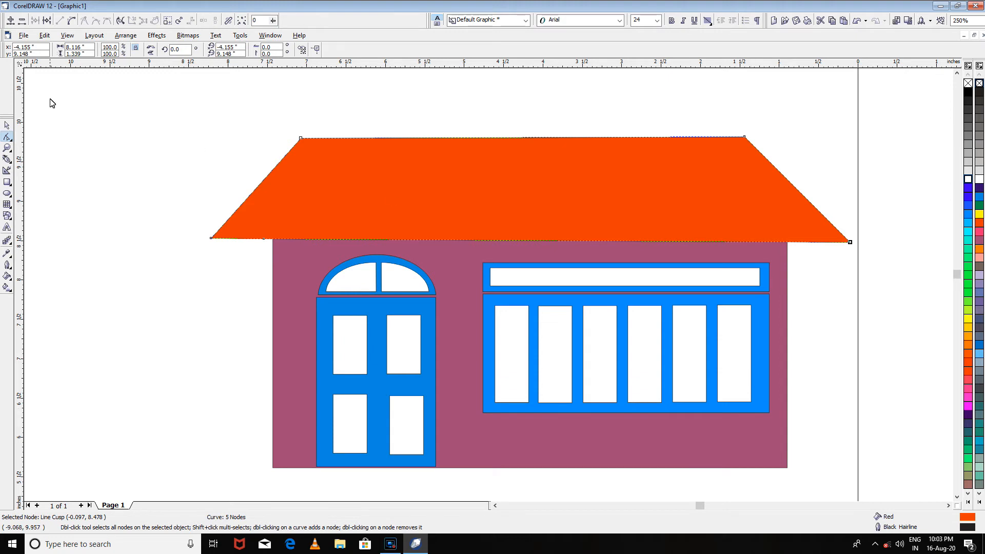
pyautogui.click(8, 125)
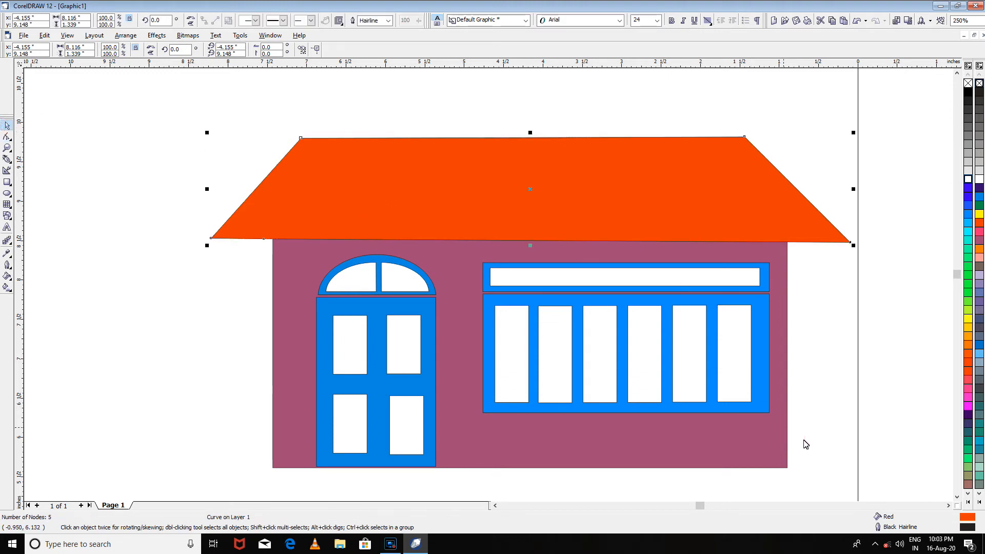
# - Examine the whole house and its roof, door and window at several zoom levels
pyautogui.scroll(-3, 542, 347)
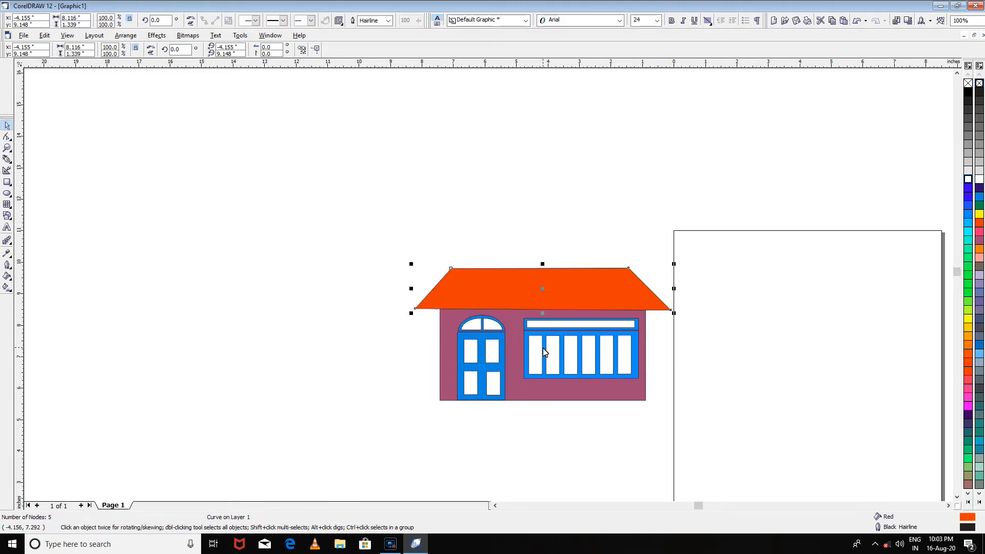
pyautogui.scroll(1, 784, 484)
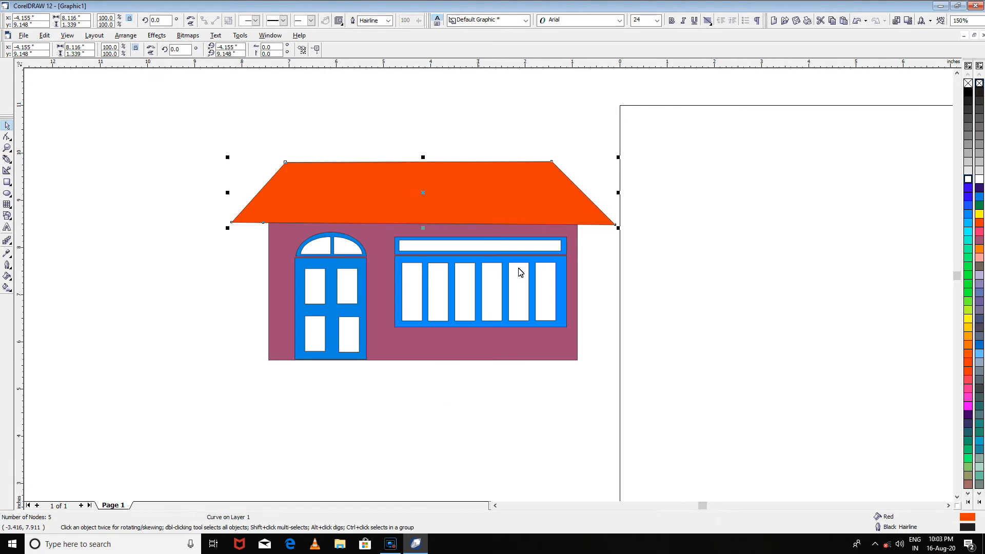
pyautogui.scroll(1, 638, 306)
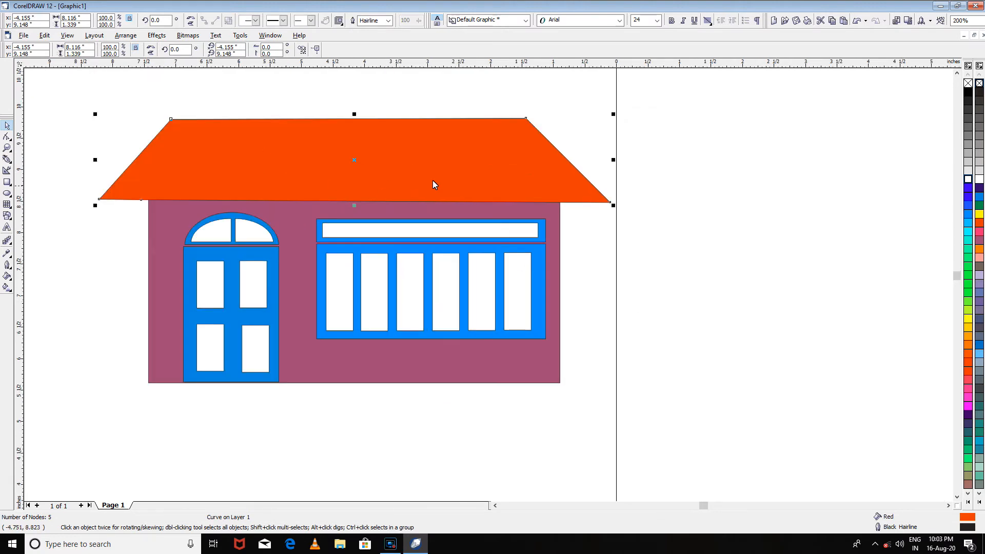
pyautogui.scroll(-1, 448, 158)
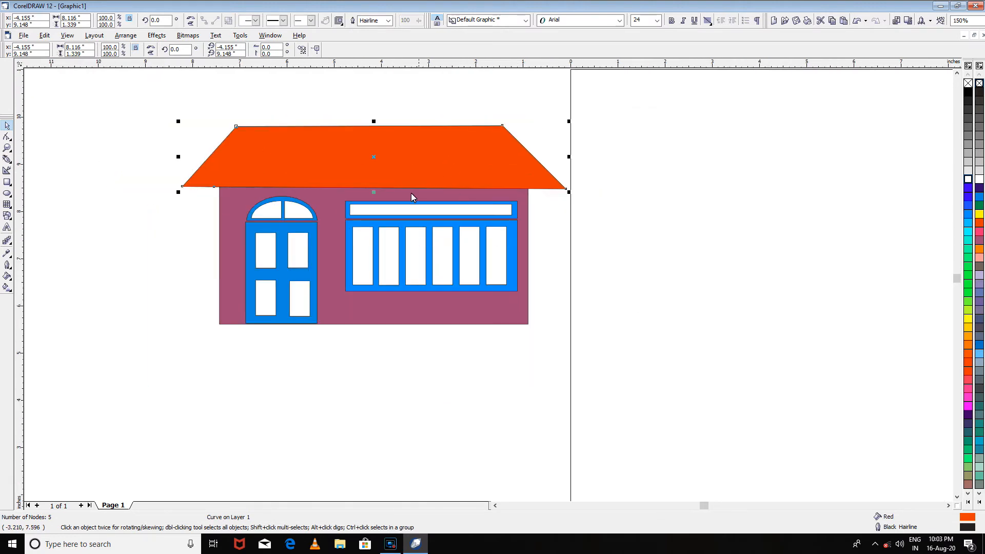
pyautogui.scroll(1, 511, 88)
pyautogui.scroll(-2, 515, 105)
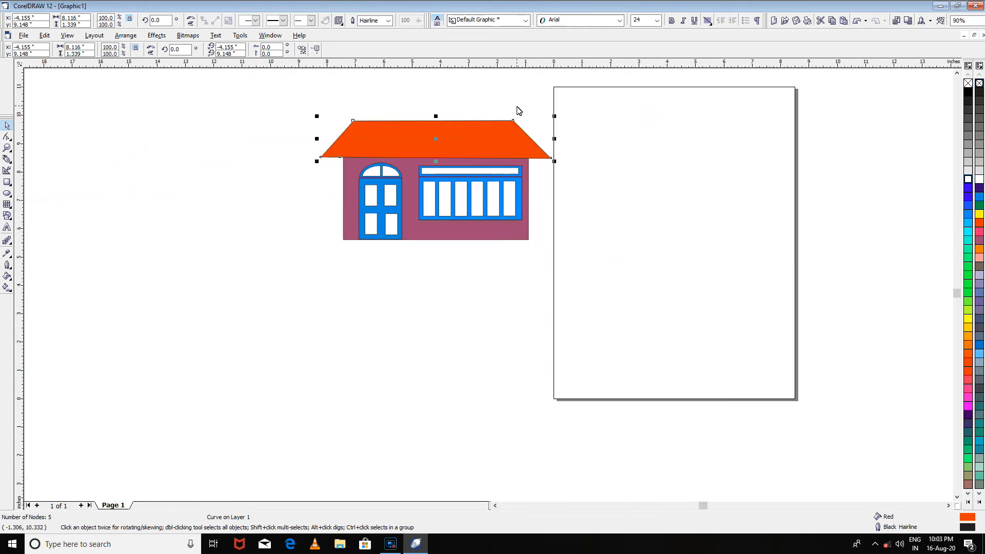
pyautogui.click(956, 74)
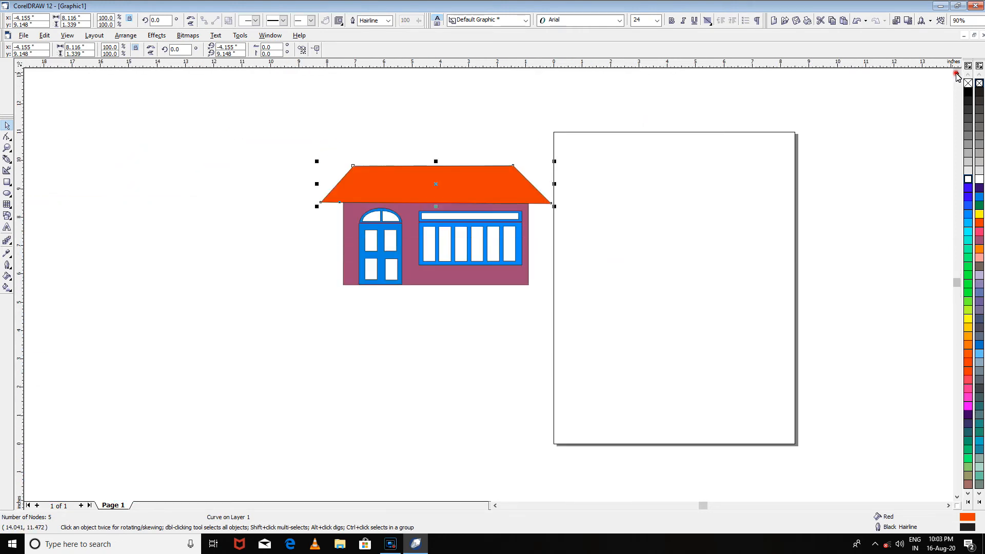
pyautogui.scroll(3, 717, 328)
pyautogui.scroll(-3, 716, 328)
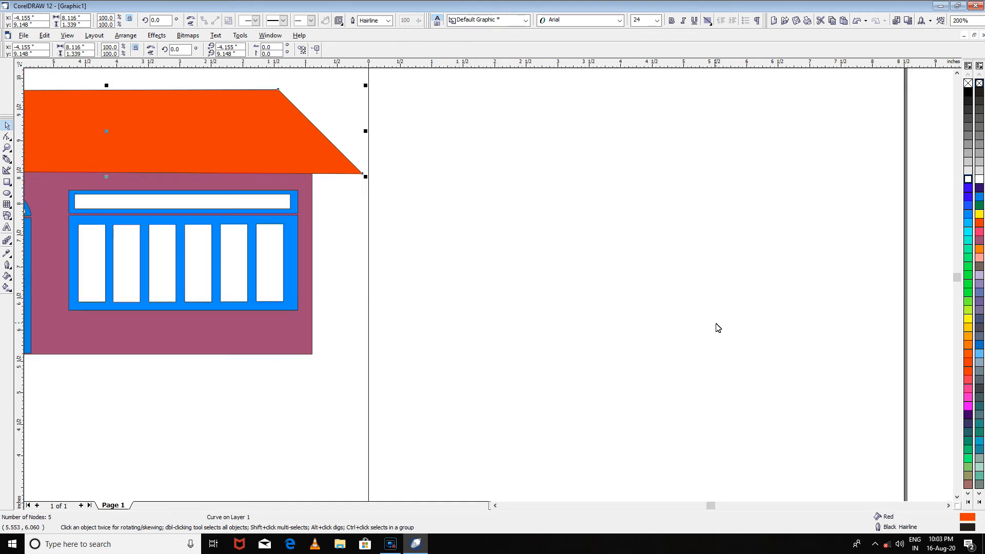
pyautogui.scroll(1, 592, 309)
pyautogui.scroll(-1, 592, 309)
pyautogui.scroll(1, 592, 309)
pyautogui.scroll(-2, 592, 310)
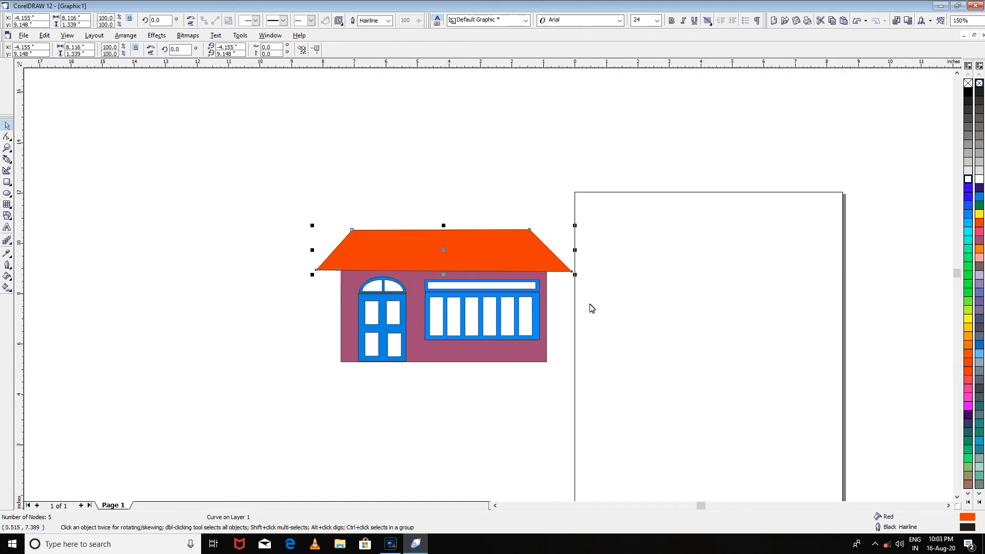
pyautogui.scroll(1, 592, 309)
pyautogui.click(956, 495)
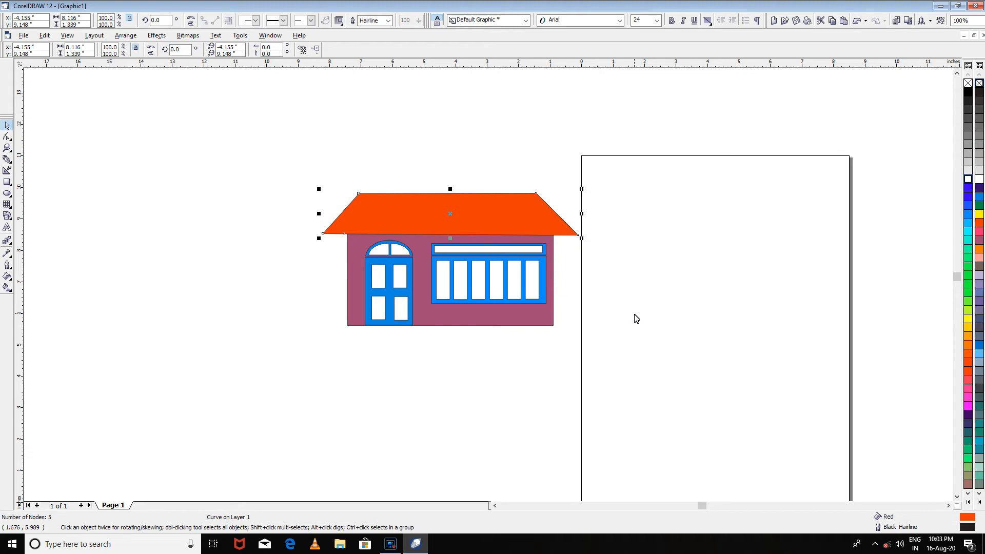
pyautogui.scroll(1, 636, 319)
pyautogui.scroll(-3, 636, 318)
pyautogui.scroll(4, 636, 318)
pyautogui.scroll(-3, 636, 318)
pyautogui.scroll(2, 636, 318)
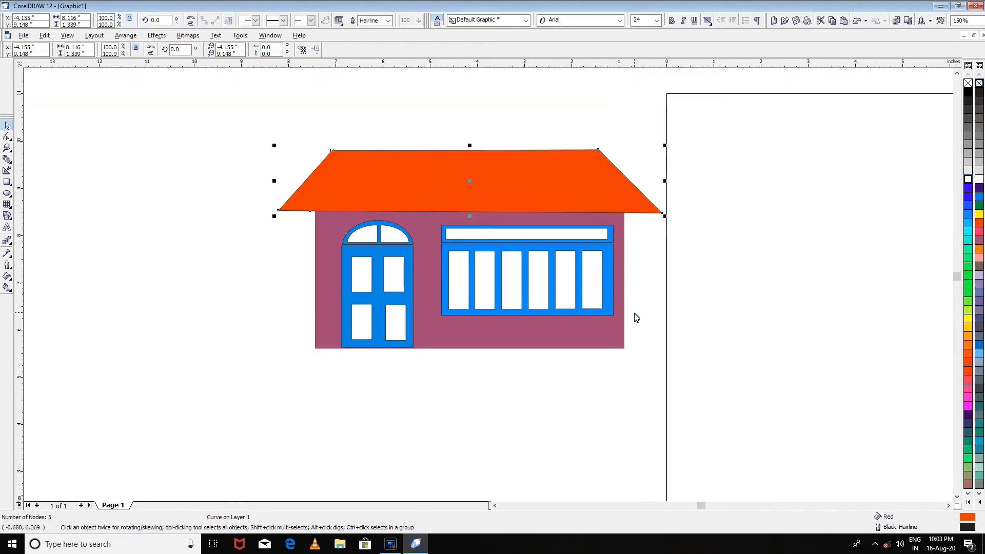
pyautogui.click(948, 505)
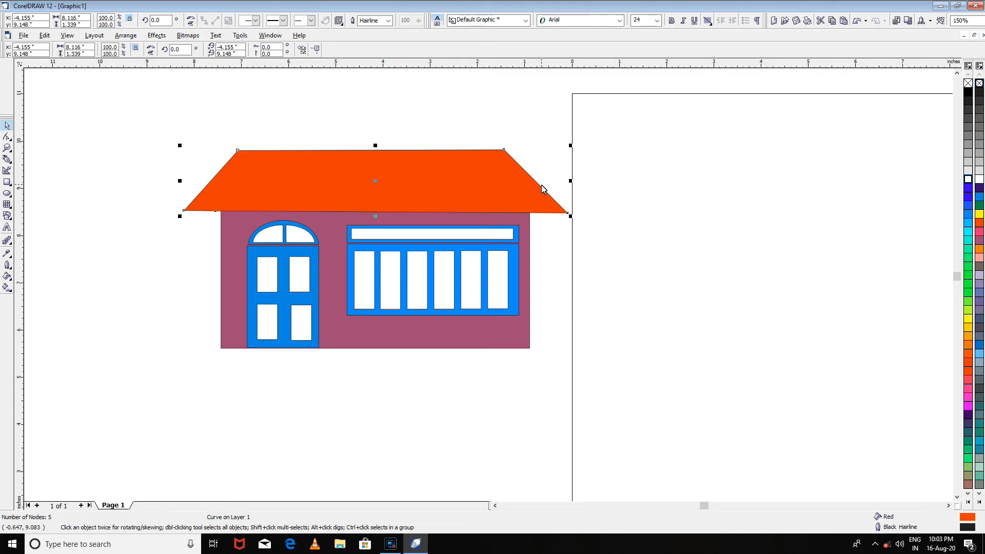
pyautogui.scroll(3, 542, 189)
pyautogui.scroll(-5, 540, 185)
pyautogui.scroll(3, 509, 169)
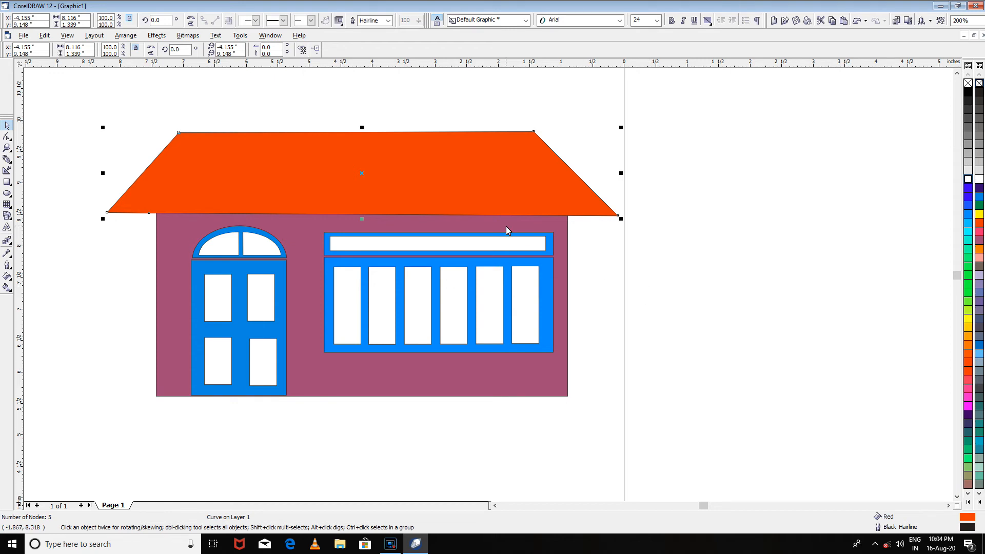
pyautogui.scroll(-3, 420, 147)
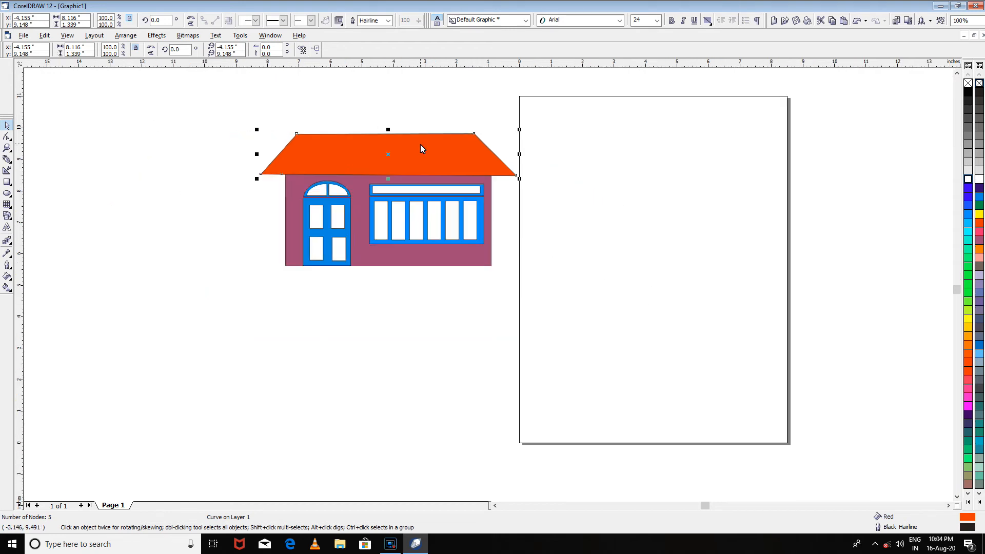
# - Draw a chimney rectangle about 1.09 by 1.39 inches overlapping the right part of the roof's upper edge and fill it red
pyautogui.scroll(4, 424, 85)
pyautogui.scroll(-1, 420, 133)
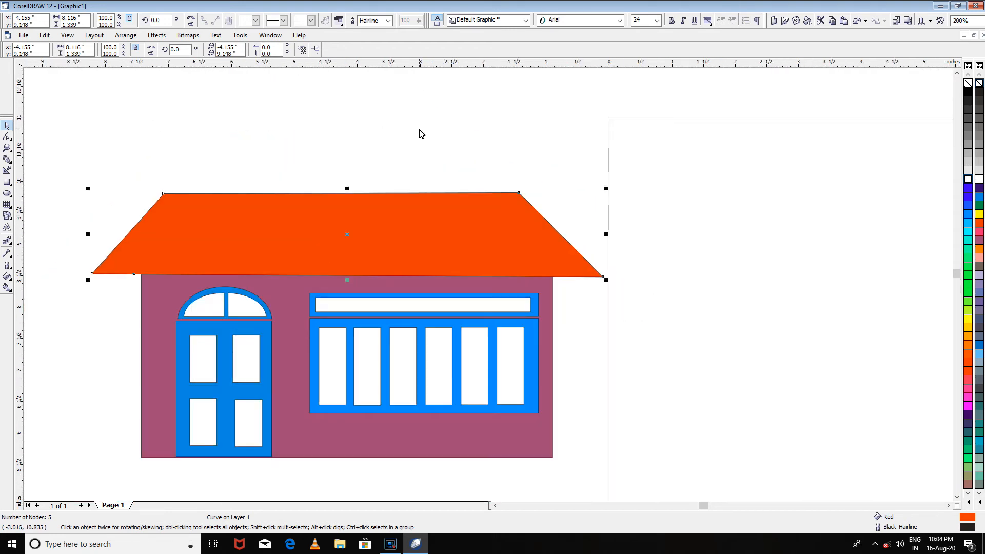
pyautogui.click(6, 182)
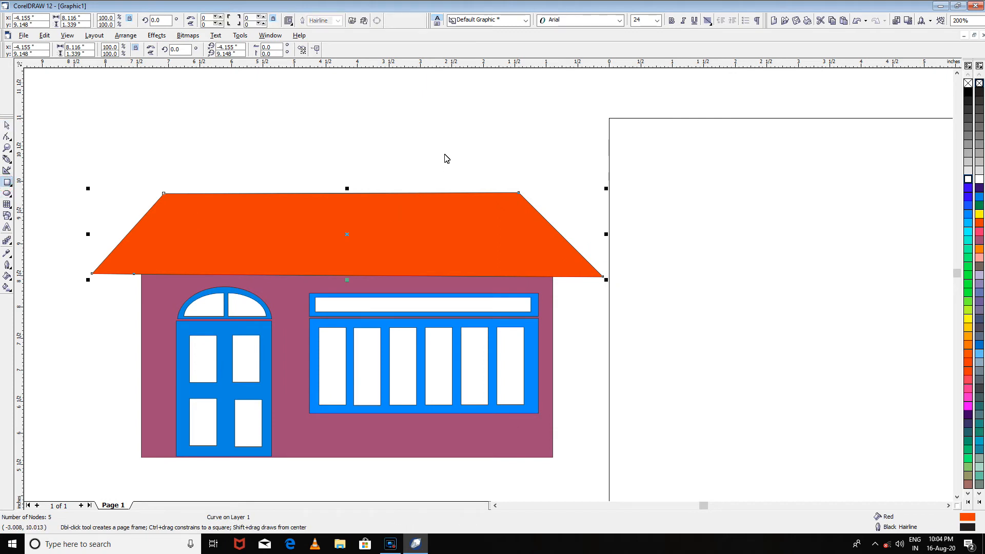
pyautogui.moveTo(443, 125)
pyautogui.mouseDown()
pyautogui.moveTo(470, 221)
pyautogui.moveTo(512, 213)
pyautogui.mouseUp()
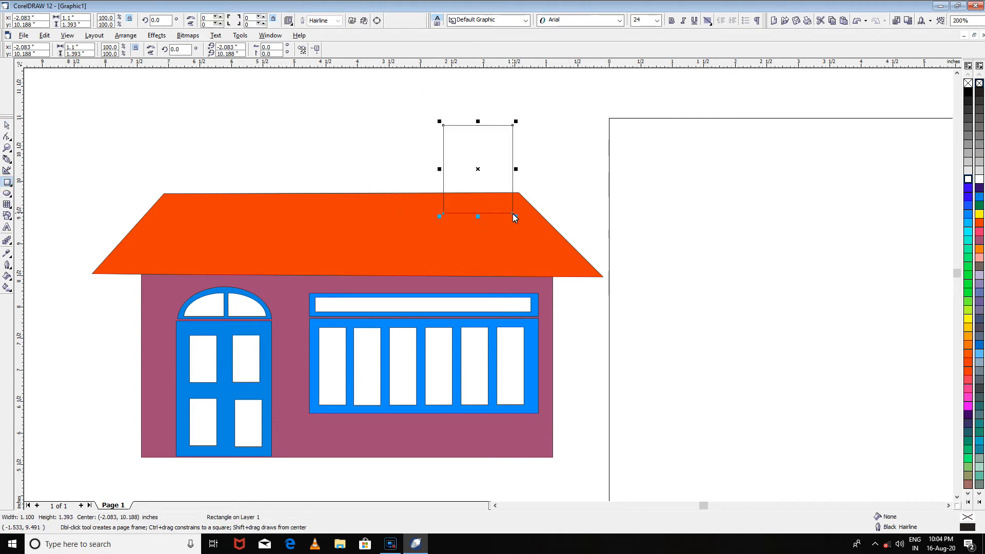
pyautogui.click(978, 223)
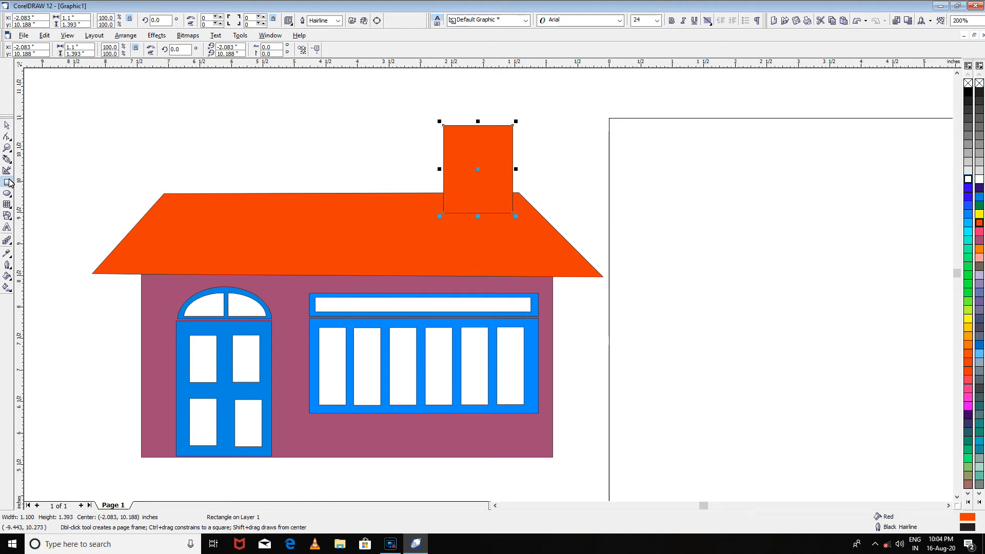
pyautogui.moveTo(439, 121); pyautogui.dragTo(439, 121)
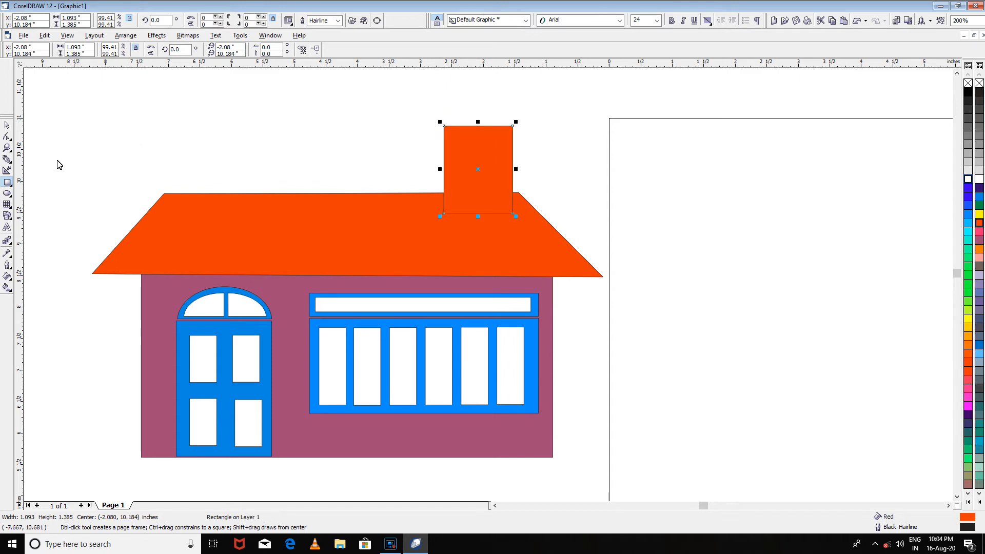
# - Draw a cap rectangle about 1.52 by 0.23 inches across the chimney's upper end and fill it orange (RGB 100%R 20%G)
pyautogui.moveTo(430, 115); pyautogui.dragTo(526, 129)
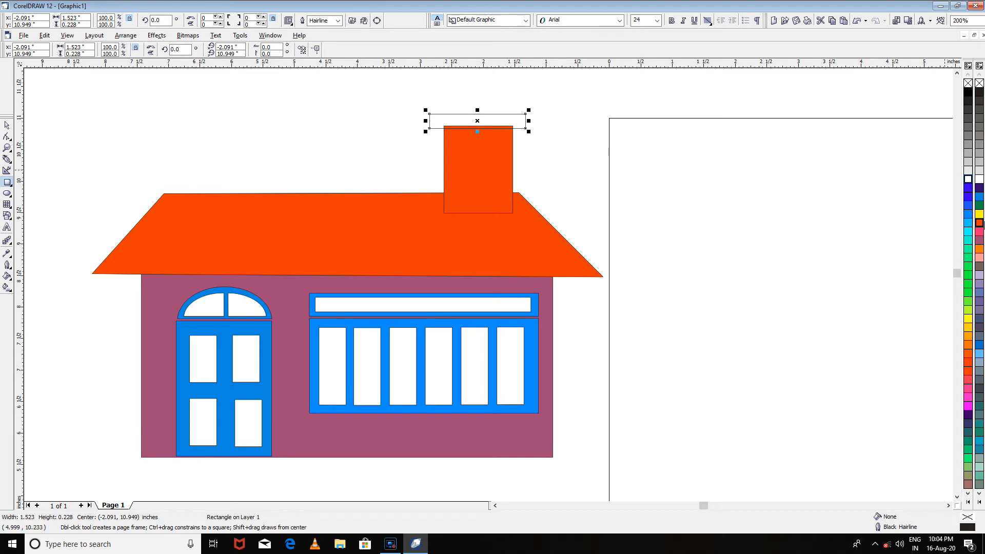
pyautogui.click(967, 353)
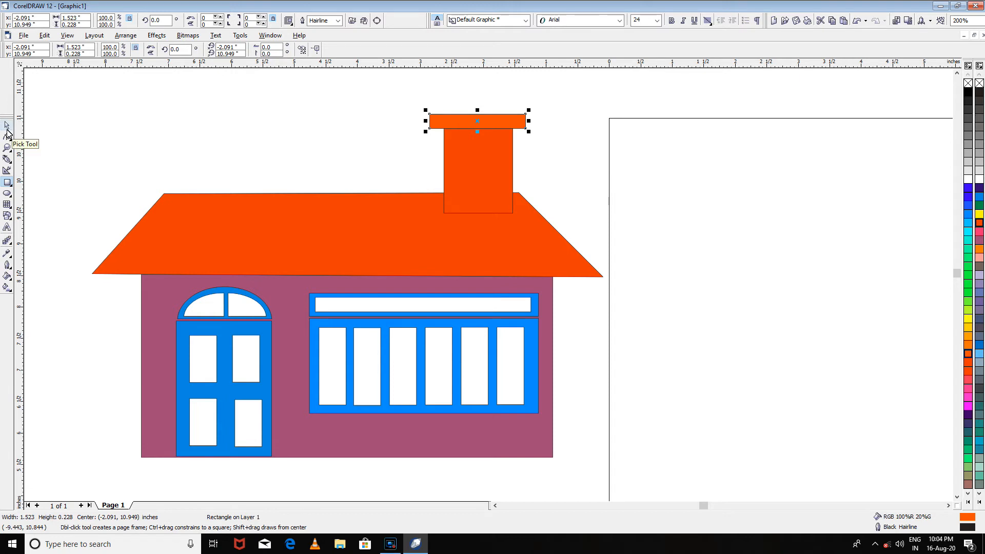
pyautogui.click(7, 128)
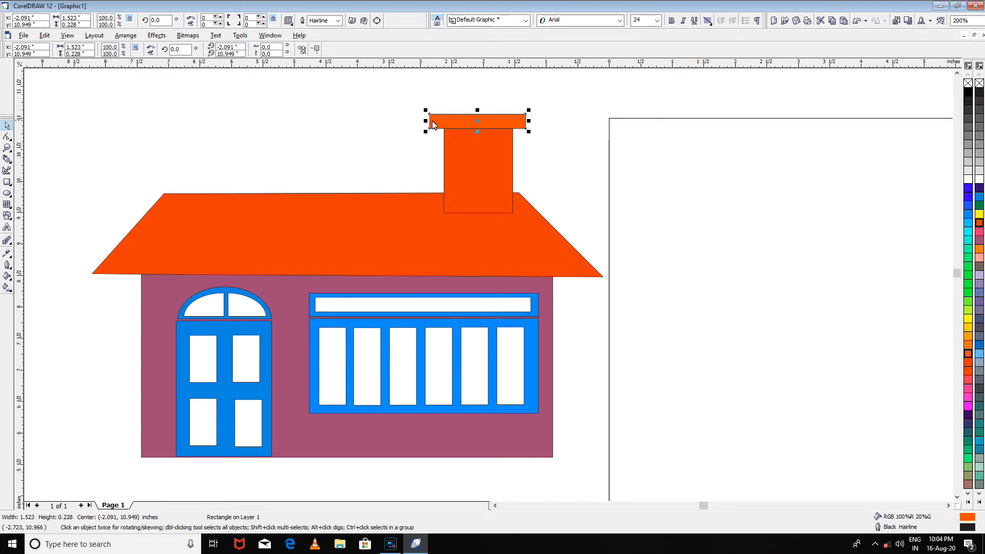
# - Color the chimney body's outline RGB Red to match its fill, and deselect it
pyautogui.click(495, 134)
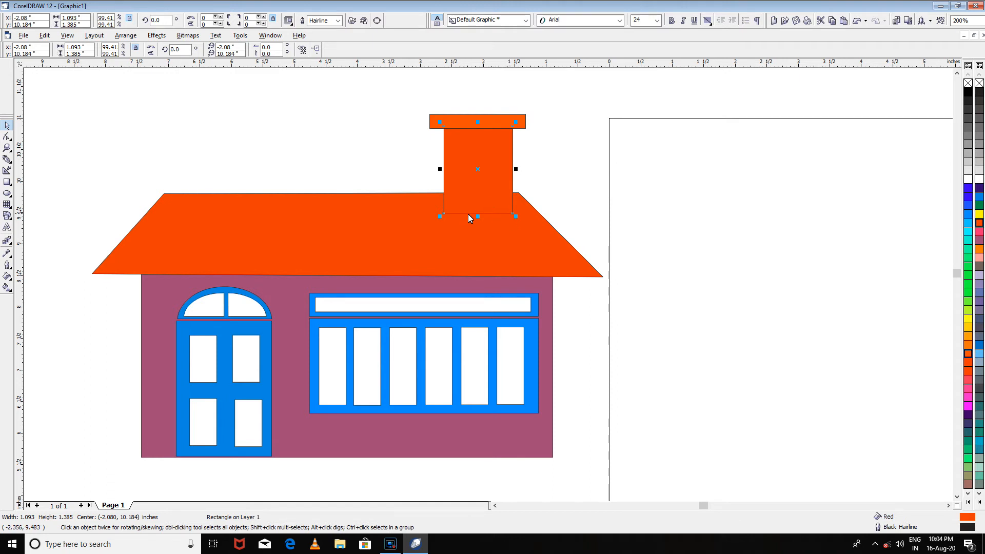
pyautogui.rightClick(968, 355)
pyautogui.rightClick(969, 363)
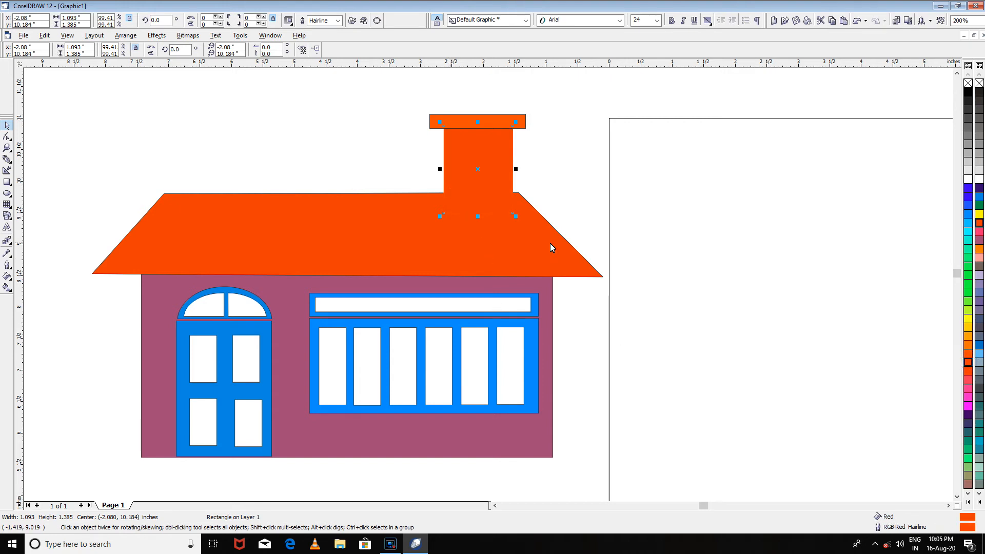
pyautogui.click(631, 183)
pyautogui.scroll(-1, 635, 191)
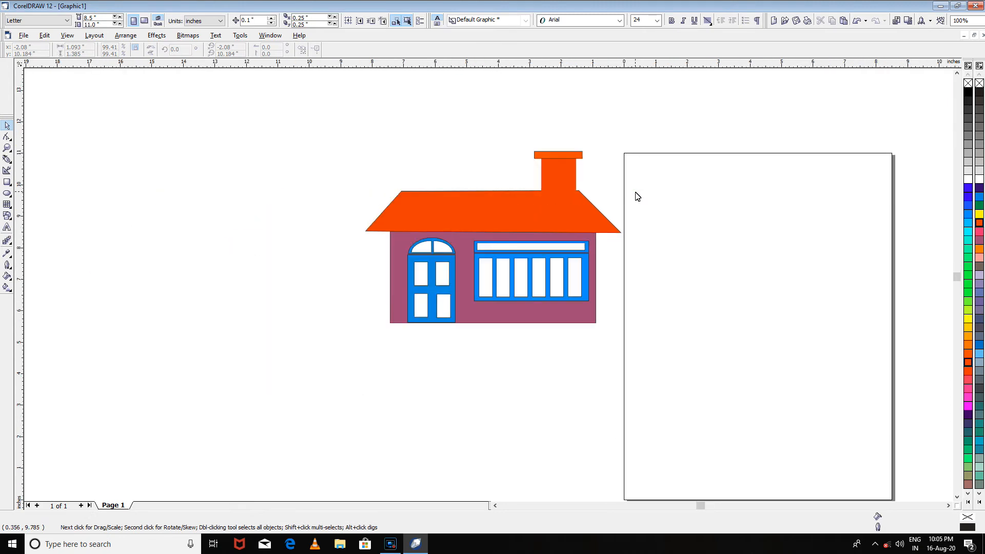
# - Set the Artistic Media tool to Brush mode with the tapered purple smear stroke at 1.0 inch width
pyautogui.click(10, 163)
pyautogui.click(10, 163)
pyautogui.click(11, 163)
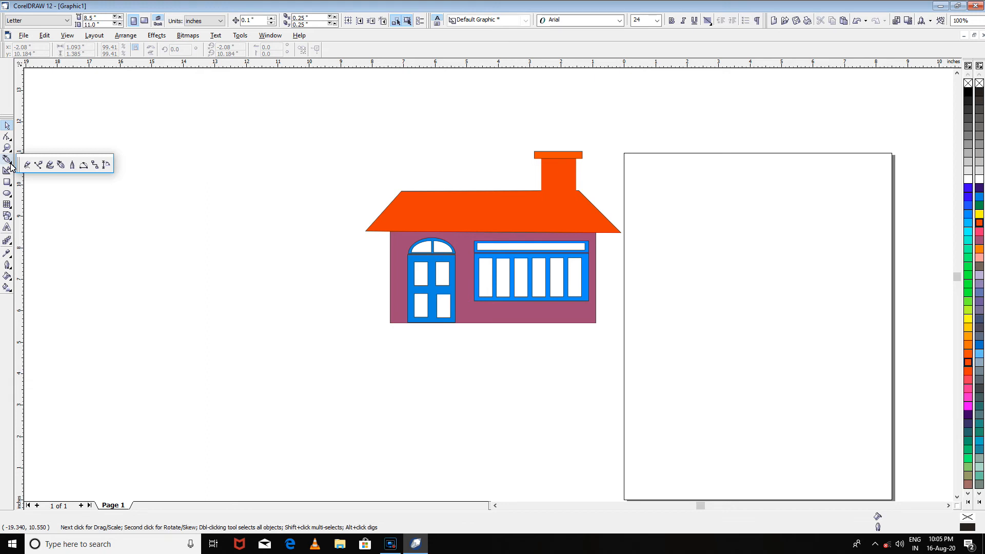
pyautogui.click(11, 165)
pyautogui.click(10, 164)
pyautogui.click(50, 165)
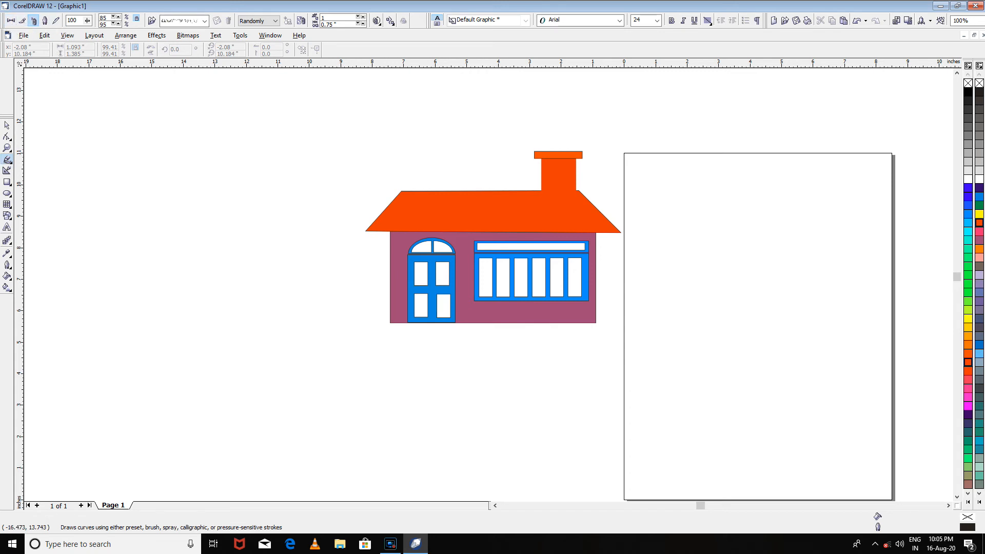
pyautogui.click(44, 21)
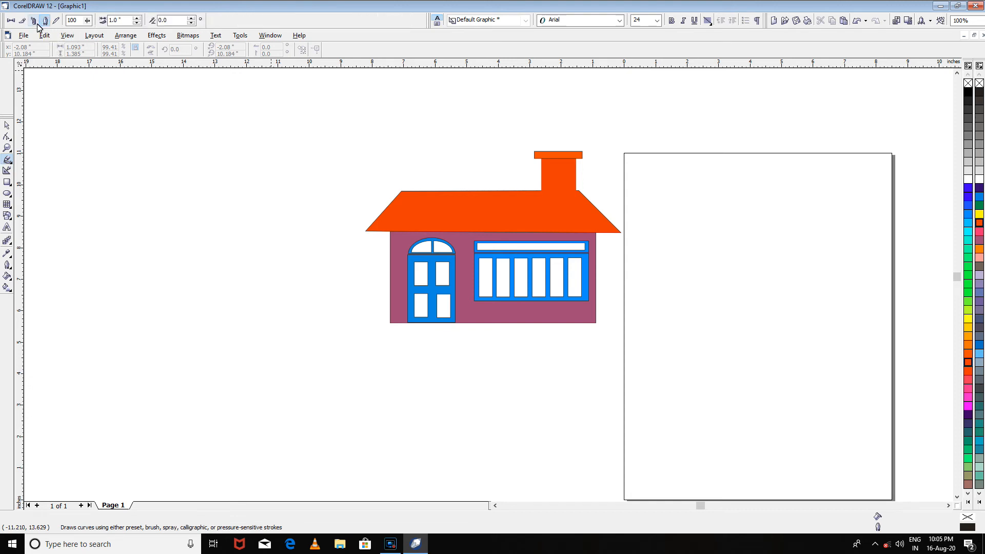
pyautogui.click(36, 22)
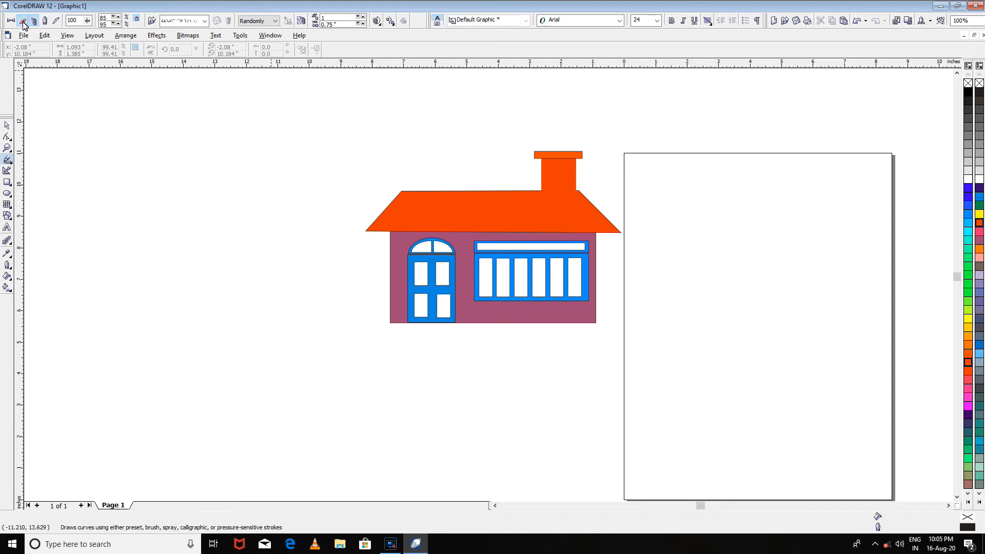
pyautogui.click(23, 22)
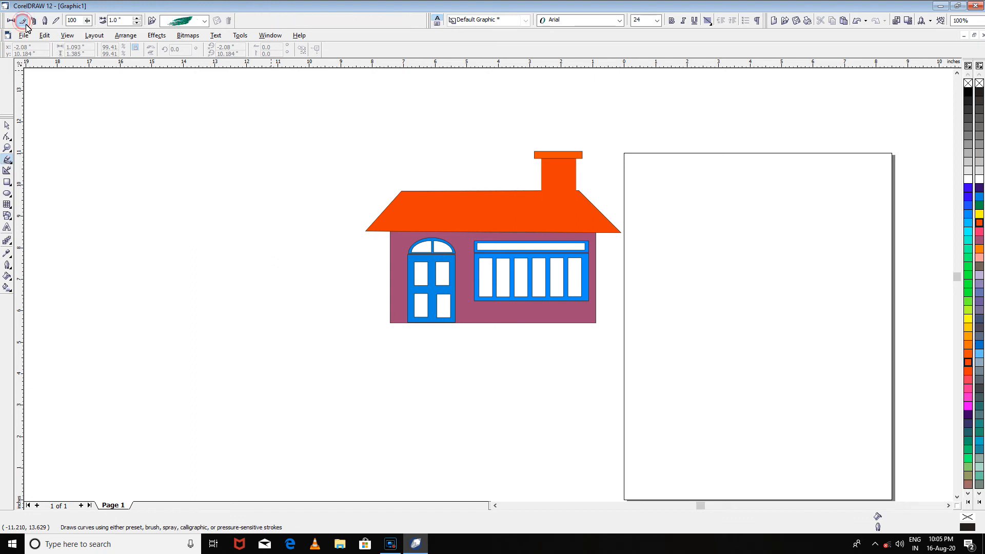
pyautogui.click(205, 23)
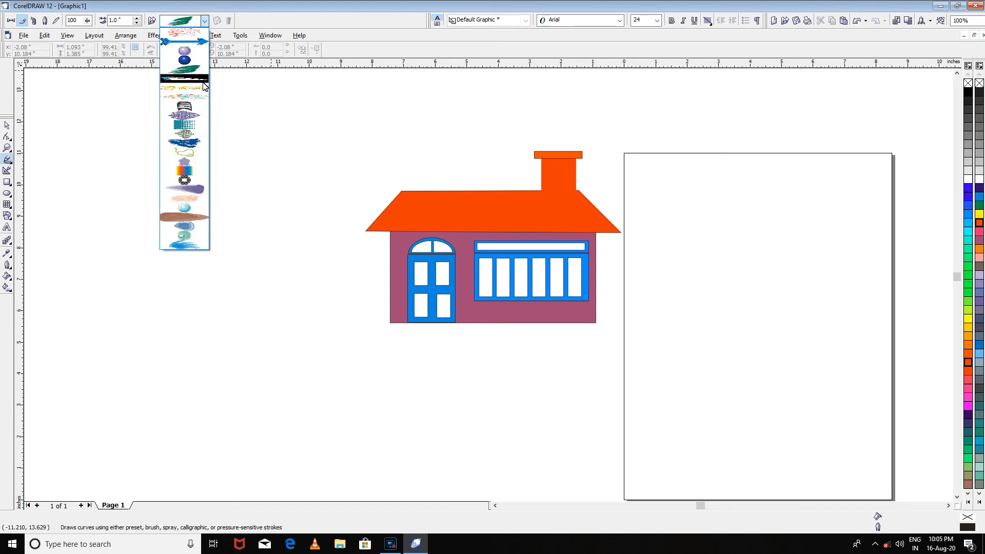
pyautogui.click(199, 192)
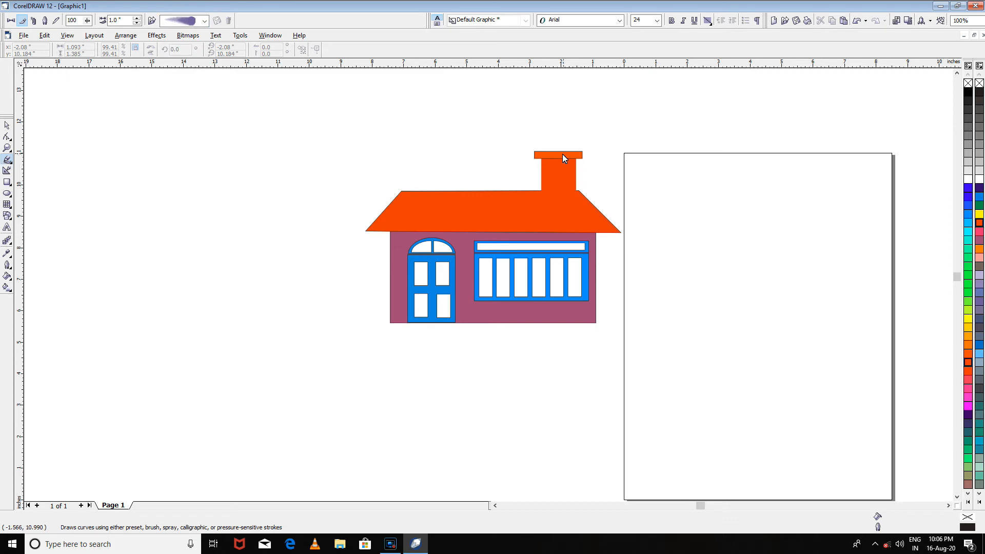
# - Try a smoke stroke about 2.23 by 1.49 inches running down to the chimney cap, and delete it
pyautogui.moveTo(628, 112)
pyautogui.mouseDown()
pyautogui.moveTo(601, 111)
pyautogui.moveTo(566, 154)
pyautogui.mouseUp()
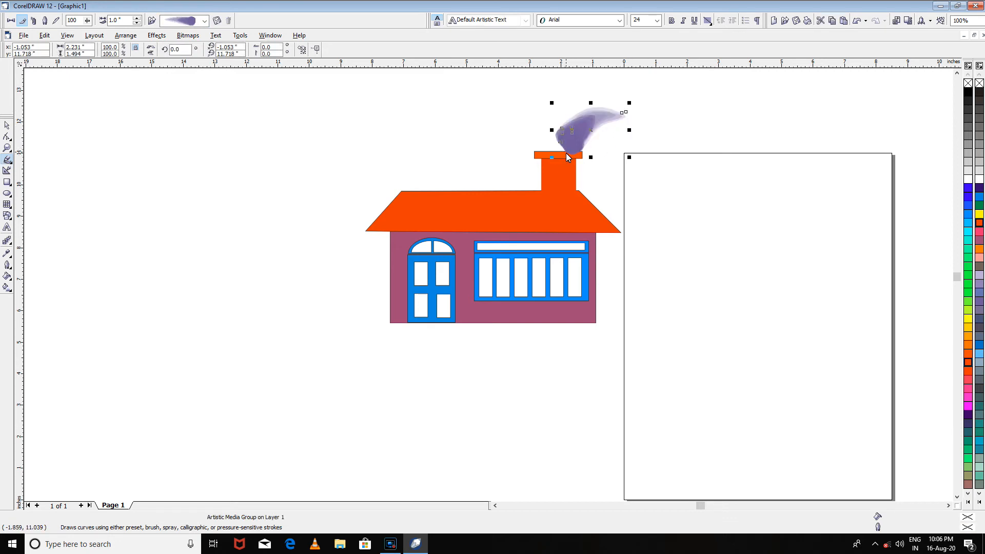
pyautogui.press('Delete')
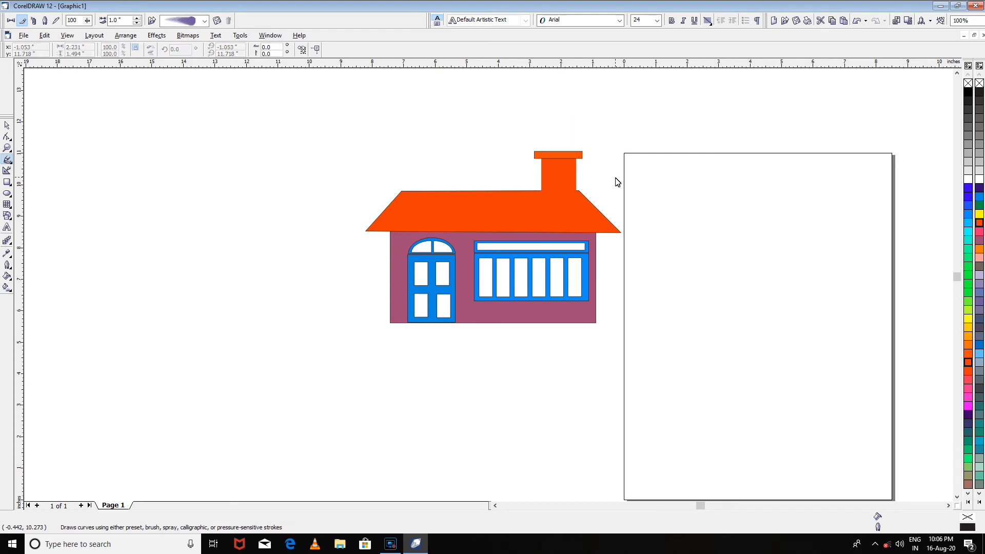
# - Brush a smoke trail about 4.74 by 1.95 inches rising from the chimney, plus three smaller puffs around its far end
pyautogui.moveTo(552, 157)
pyautogui.mouseDown()
pyautogui.moveTo(558, 125)
pyautogui.moveTo(569, 117)
pyautogui.moveTo(686, 102)
pyautogui.mouseUp()
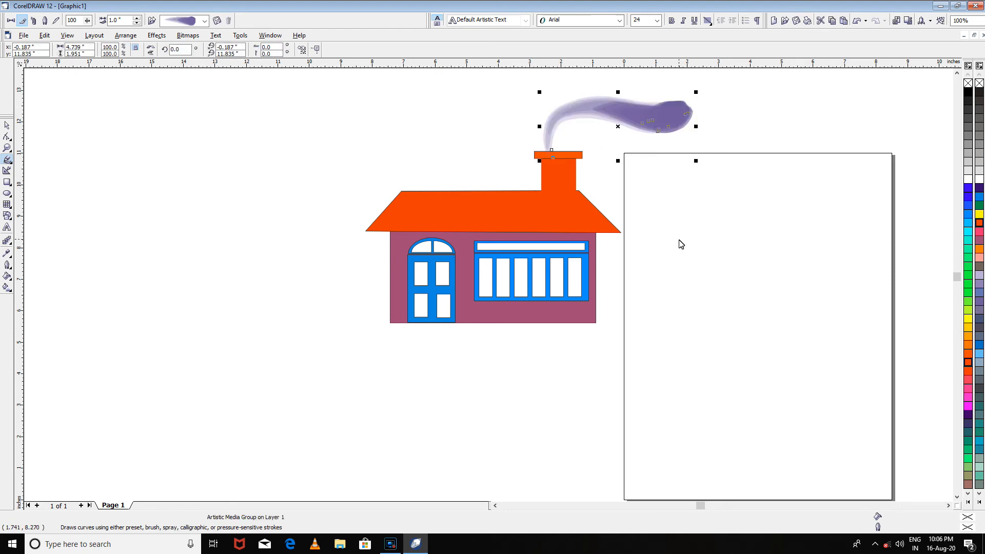
pyautogui.moveTo(726, 103); pyautogui.dragTo(736, 135)
pyautogui.moveTo(647, 145)
pyautogui.mouseDown()
pyautogui.moveTo(703, 109)
pyautogui.moveTo(726, 117)
pyautogui.mouseUp()
pyautogui.moveTo(660, 94)
pyautogui.mouseDown()
pyautogui.moveTo(673, 75)
pyautogui.moveTo(675, 85)
pyautogui.mouseUp()
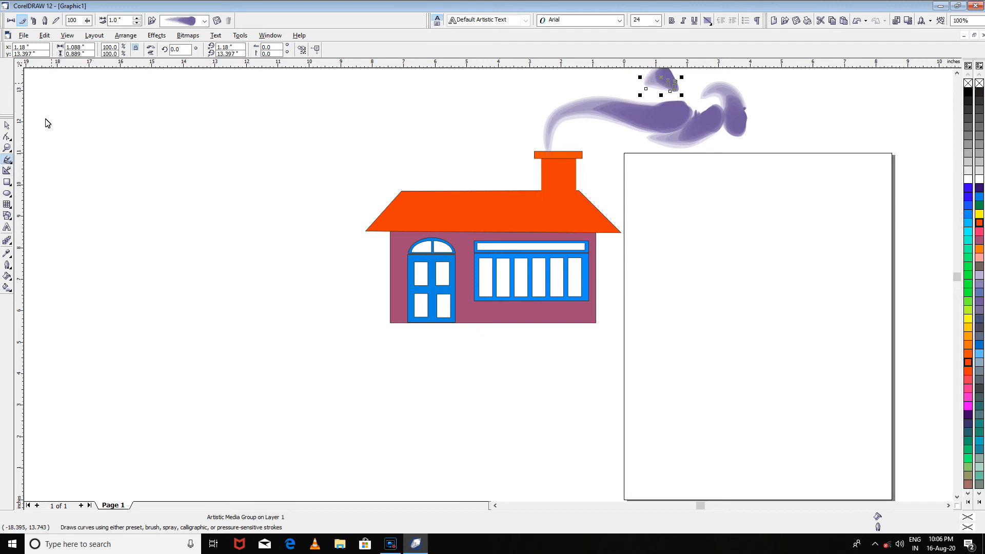
# - Recolor the smoke trail and its three puffs medium gray
pyautogui.click(635, 117)
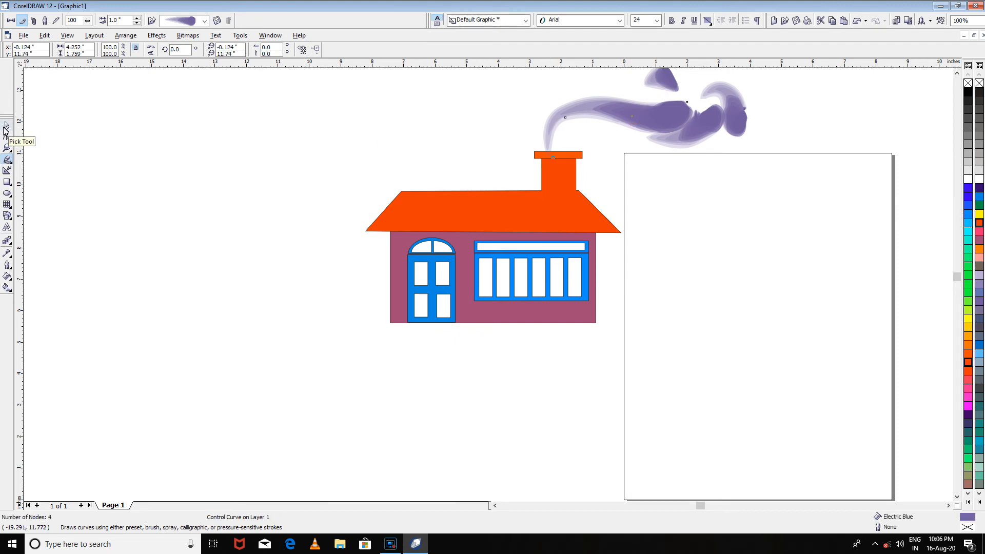
pyautogui.click(6, 126)
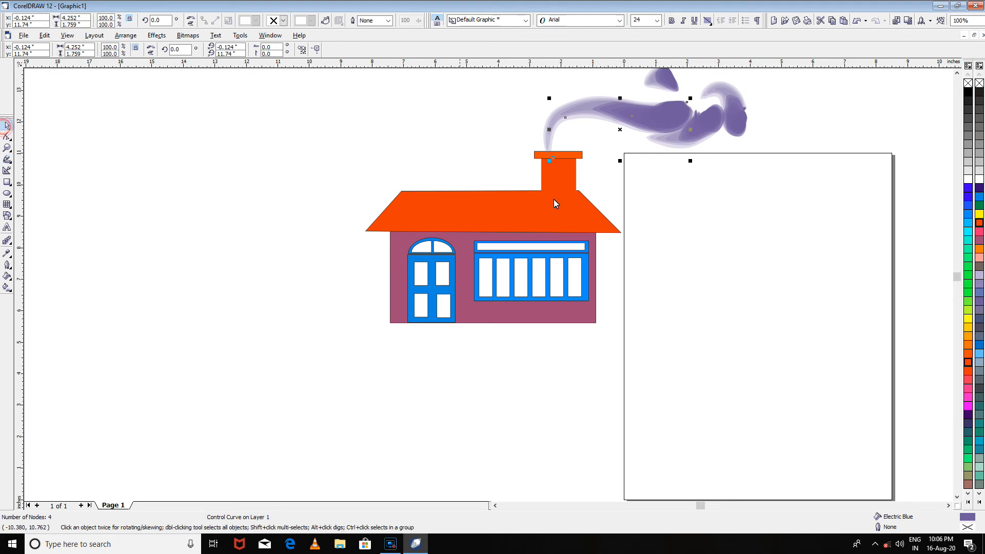
pyautogui.click(968, 144)
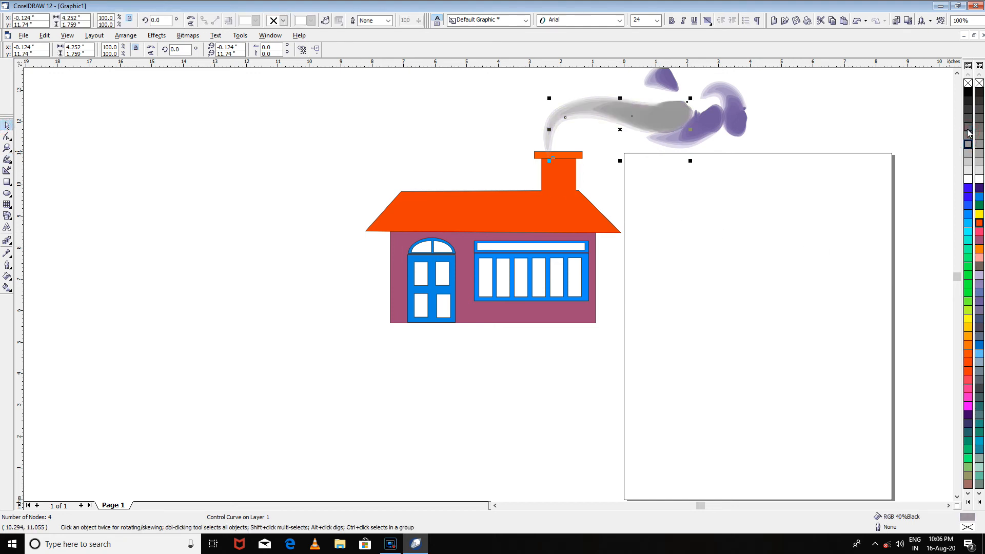
pyautogui.click(712, 132)
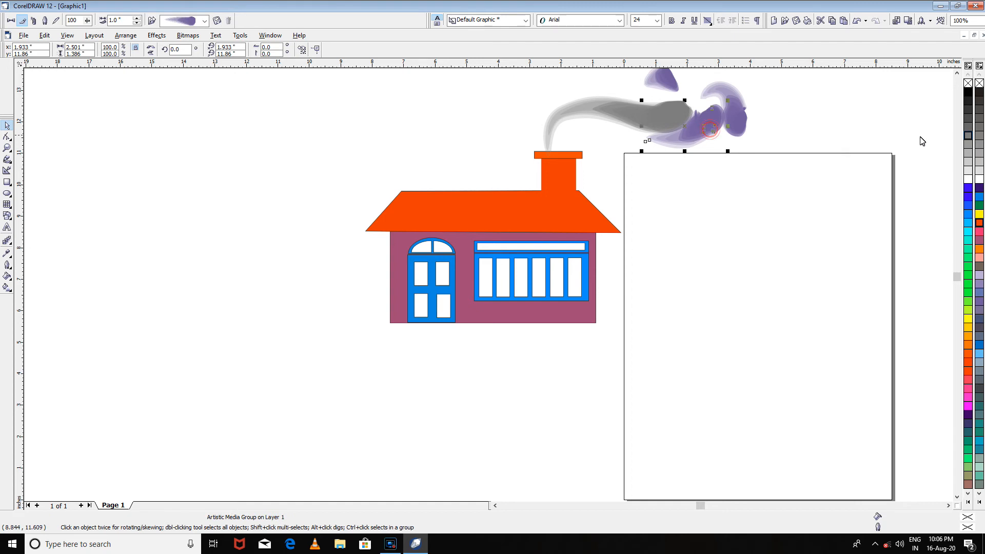
pyautogui.click(967, 137)
pyautogui.press('Tab')
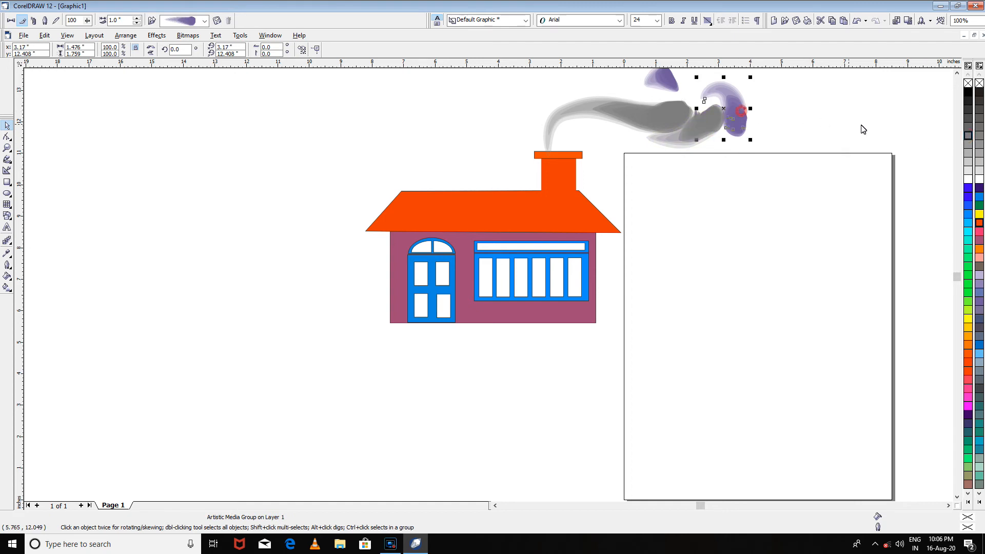
pyautogui.click(968, 137)
pyautogui.press('Tab')
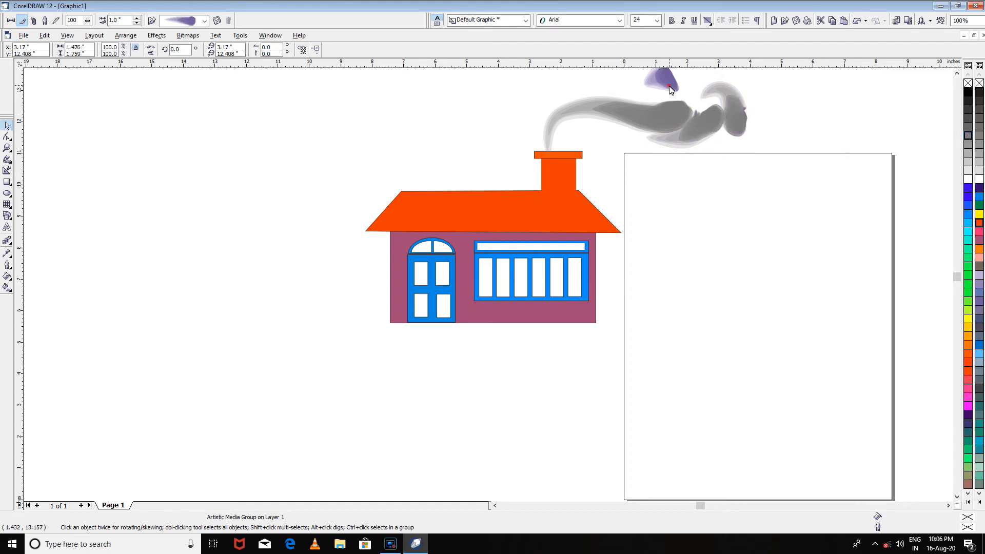
pyautogui.click(968, 138)
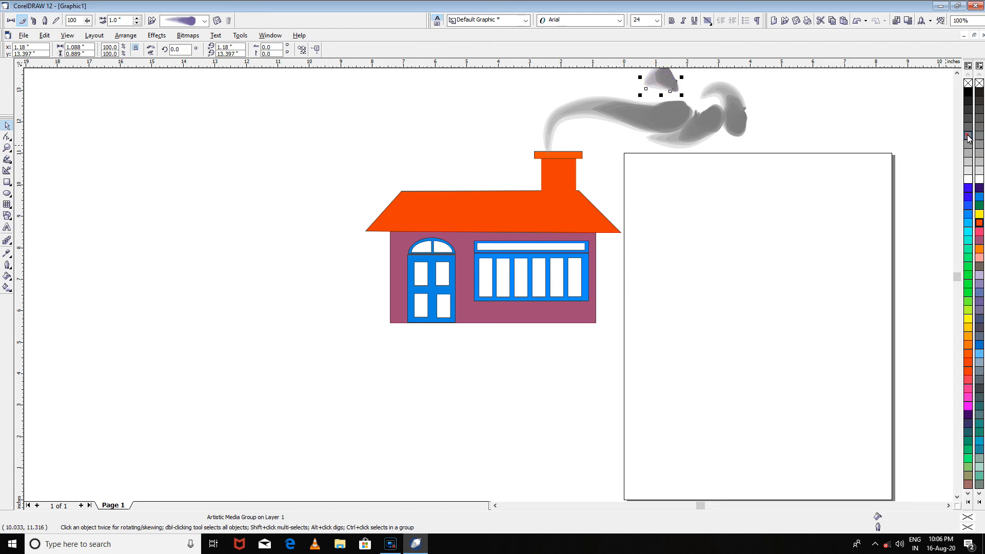
# - Reduce the main smoke trail's stroke width to 0.03 inches
pyautogui.click(635, 123)
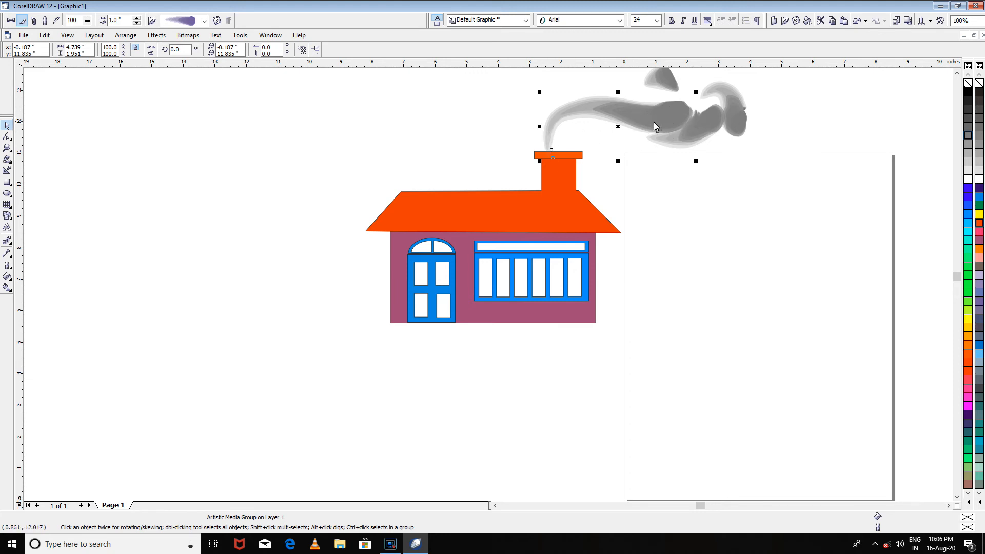
pyautogui.click(137, 23)
pyautogui.click(136, 23)
pyautogui.click(136, 23)
pyautogui.click(137, 23)
pyautogui.click(136, 23)
pyautogui.click(137, 23)
pyautogui.click(137, 23)
pyautogui.click(136, 23)
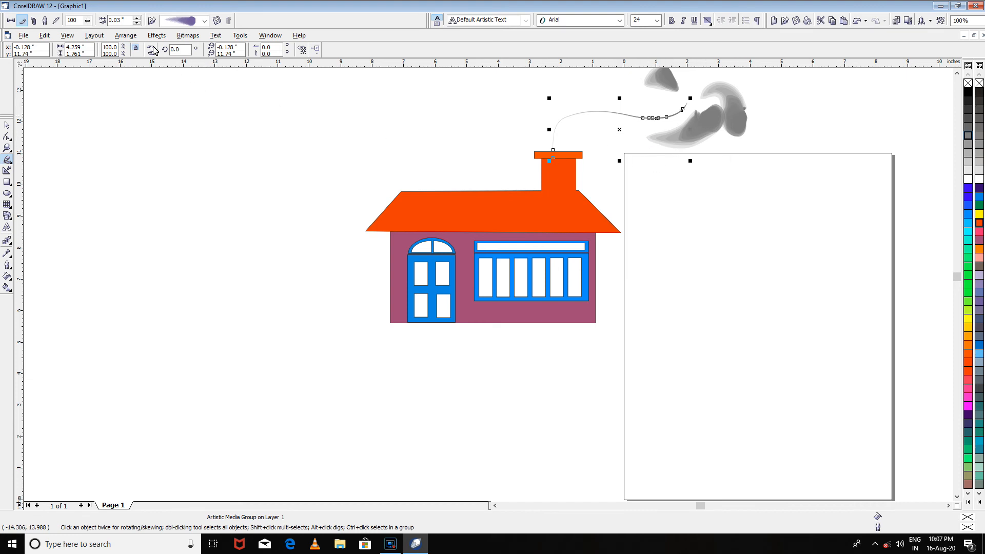
# - Enlarge the main smoke trail's stroke width to 1.08 inches
pyautogui.click(136, 19)
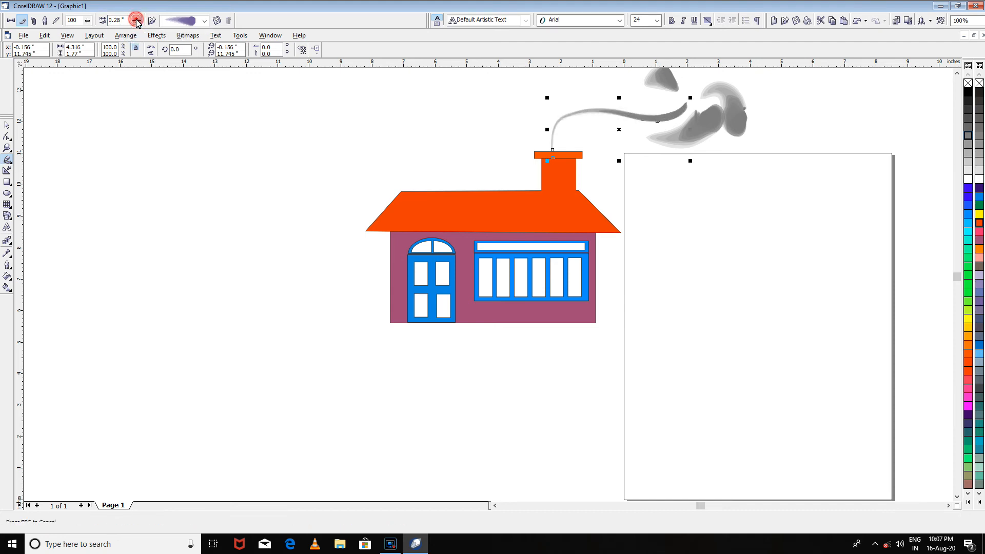
pyautogui.moveTo(136, 19); pyautogui.dragTo(136, 20)
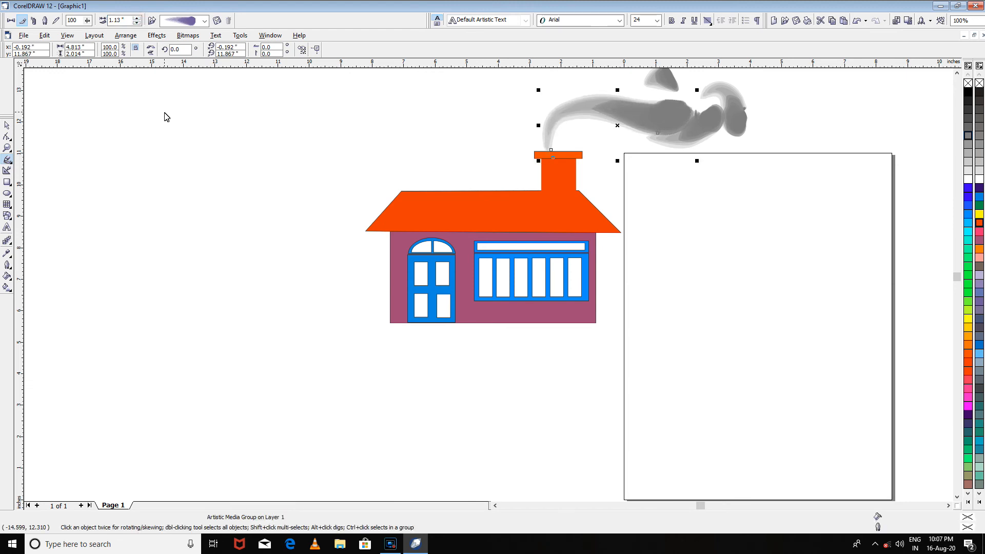
pyautogui.click(137, 23)
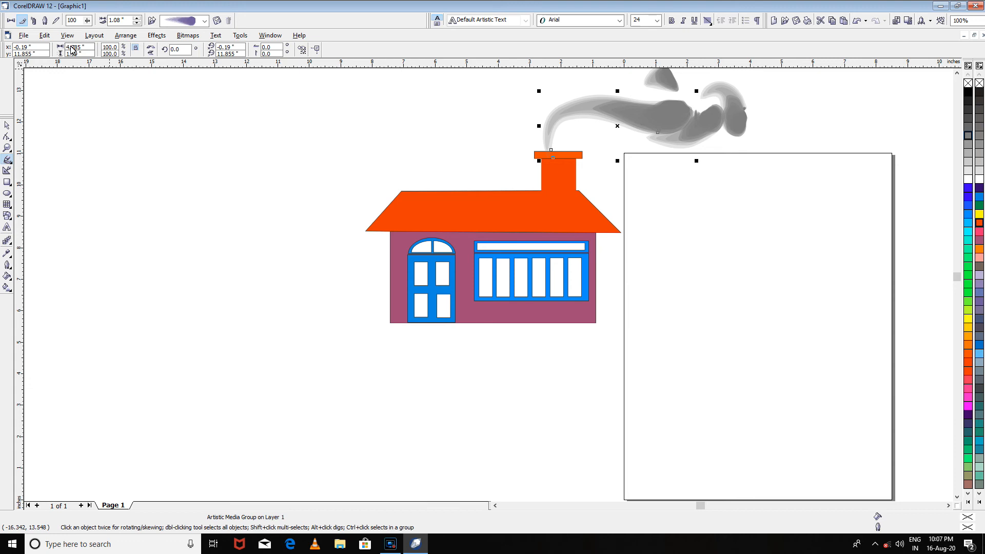
# - Spray a strip of grass about 7.0 by 2.1 inches along the base of the house using the grass spraylist
pyautogui.click(33, 21)
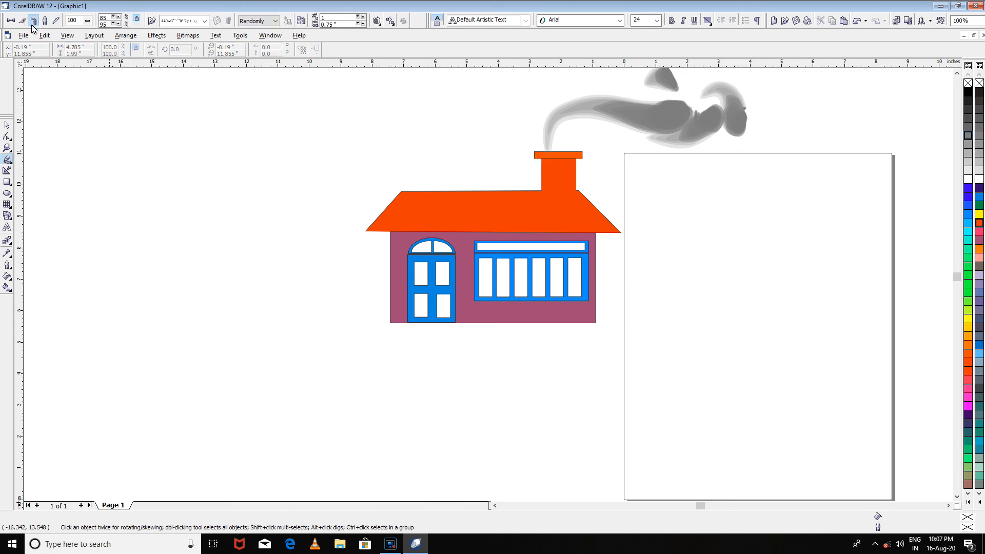
pyautogui.click(35, 22)
pyautogui.click(204, 21)
pyautogui.click(204, 22)
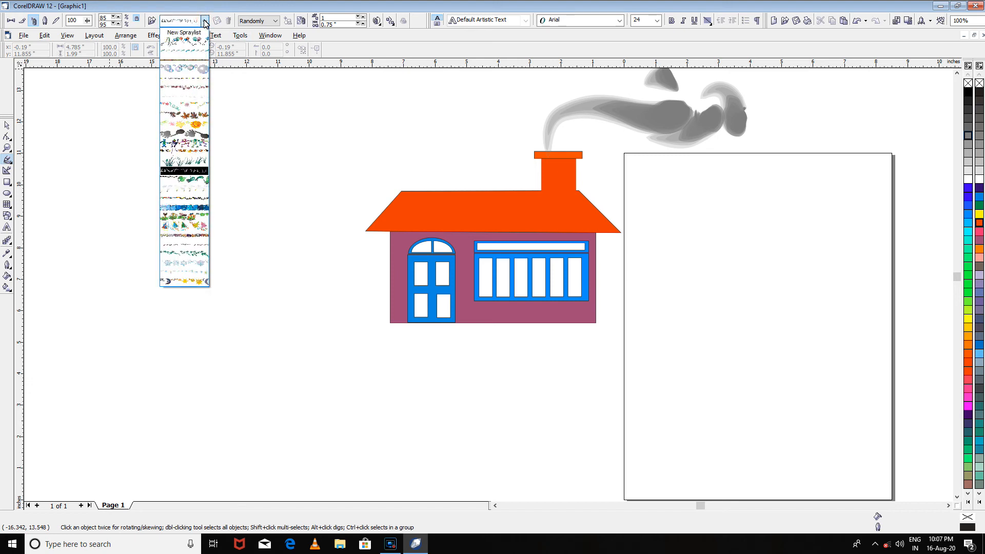
pyautogui.click(185, 163)
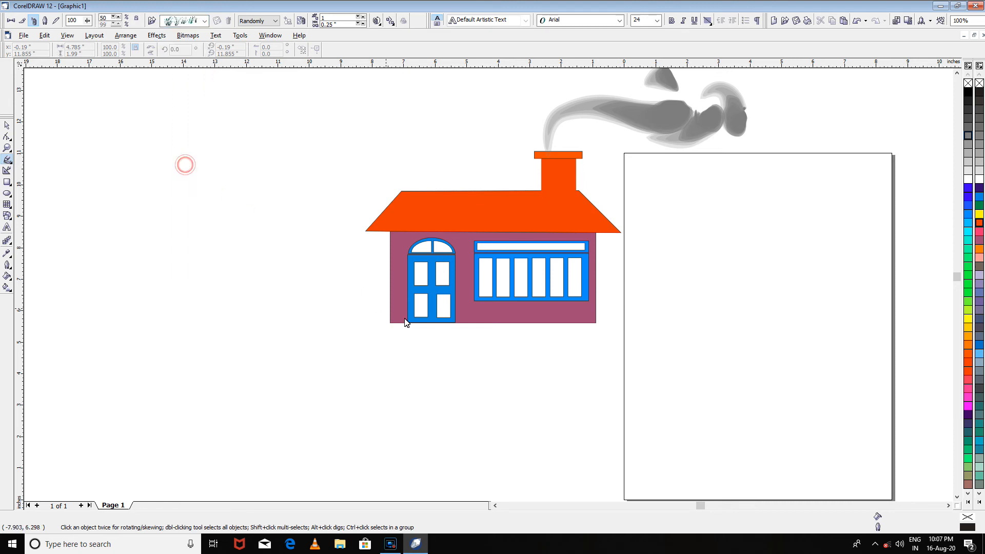
pyautogui.moveTo(384, 327)
pyautogui.mouseDown()
pyautogui.moveTo(482, 349)
pyautogui.moveTo(479, 334)
pyautogui.moveTo(590, 332)
pyautogui.mouseUp()
# - Try a second grass spray about 7.07 by 2.47 inches over the first strip, and delete it
pyautogui.moveTo(374, 313); pyautogui.dragTo(579, 353)
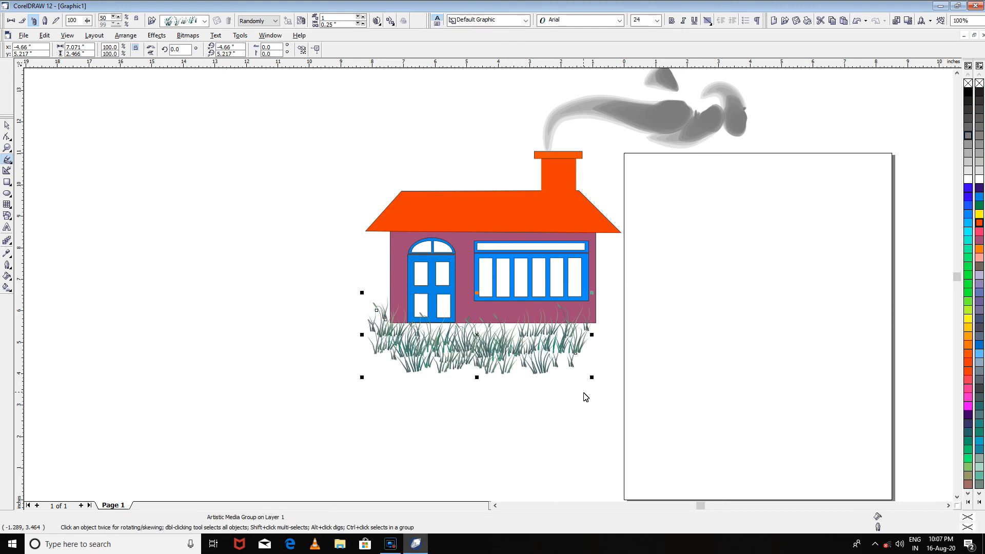
pyautogui.press('Delete')
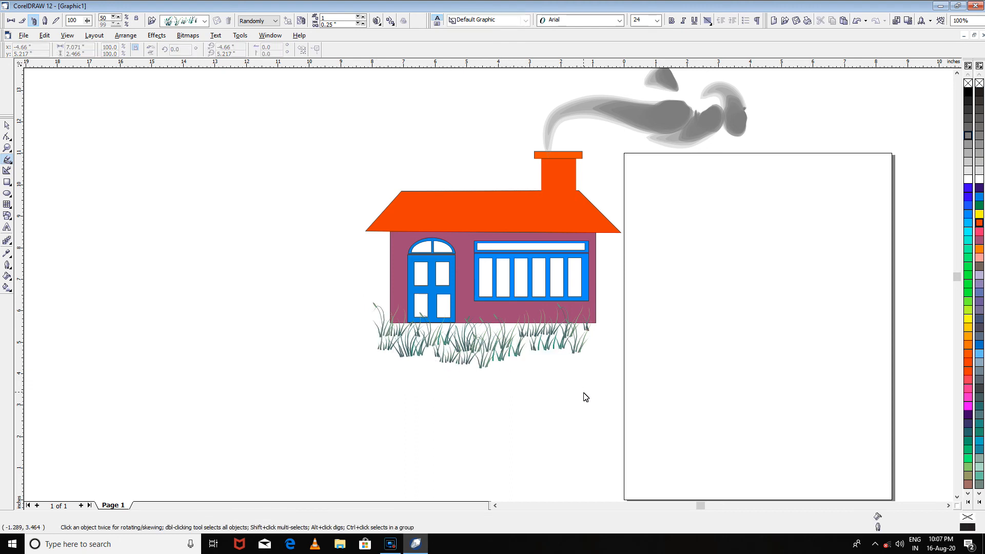
# - Set the grass strip's spray object size to 67% and its spray order to Sequentially
pyautogui.click(498, 353)
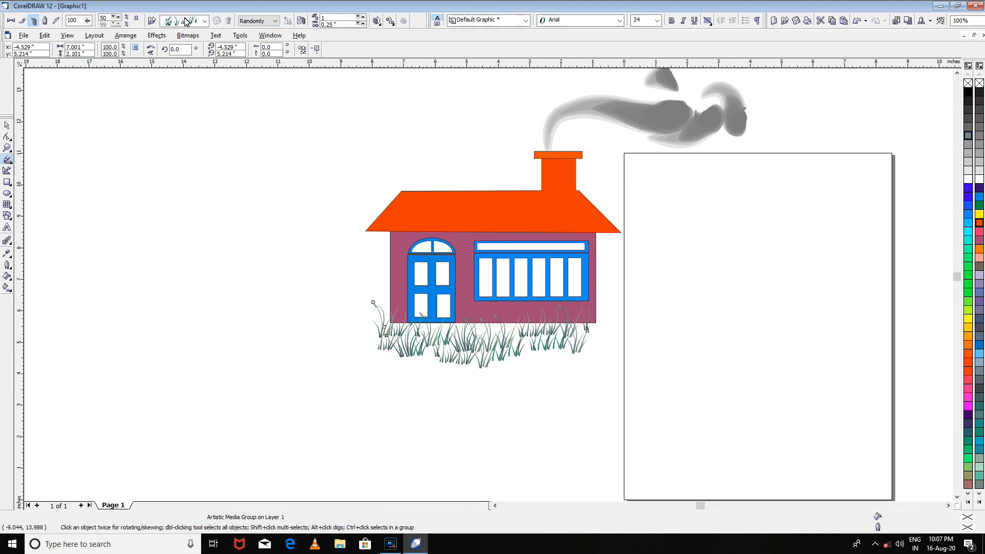
pyautogui.click(118, 17)
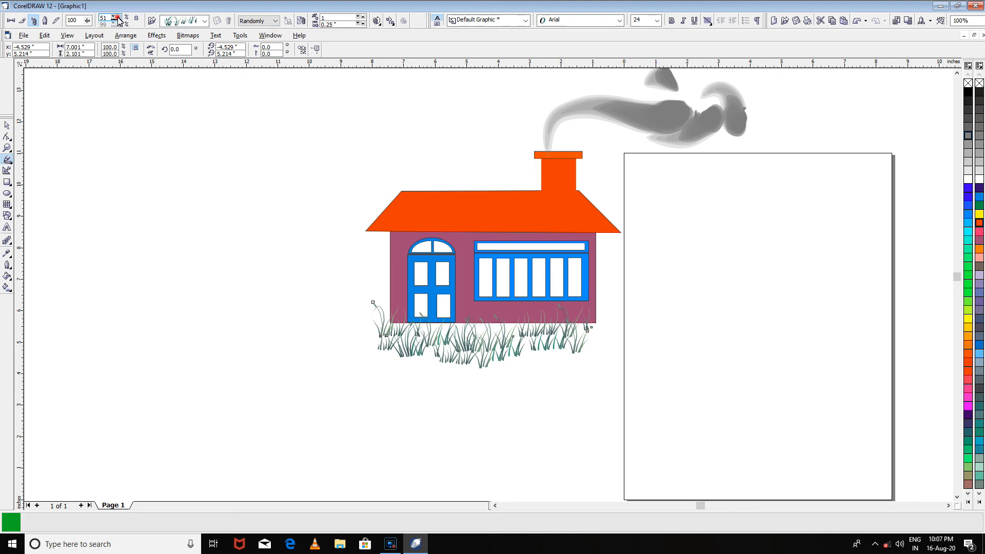
pyautogui.click(117, 17)
pyautogui.click(118, 17)
pyautogui.click(117, 17)
pyautogui.click(118, 18)
pyautogui.click(118, 17)
pyautogui.click(118, 18)
pyautogui.click(118, 17)
pyautogui.click(118, 18)
pyautogui.click(118, 17)
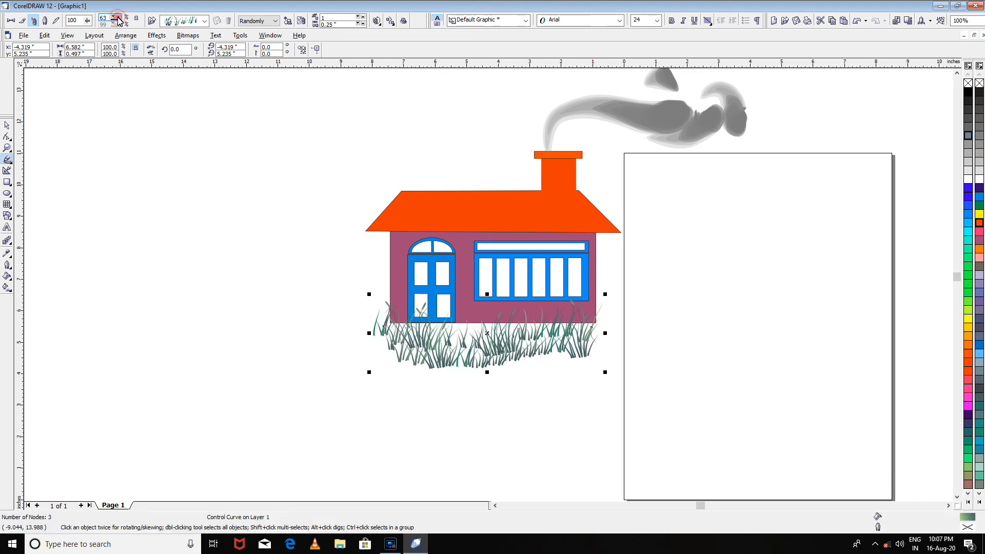
pyautogui.click(118, 18)
pyautogui.click(118, 18)
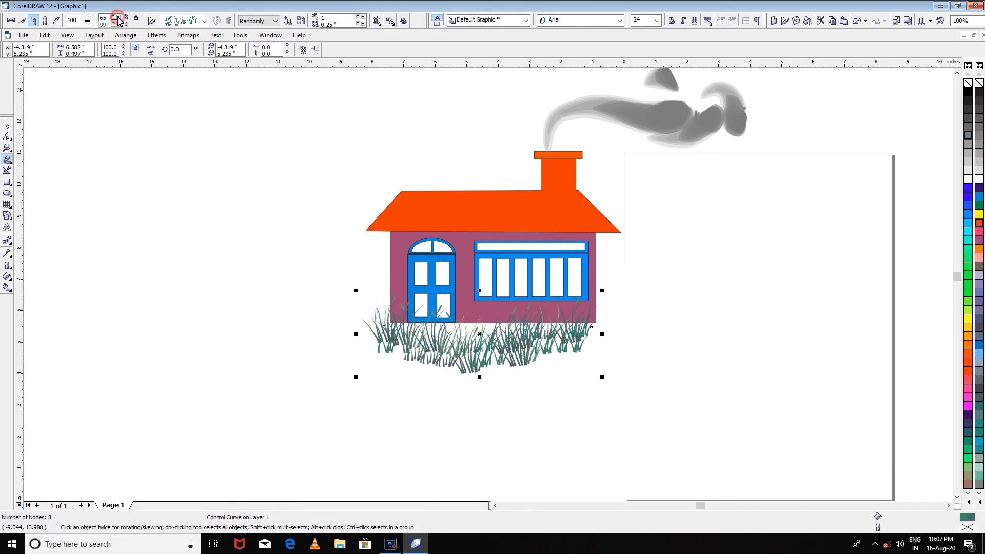
pyautogui.click(118, 17)
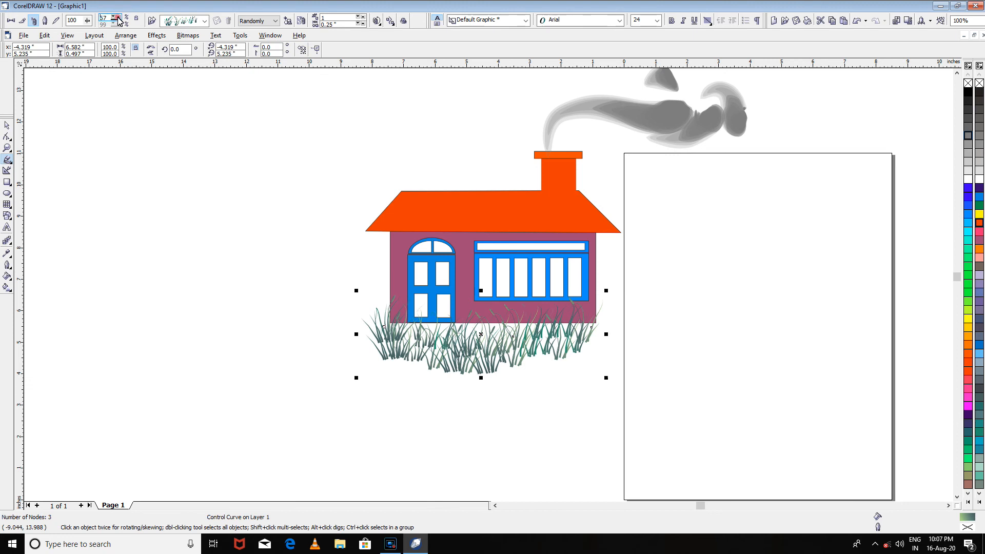
pyautogui.click(118, 17)
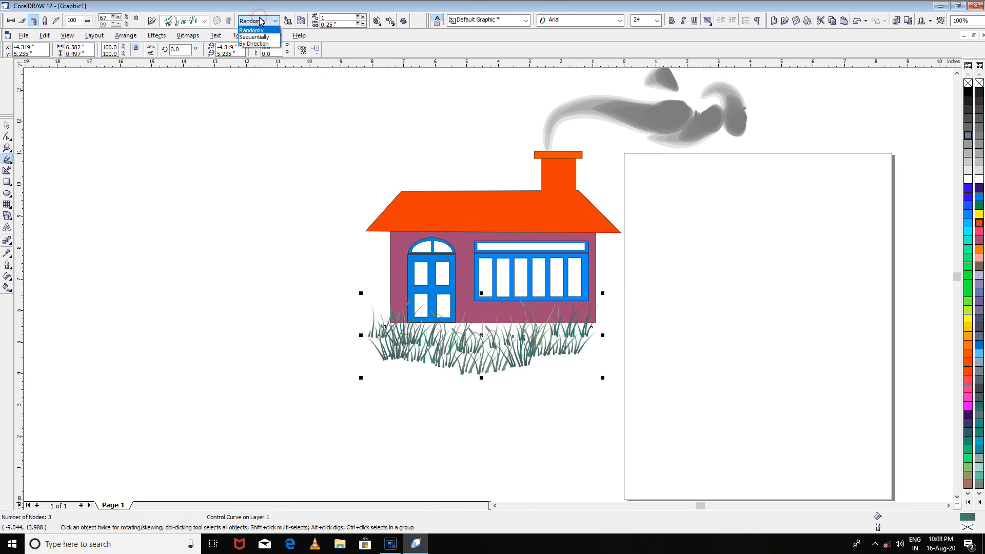
pyautogui.click(259, 37)
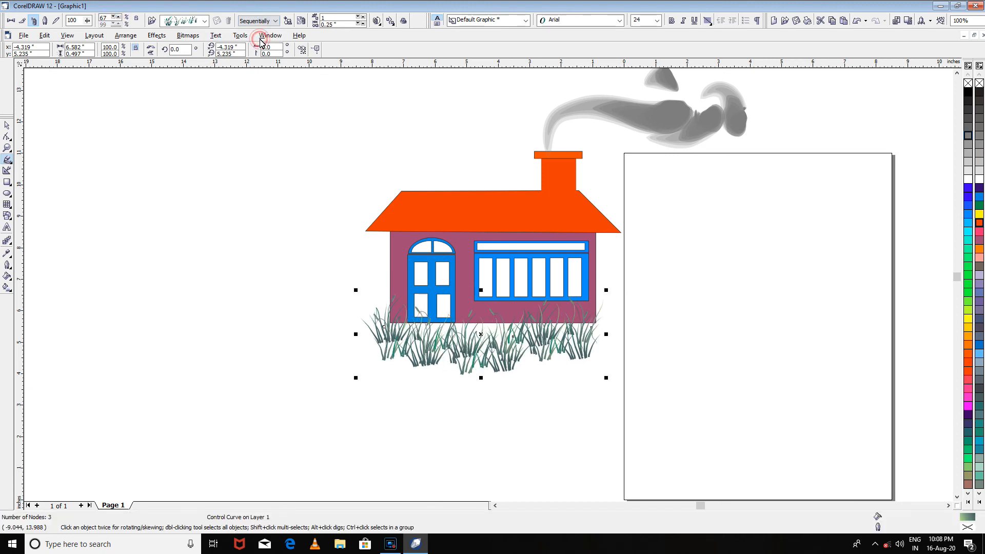
# - Set the grass strip's spray order to Randomly
pyautogui.click(269, 22)
pyautogui.click(264, 44)
pyautogui.click(267, 22)
pyautogui.click(264, 30)
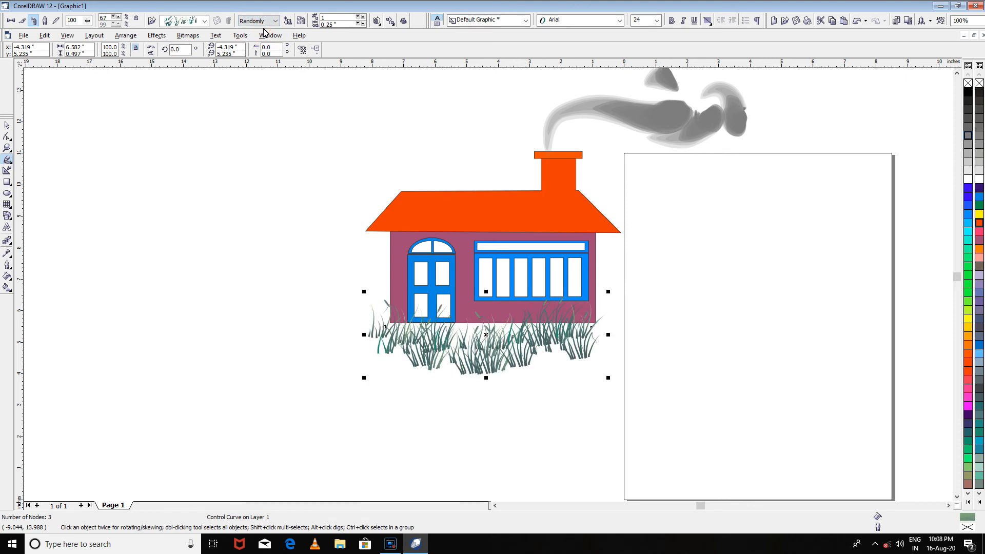
# - Try several spacings between the dabs of the grass strip, ending at 0.181 inches
pyautogui.click(358, 24)
pyautogui.click(358, 25)
pyautogui.click(363, 25)
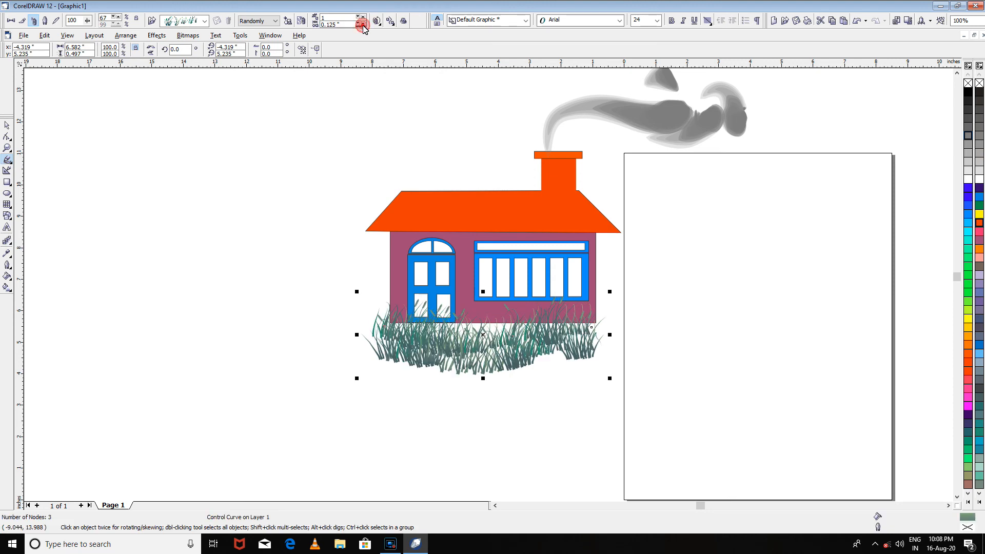
pyautogui.click(363, 25)
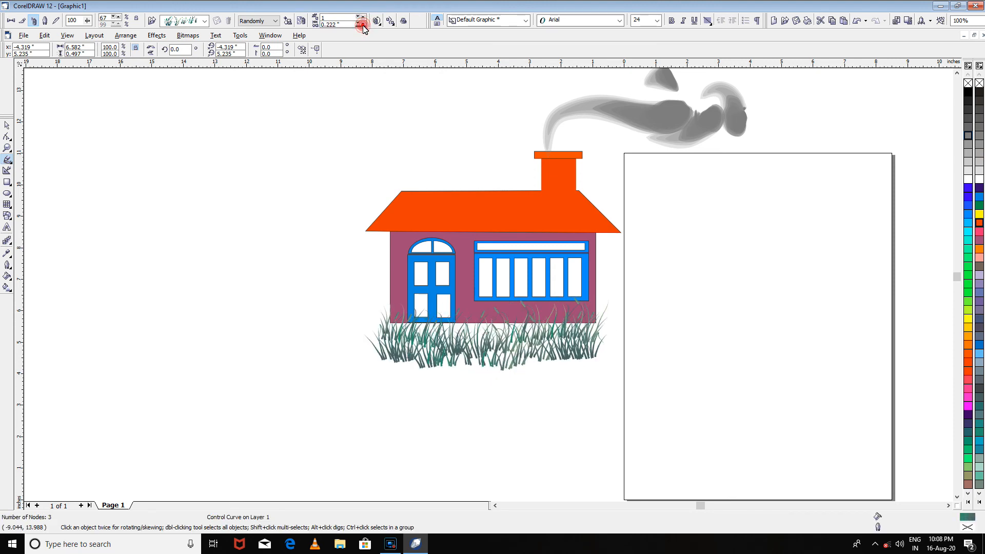
pyautogui.click(363, 25)
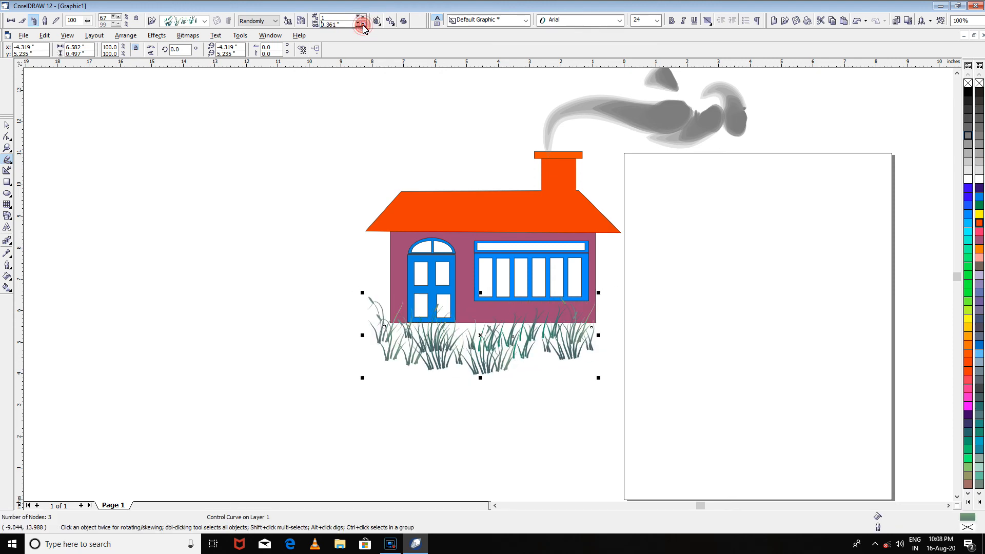
pyautogui.click(363, 24)
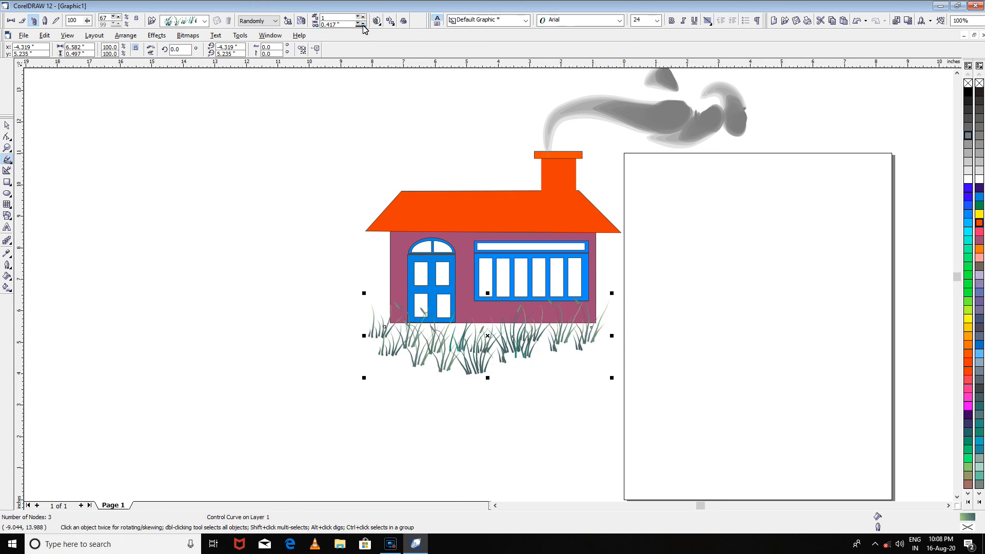
pyautogui.click(358, 25)
pyautogui.click(358, 25)
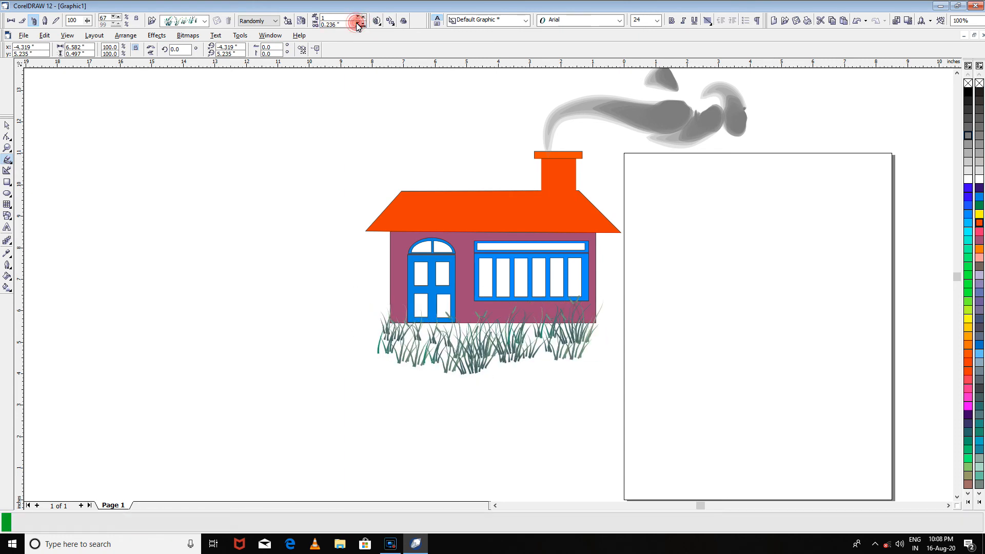
pyautogui.click(358, 25)
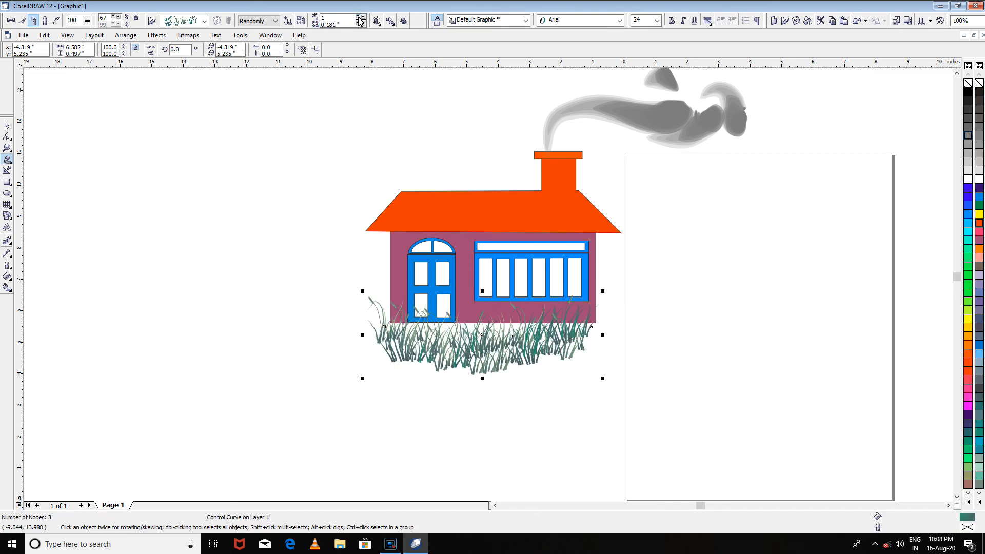
# - Try several numbers of dabs for the grass strip, up to 11, and settle on 2
pyautogui.click(361, 19)
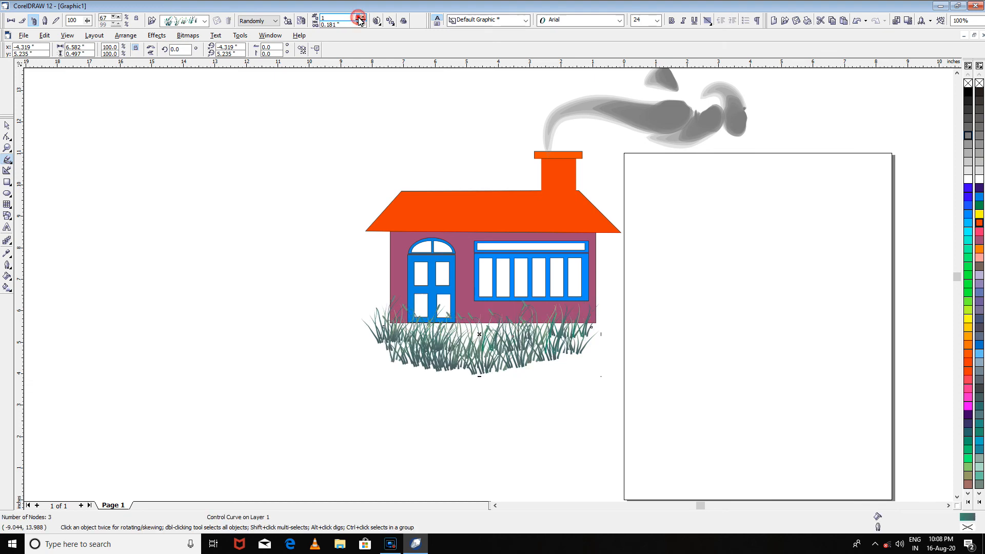
pyautogui.click(363, 17)
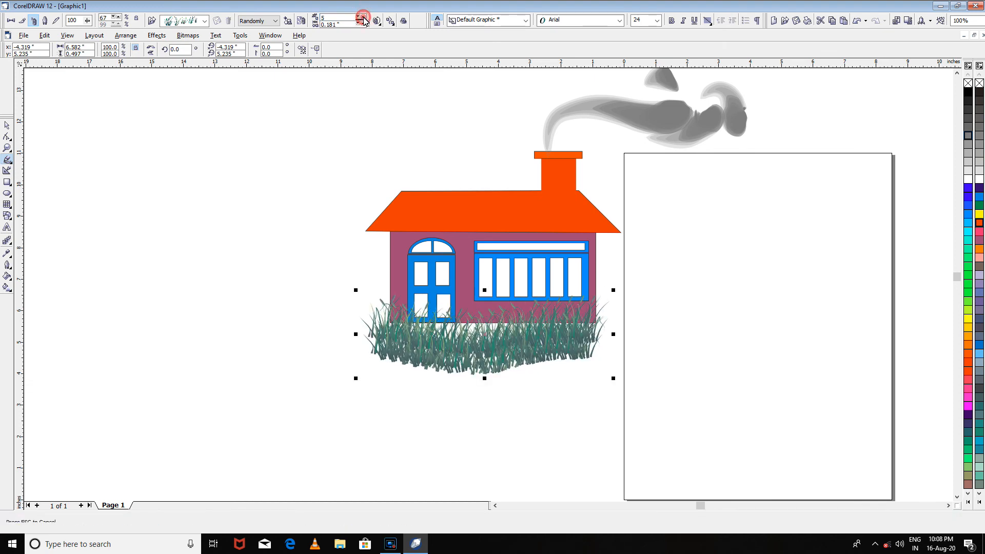
pyautogui.click(363, 18)
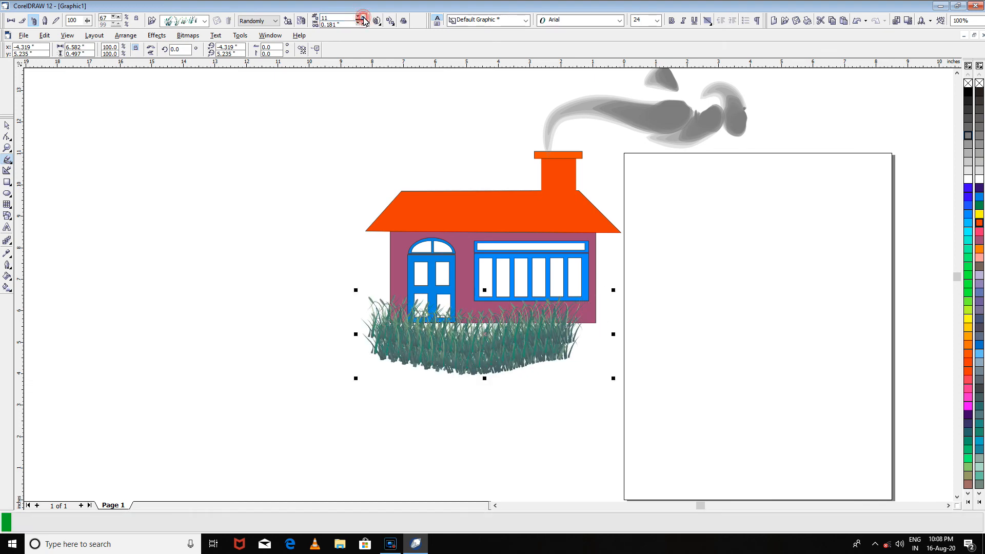
pyautogui.click(361, 20)
pyautogui.click(360, 20)
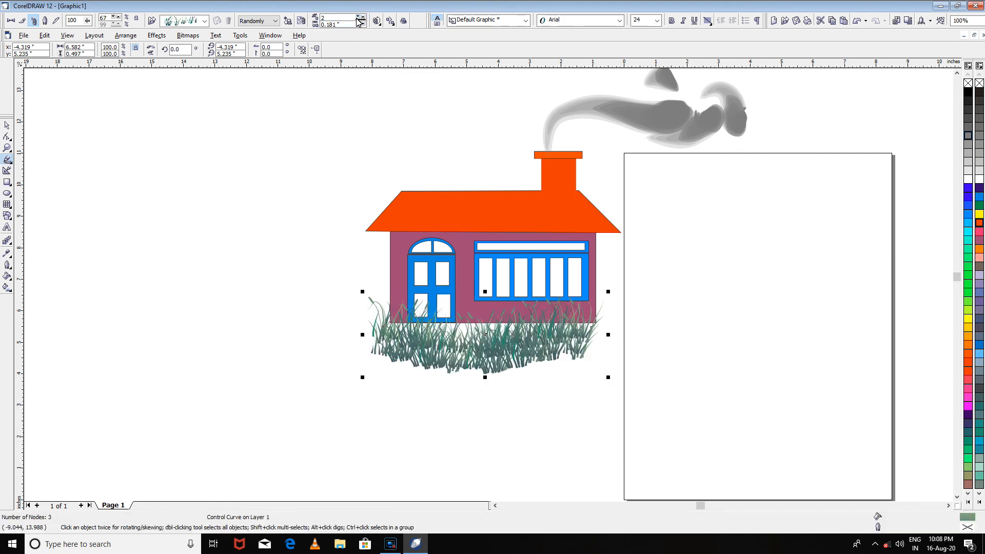
pyautogui.click(358, 19)
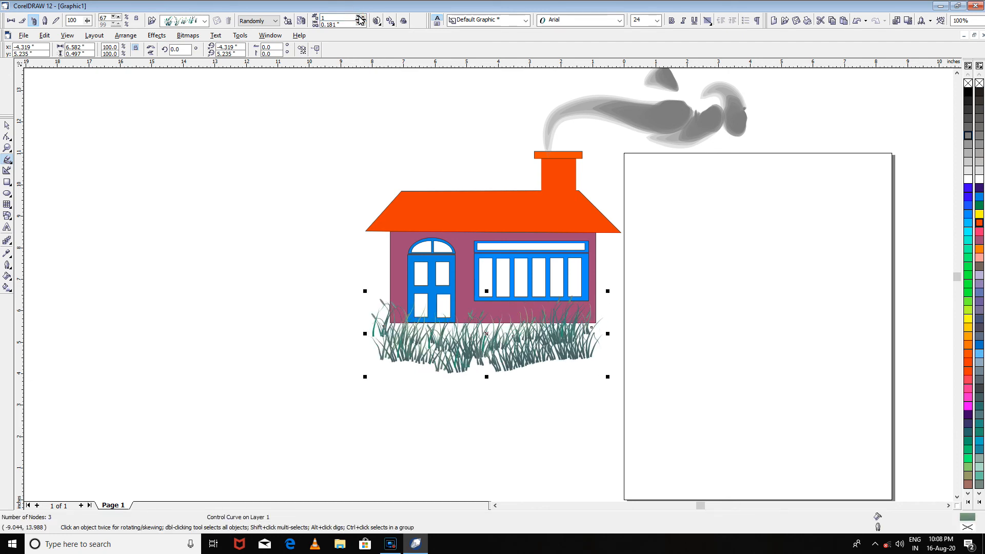
pyautogui.click(362, 17)
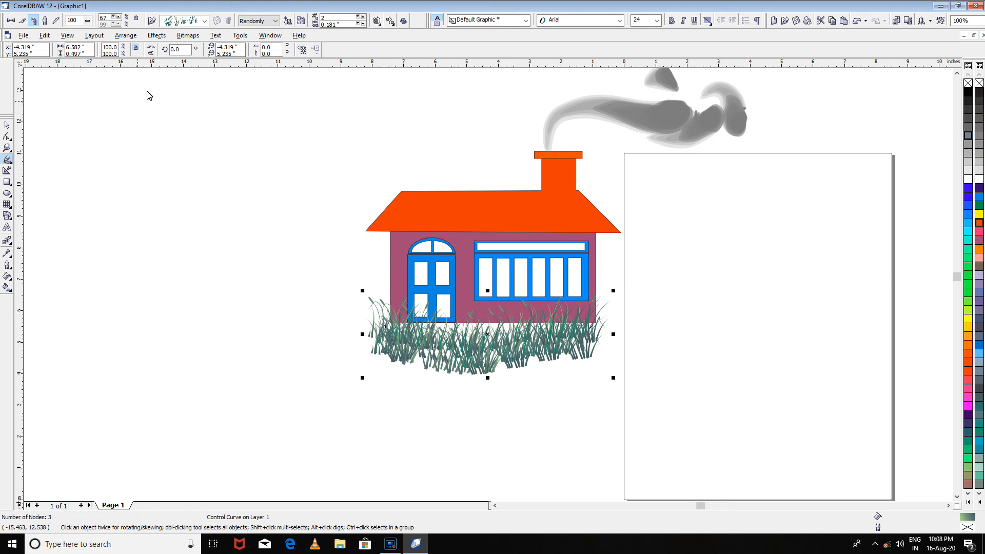
# - Try a freehand smoothing value of 47 for the grass strip and return it to 100
pyautogui.click(87, 22)
pyautogui.moveTo(86, 33); pyautogui.dragTo(62, 36)
pyautogui.click(65, 36)
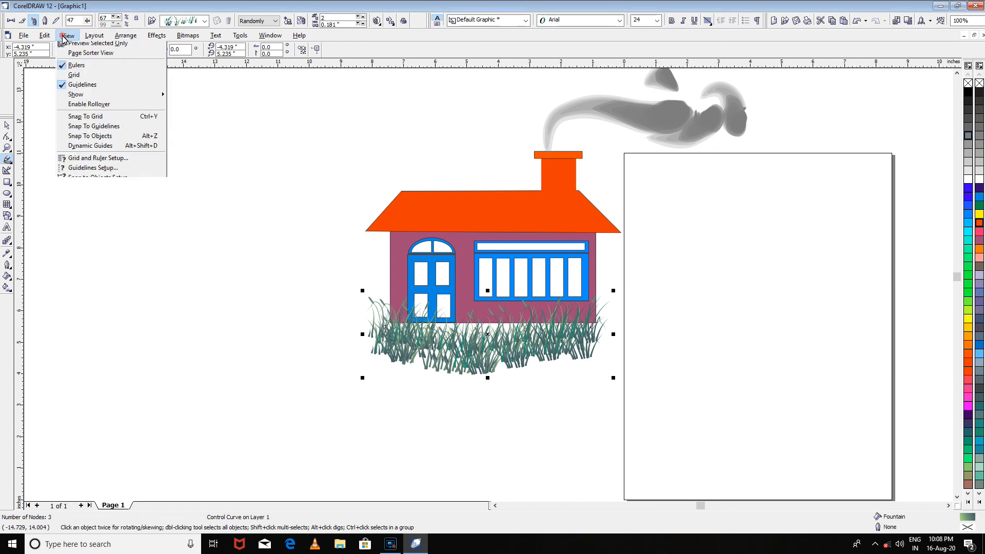
pyautogui.click(87, 22)
pyautogui.click(92, 34)
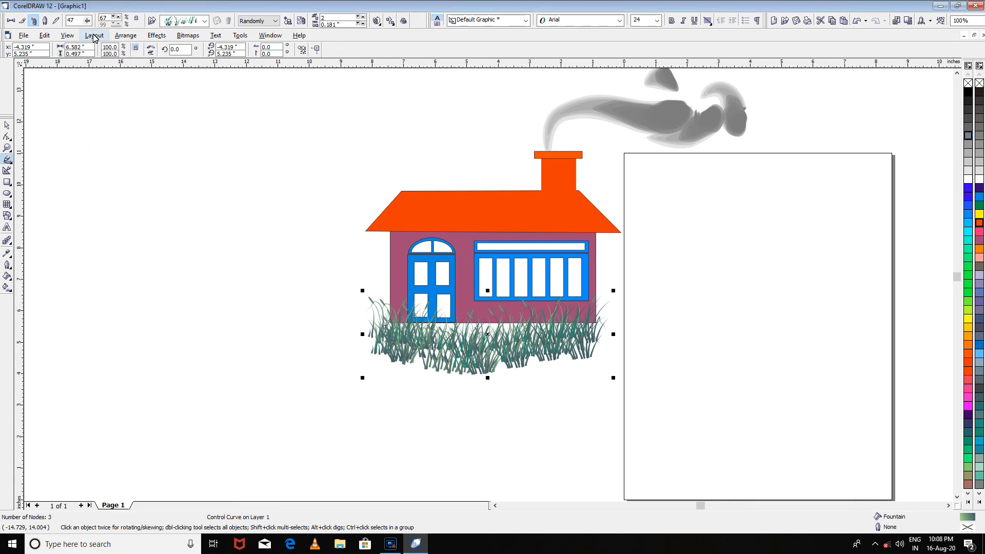
pyautogui.click(87, 22)
pyautogui.moveTo(88, 34); pyautogui.dragTo(124, 37)
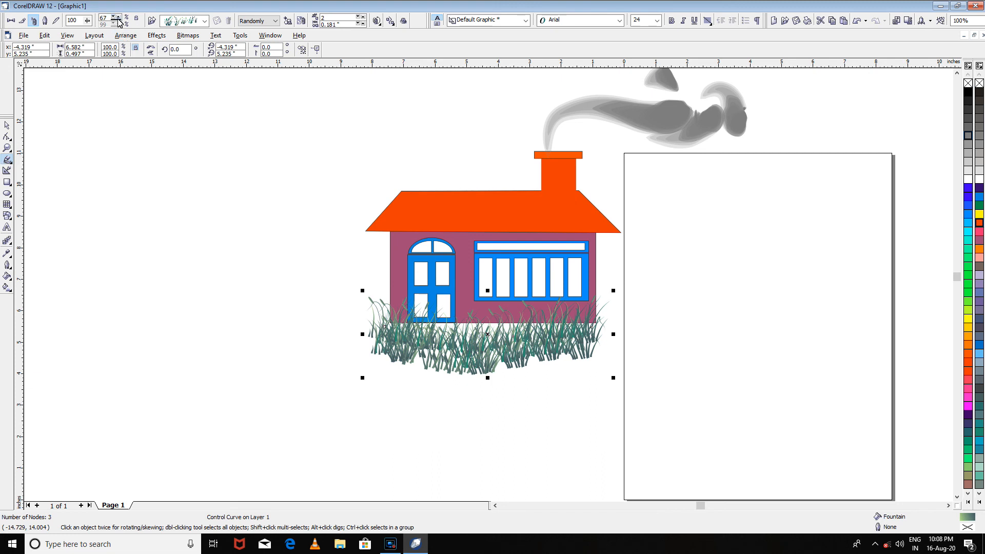
# - Increase the grass strip's spray object size to 70%
pyautogui.click(117, 18)
pyautogui.click(116, 18)
pyautogui.click(117, 17)
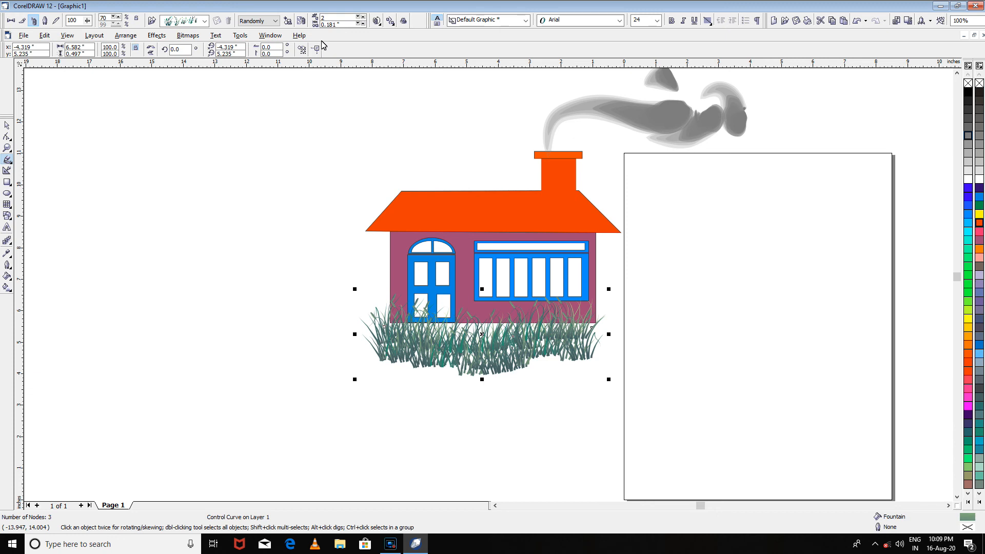
# - Select the house, smoke and grass together and group them into one object
pyautogui.scroll(-1, 569, 285)
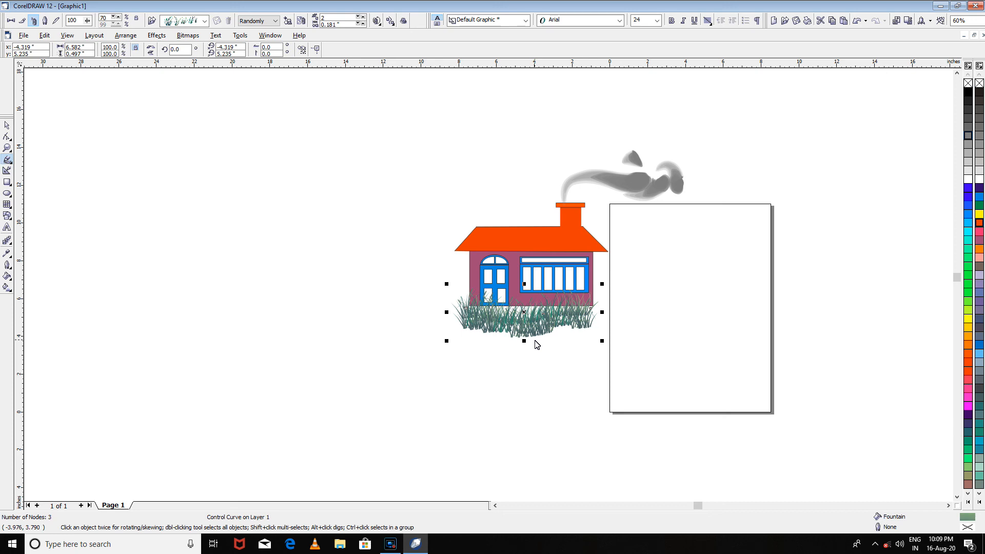
pyautogui.click(6, 125)
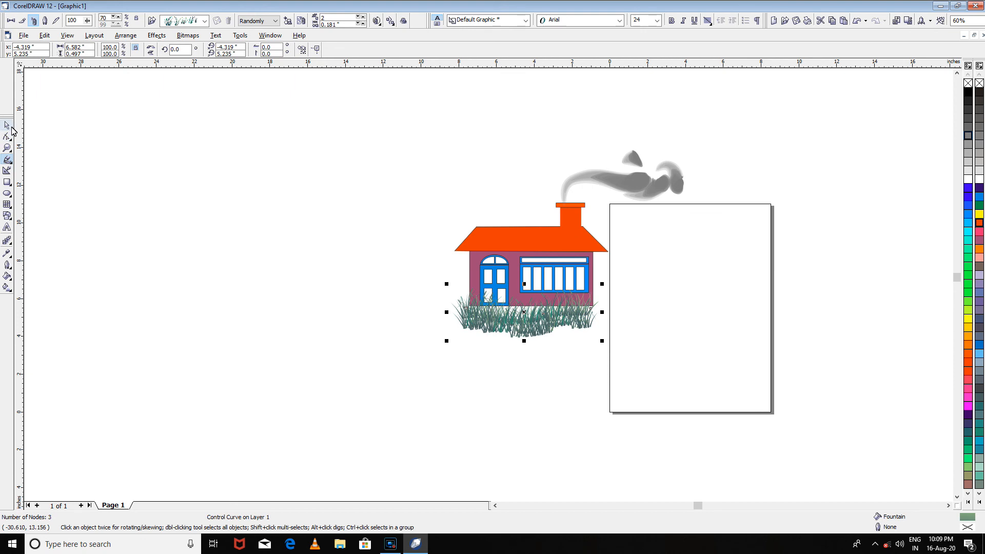
pyautogui.moveTo(281, 109); pyautogui.dragTo(721, 383)
pyautogui.rightClick(515, 263)
pyautogui.click(533, 288)
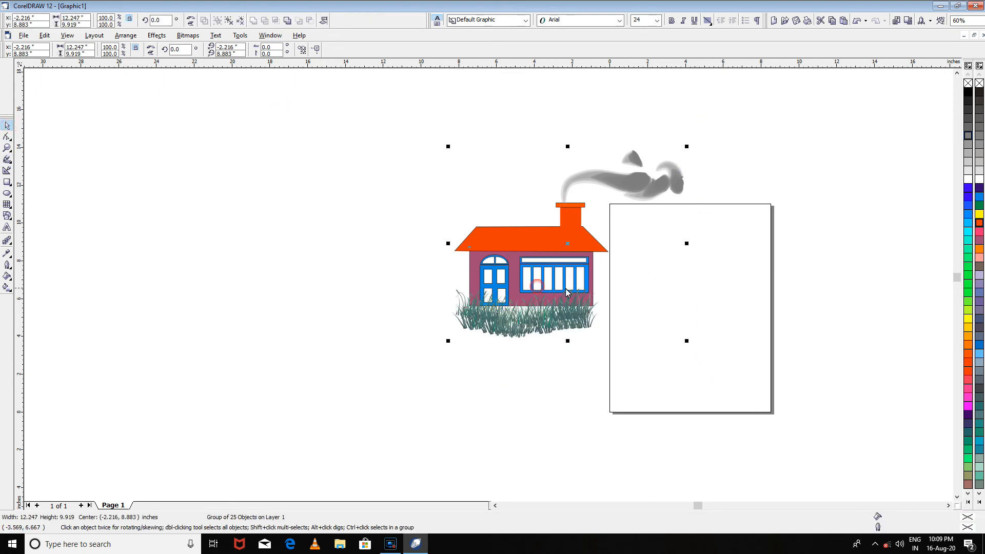
# - Scale the grouped house drawing to about 6.24 by 5.06 inches and place it in the upper part of the page
pyautogui.moveTo(686, 147); pyautogui.dragTo(529, 270)
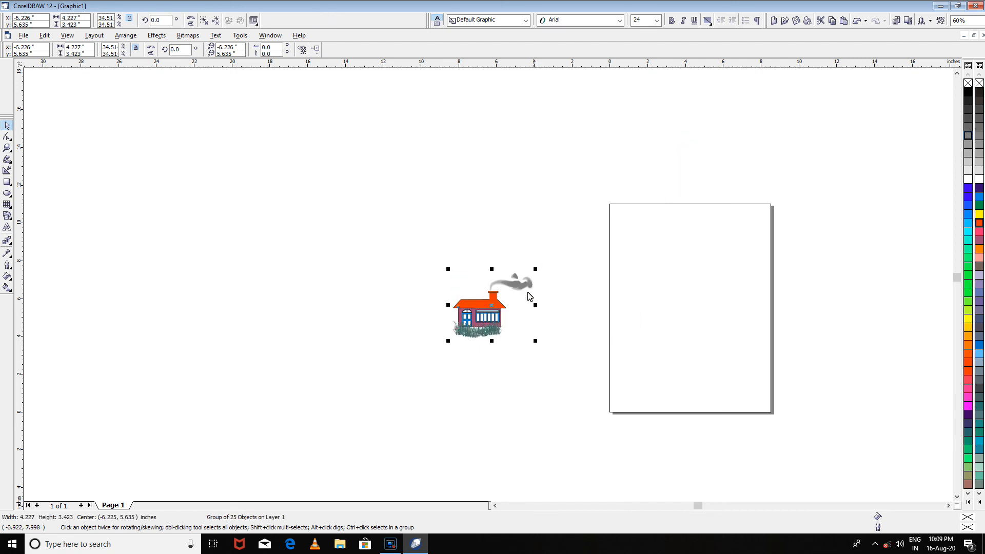
pyautogui.moveTo(483, 310); pyautogui.dragTo(686, 300)
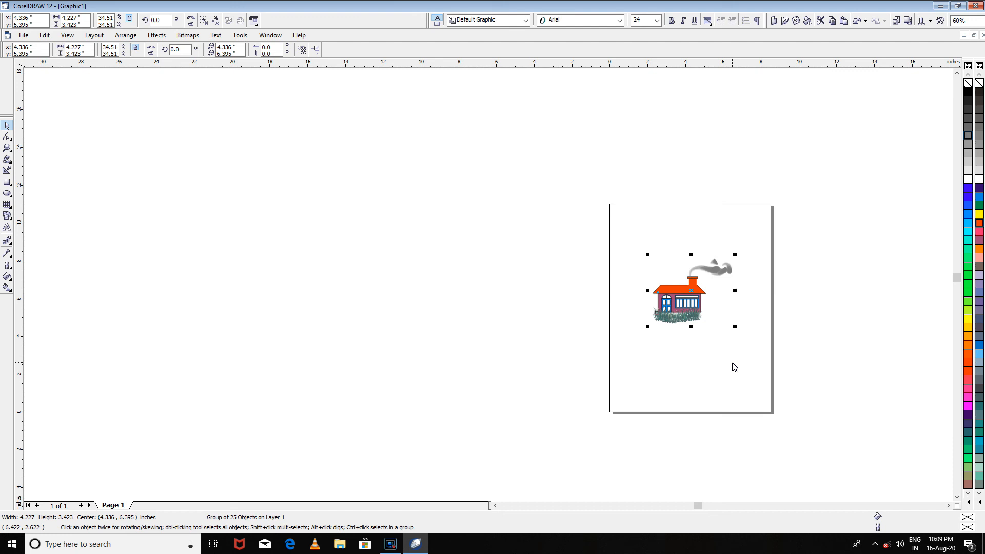
pyautogui.moveTo(671, 304); pyautogui.dragTo(678, 284)
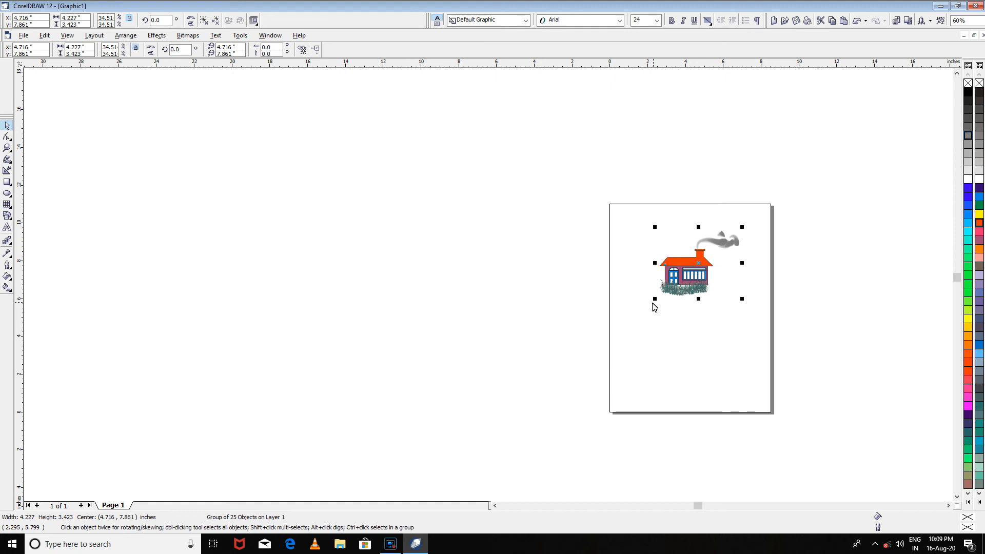
pyautogui.moveTo(653, 300); pyautogui.dragTo(621, 378)
pyautogui.moveTo(664, 316); pyautogui.dragTo(680, 317)
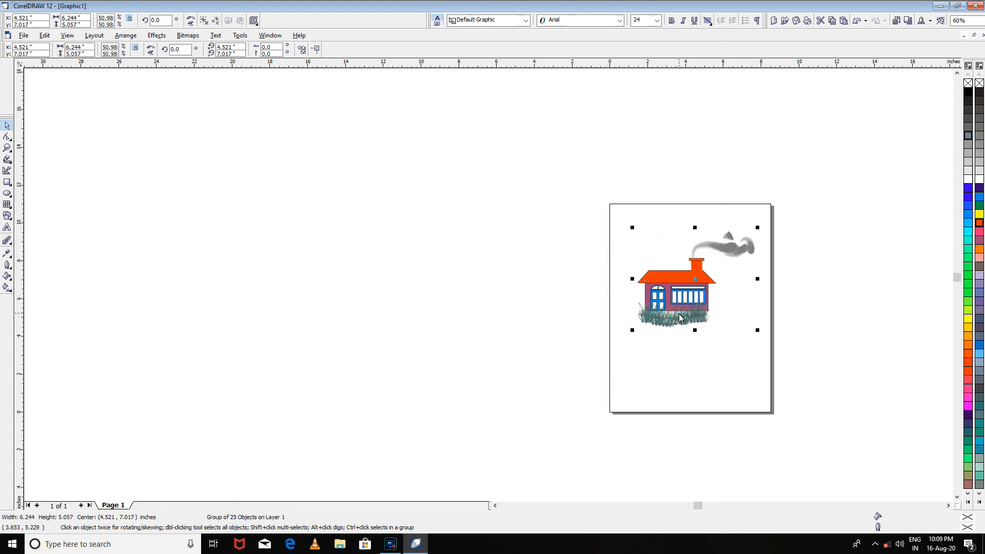
# - Add the artistic text HOUSE in Arial below the house and enlarge it to about half the page width
pyautogui.click(7, 229)
pyautogui.click(652, 370)
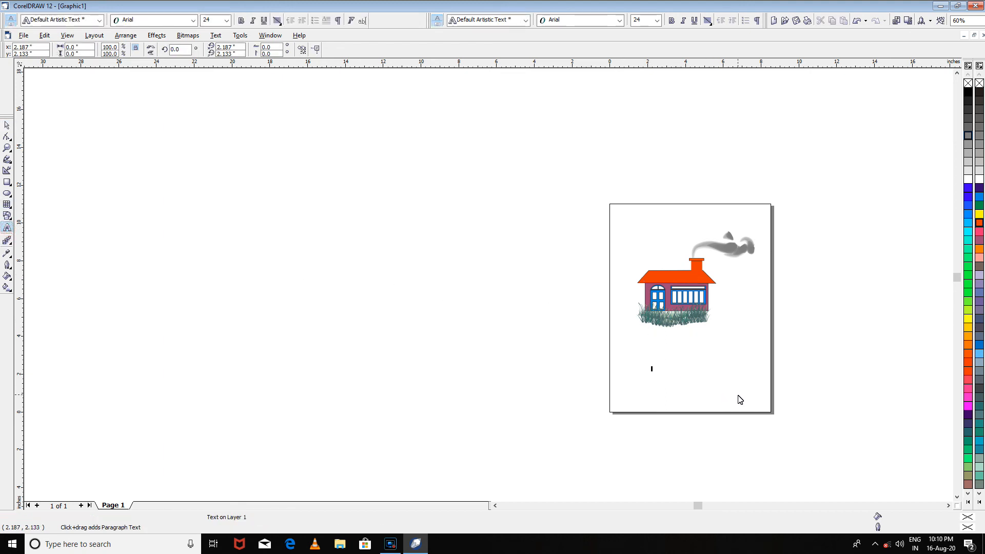
pyautogui.write('HOUSE')
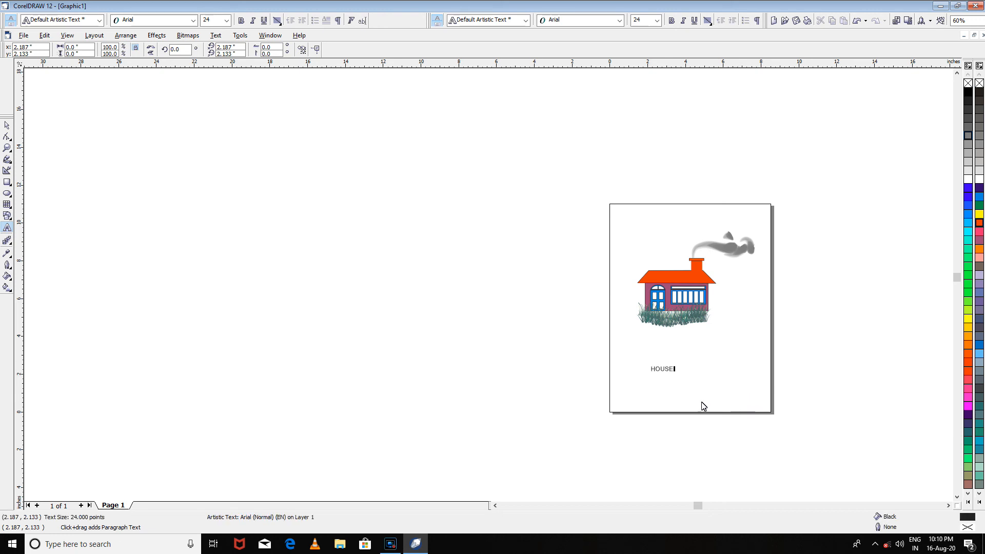
pyautogui.moveTo(676, 374); pyautogui.dragTo(738, 400)
# - Enlarge the house group to about 6.48 by 5.25 inches and move it slightly up and left on the page
pyautogui.click(6, 125)
pyautogui.click(690, 296)
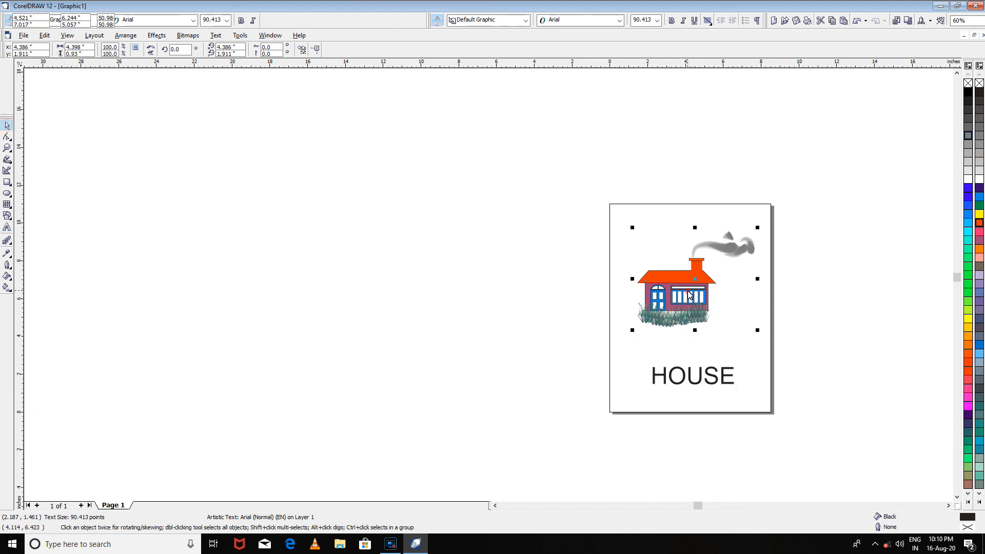
pyautogui.click(633, 228)
pyautogui.click(698, 326)
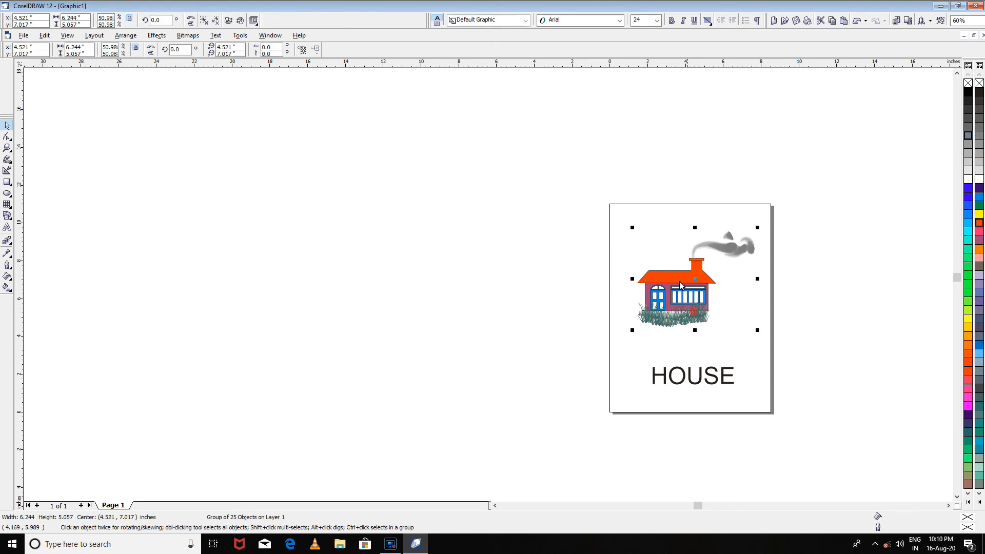
pyautogui.moveTo(632, 227); pyautogui.dragTo(624, 226)
pyautogui.click(623, 223)
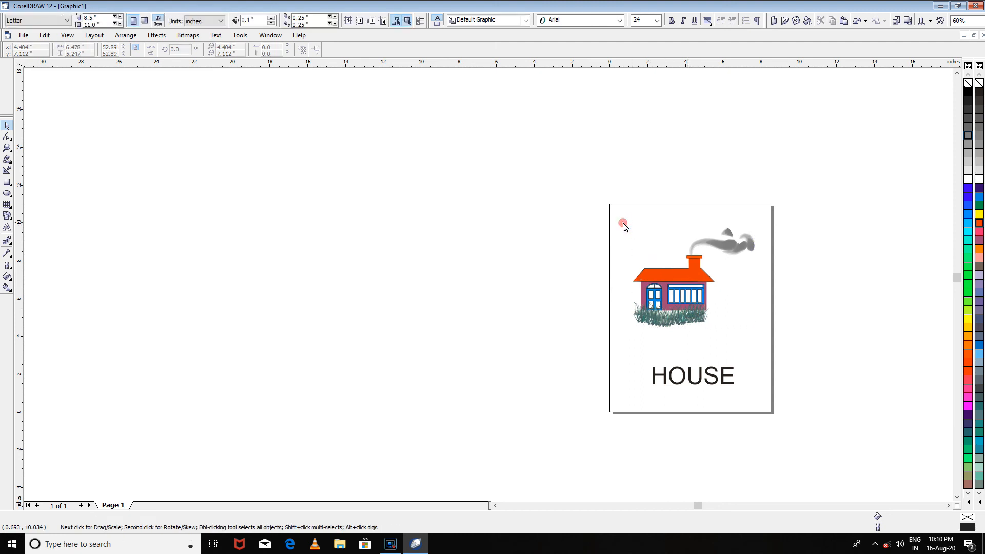
pyautogui.moveTo(655, 296); pyautogui.dragTo(647, 291)
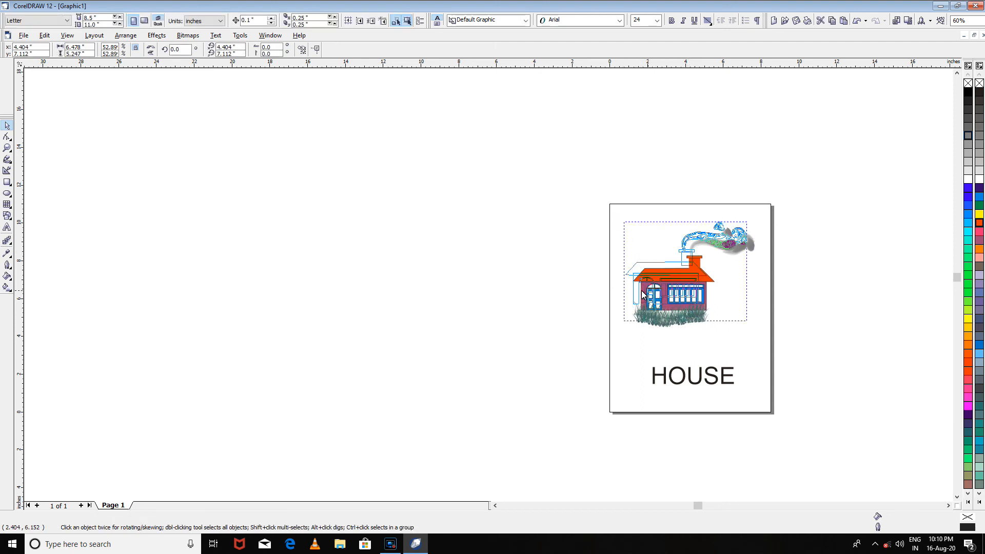
pyautogui.click(746, 352)
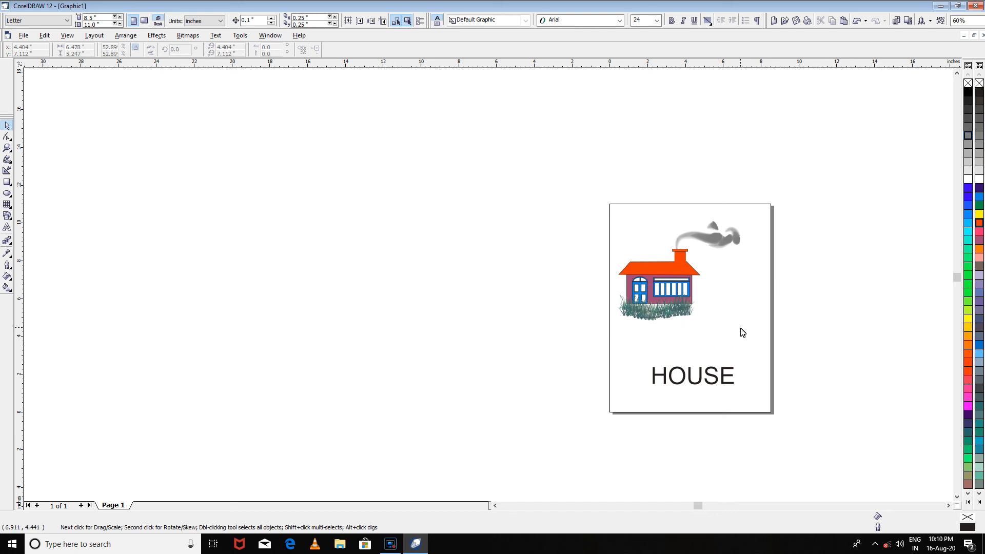
# - Export the drawing to the Desktop as a JPEG named HOUSE, at 300 dpi in 24-bit RGB color
pyautogui.click(24, 36)
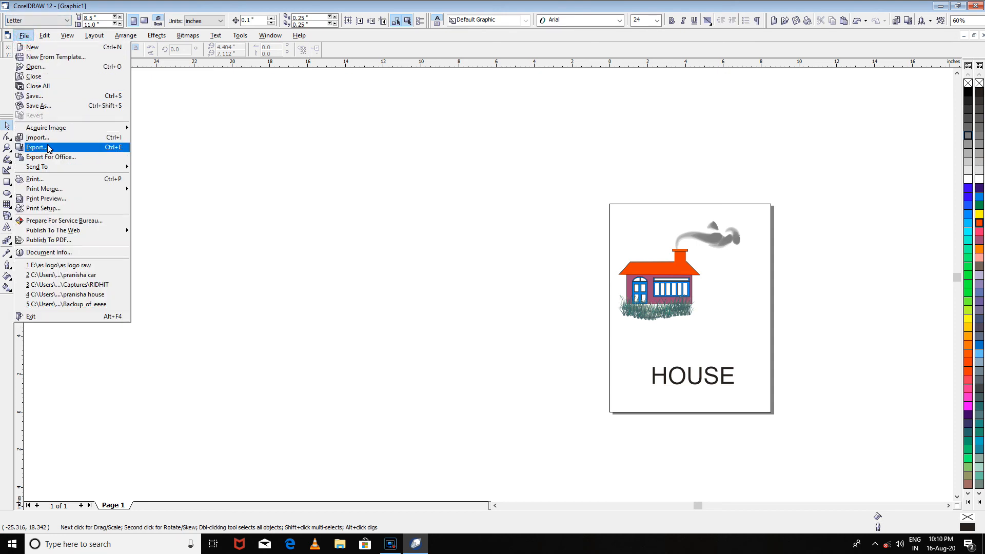
pyautogui.click(49, 148)
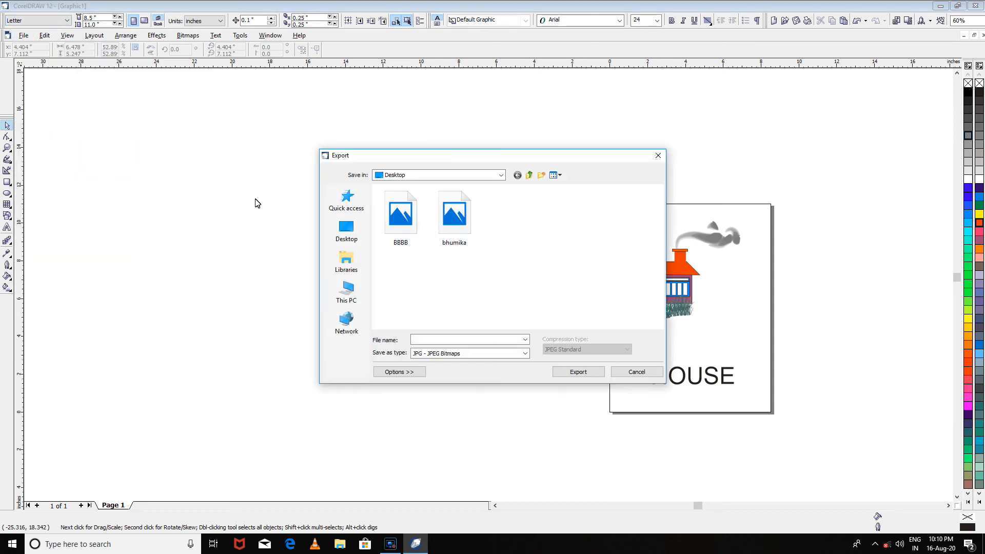
pyautogui.click(347, 230)
pyautogui.click(430, 340)
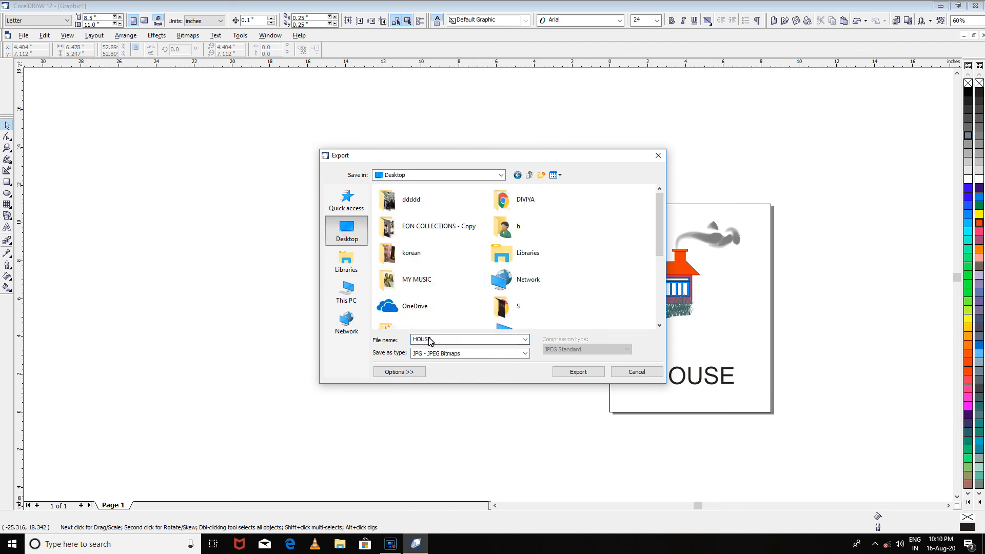
pyautogui.press('Return')
pyautogui.click(500, 372)
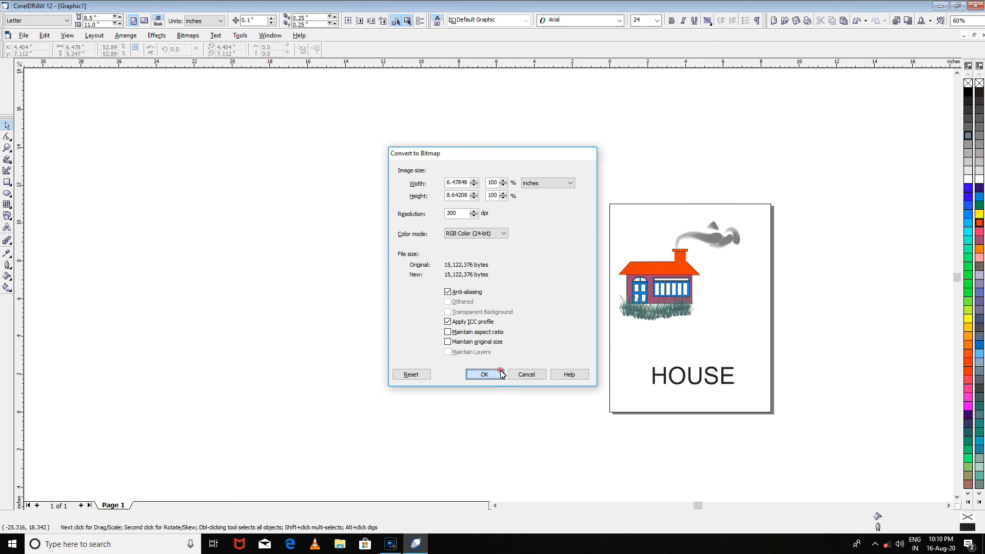
pyautogui.click(494, 343)
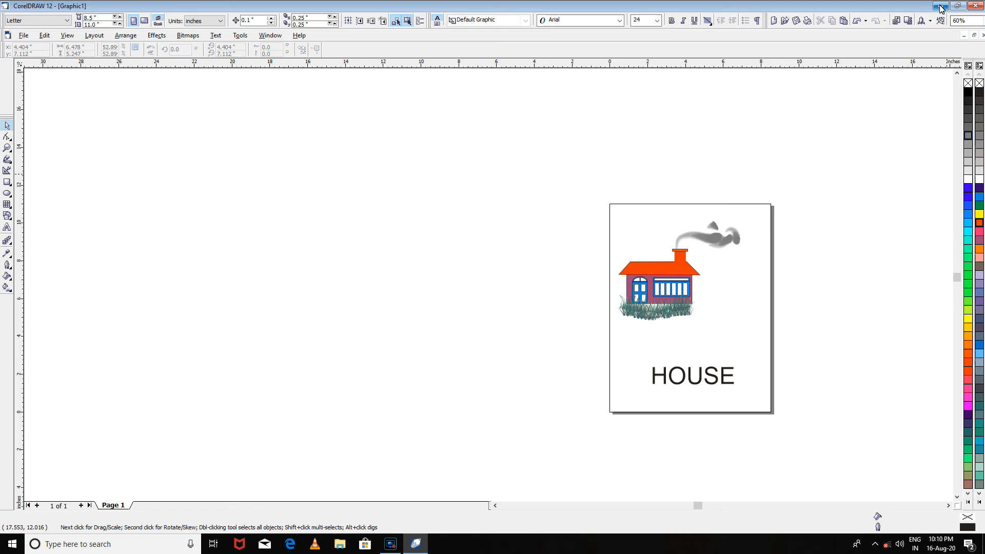
# - Close CorelDRAW without saving Graphic1, and view the exported HOUSE image from the desktop before closing it
pyautogui.click(973, 7)
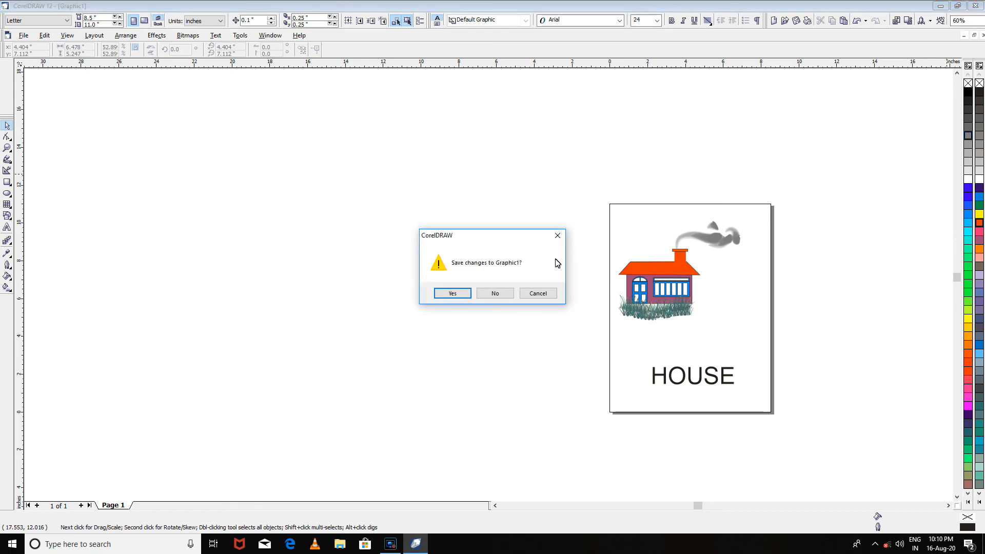
pyautogui.click(511, 292)
pyautogui.doubleClick(173, 115)
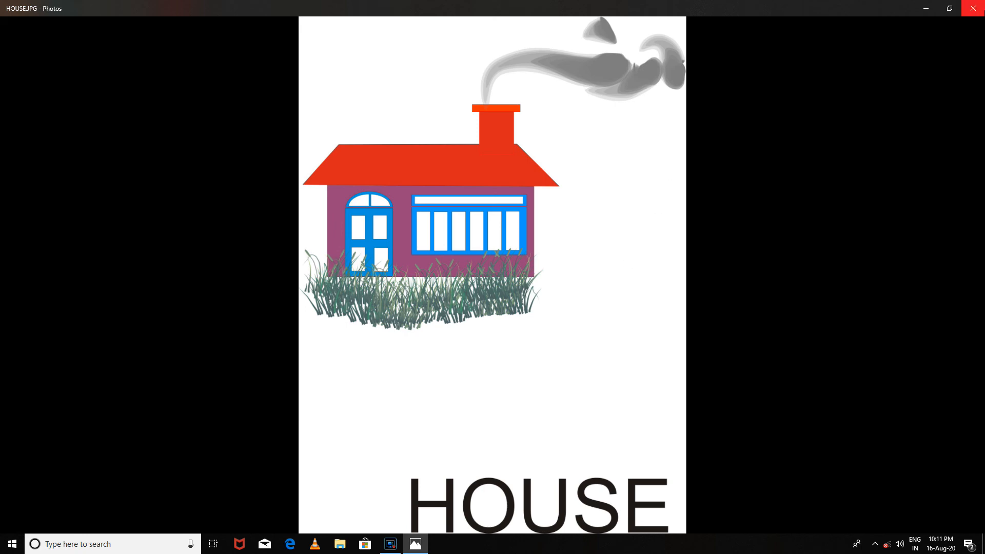
pyautogui.click(972, 8)
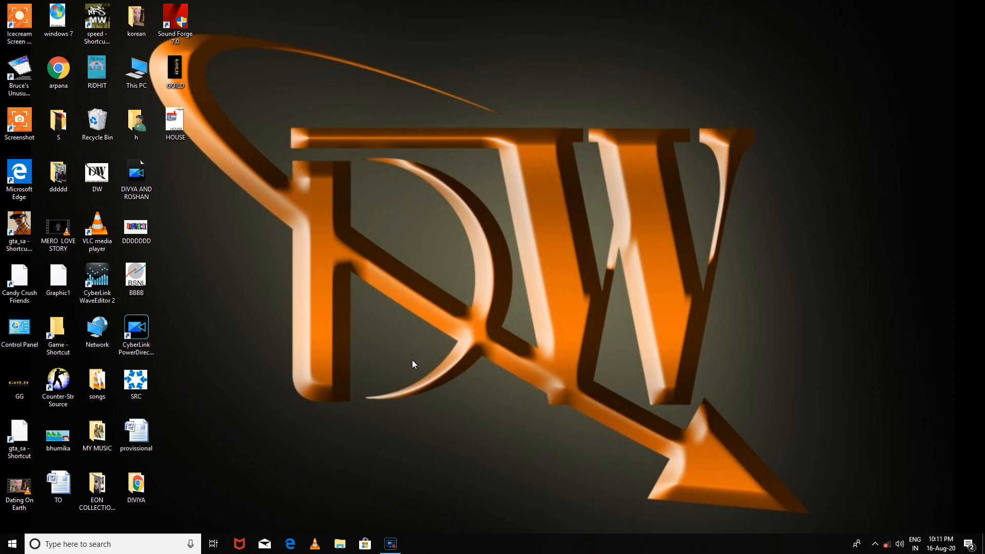
pyautogui.click(391, 543)
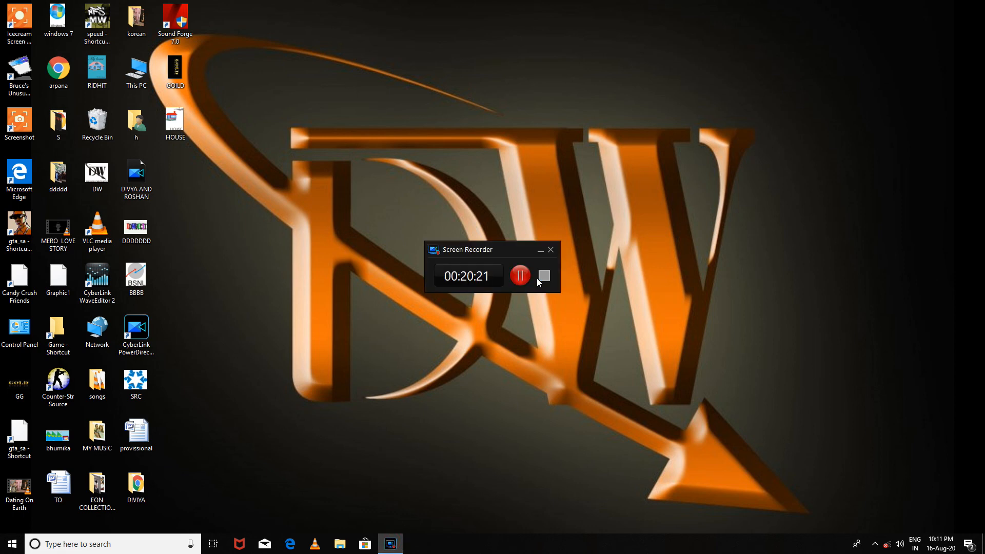